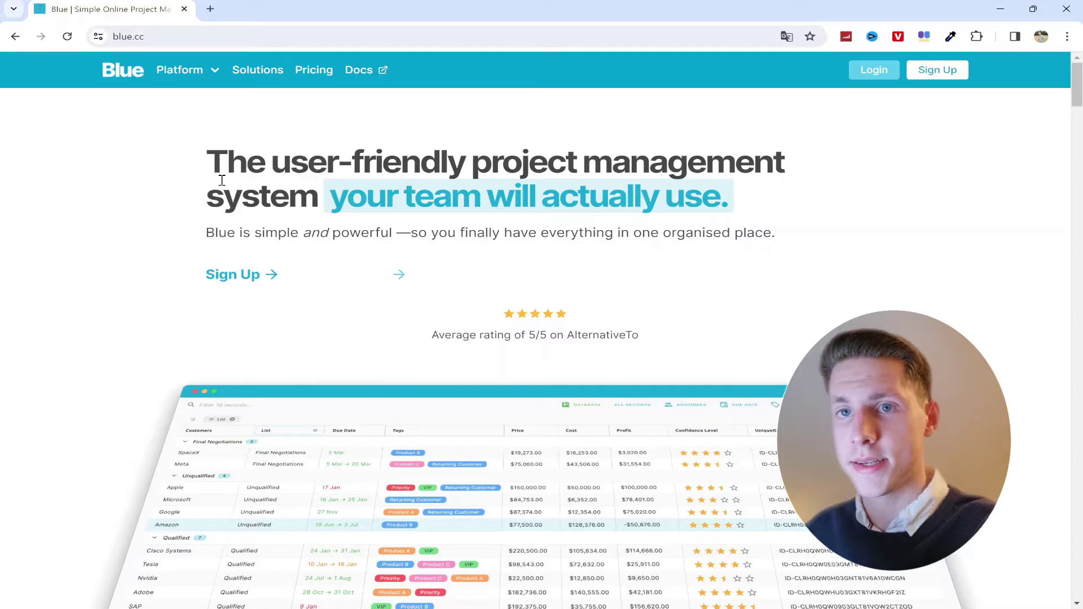
Scroll the blue.cc homepage down until the sample customer records table is fully visible
{"action": "scroll", "coordinate": [106, 190], "scroll_direction": "down", "scroll_amount": 1}
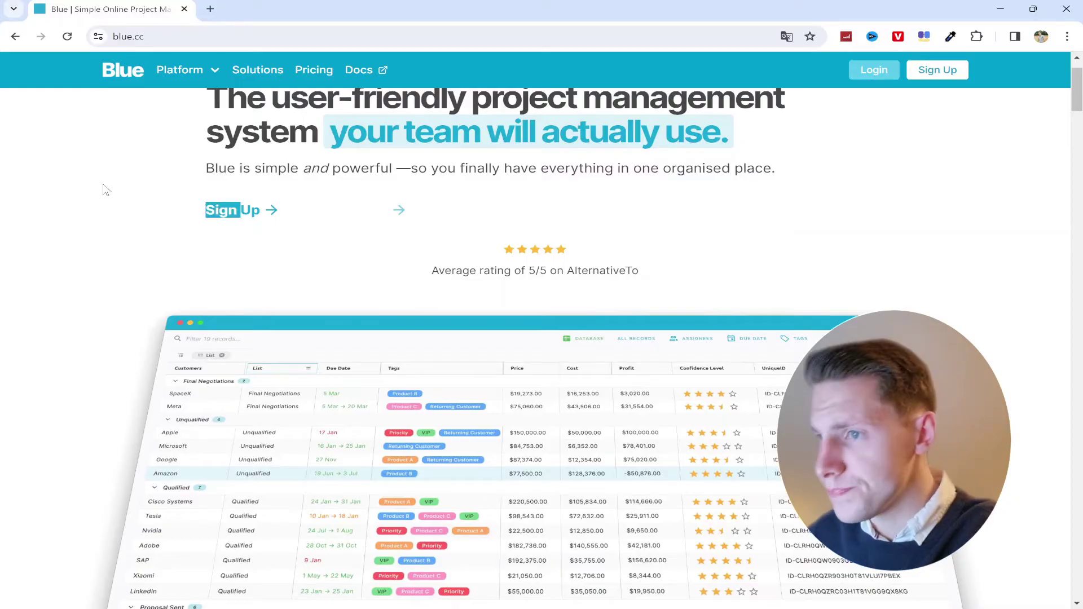
{"action": "scroll", "coordinate": [145, 213], "scroll_direction": "down", "scroll_amount": 2}
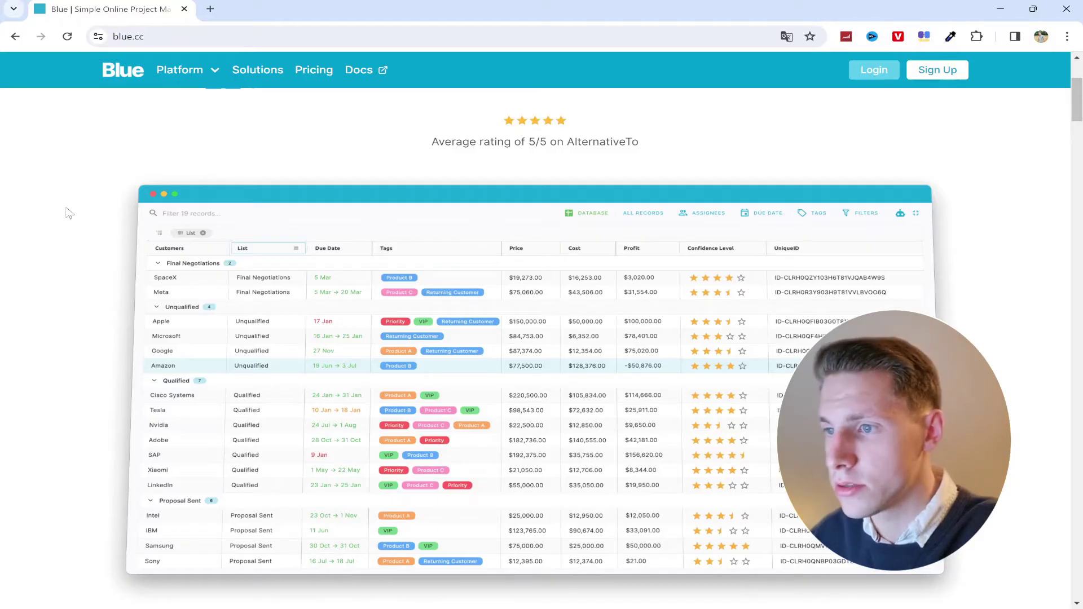
Scroll down the homepage to the pain-points comparison list
{"action": "scroll", "coordinate": [68, 211], "scroll_direction": "down", "scroll_amount": 2}
{"action": "scroll", "coordinate": [68, 209], "scroll_direction": "down", "scroll_amount": 5}
{"action": "scroll", "coordinate": [150, 194], "scroll_direction": "down", "scroll_amount": 3}
{"action": "scroll", "coordinate": [187, 193], "scroll_direction": "up", "scroll_amount": 2}
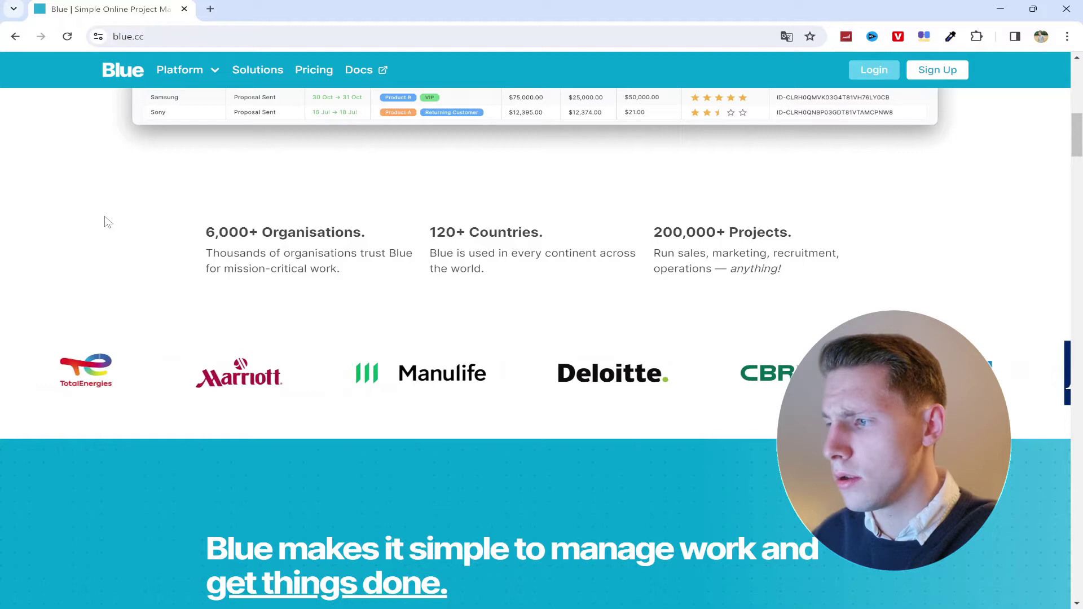
{"action": "scroll", "coordinate": [104, 219], "scroll_direction": "down", "scroll_amount": 6}
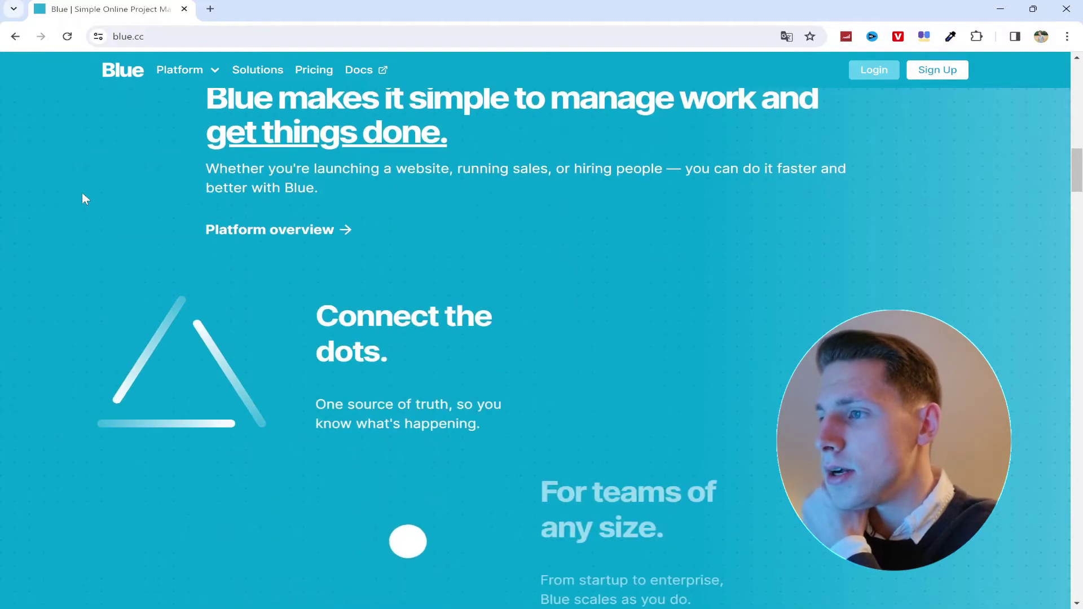
{"action": "scroll", "coordinate": [82, 194], "scroll_direction": "up", "scroll_amount": 1}
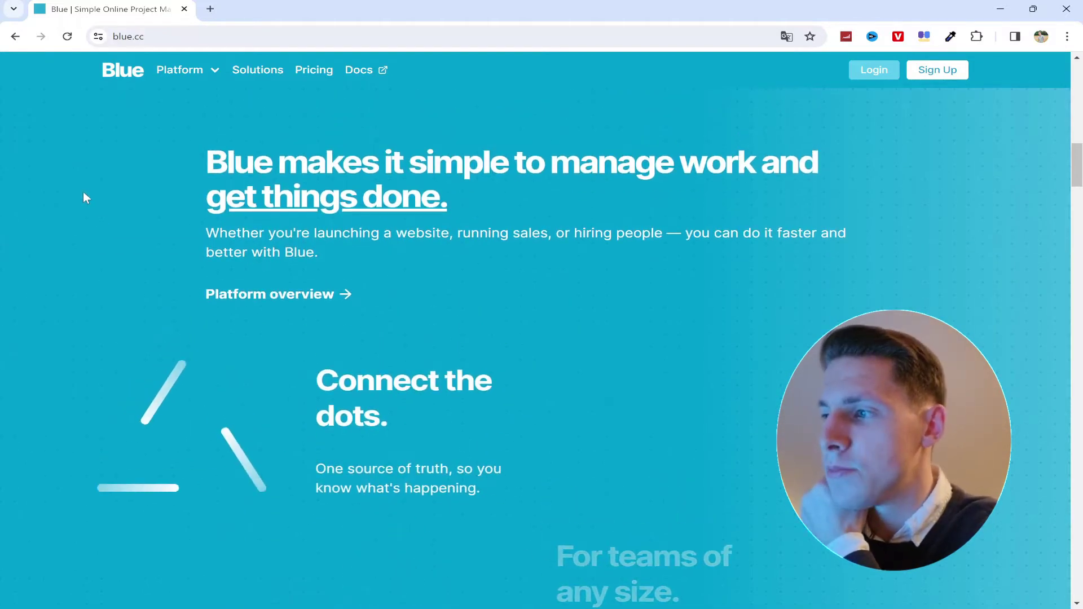
{"action": "scroll", "coordinate": [84, 198], "scroll_direction": "down", "scroll_amount": 1}
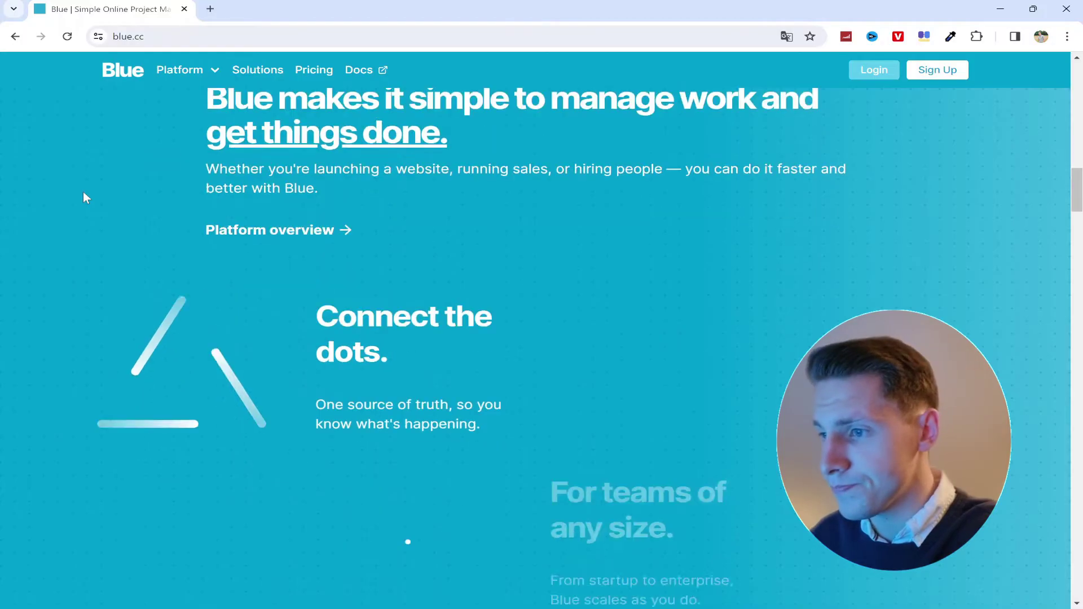
{"action": "scroll", "coordinate": [84, 198], "scroll_direction": "down", "scroll_amount": 7}
{"action": "scroll", "coordinate": [85, 198], "scroll_direction": "down", "scroll_amount": 6}
{"action": "scroll", "coordinate": [86, 206], "scroll_direction": "up", "scroll_amount": 3}
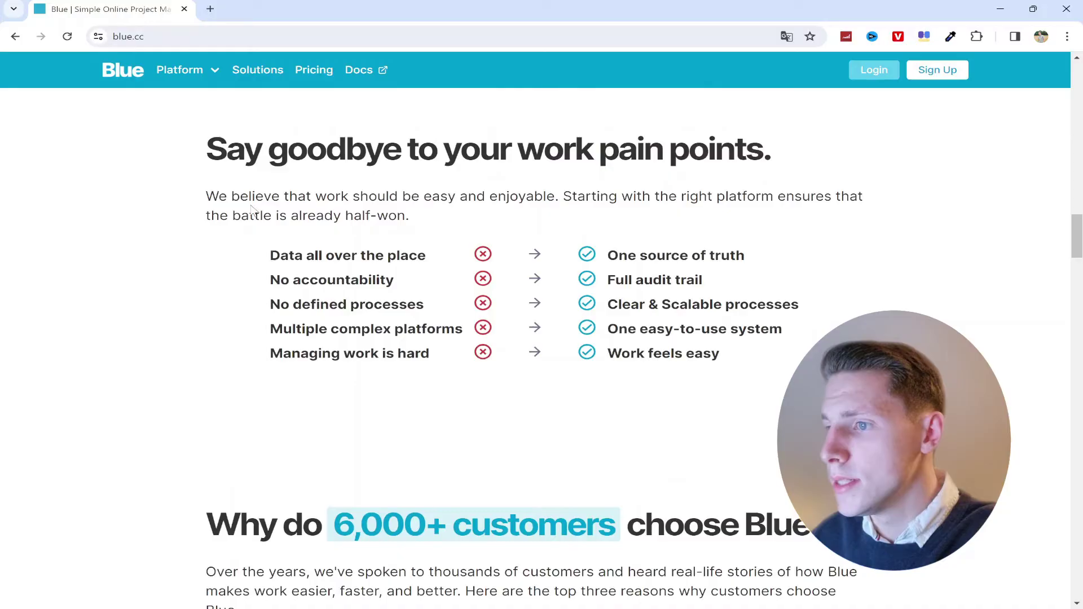
Highlight and then clear the pain-points list text, and keep scrolling toward the bottom
{"action": "left_click_drag", "start_coordinate": [257, 251], "coordinate": [793, 368]}
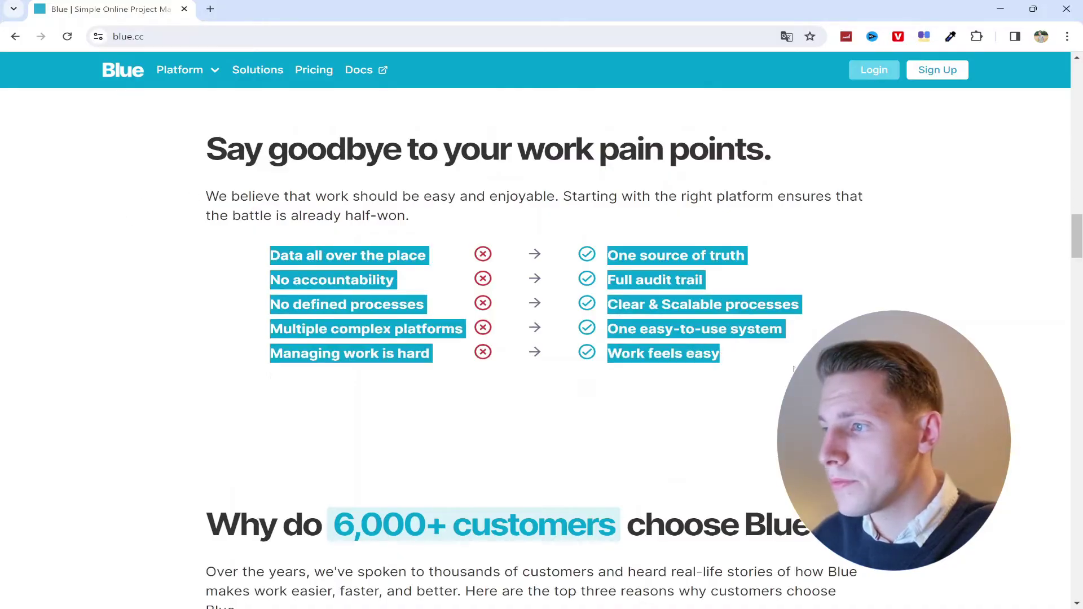
{"action": "left_click", "coordinate": [754, 354]}
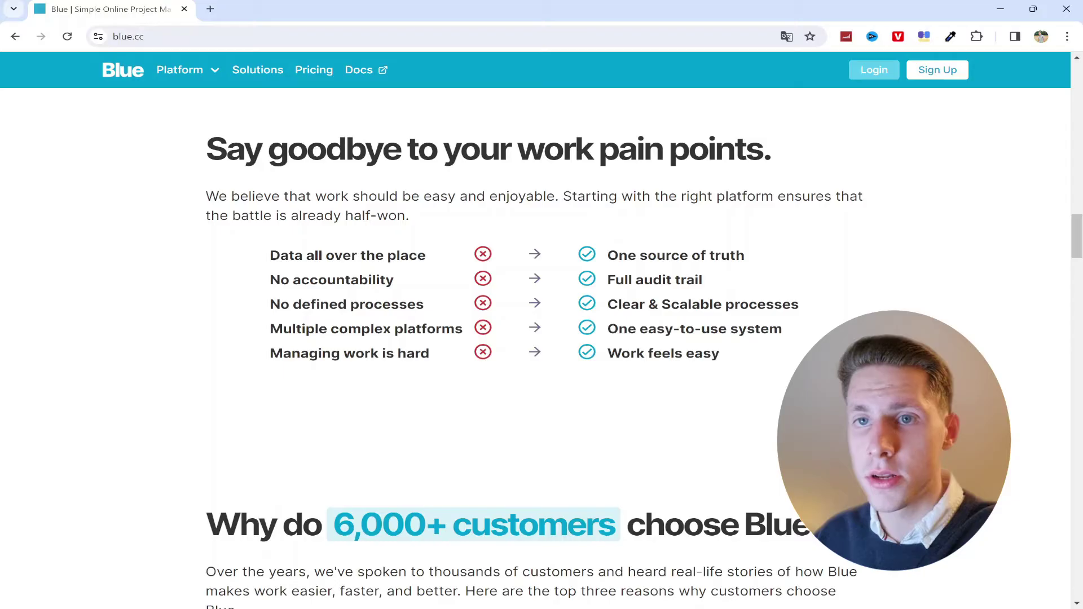
{"action": "left_click_drag", "start_coordinate": [721, 353], "coordinate": [702, 353]}
{"action": "left_click", "coordinate": [702, 353]}
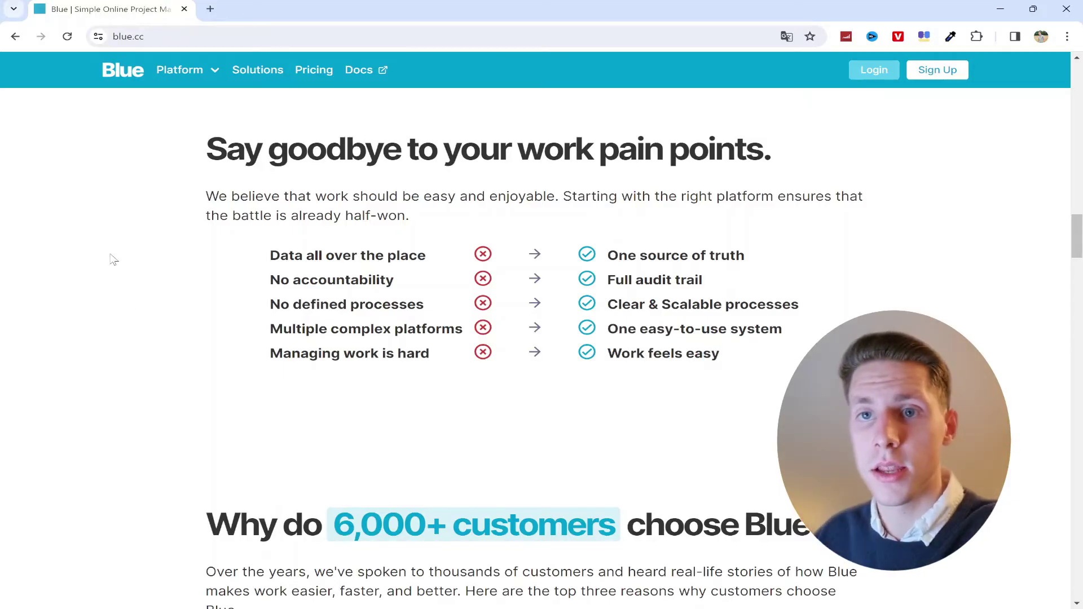
{"action": "scroll", "coordinate": [435, 203], "scroll_direction": "down", "scroll_amount": 15}
{"action": "scroll", "coordinate": [508, 212], "scroll_direction": "up", "scroll_amount": 3}
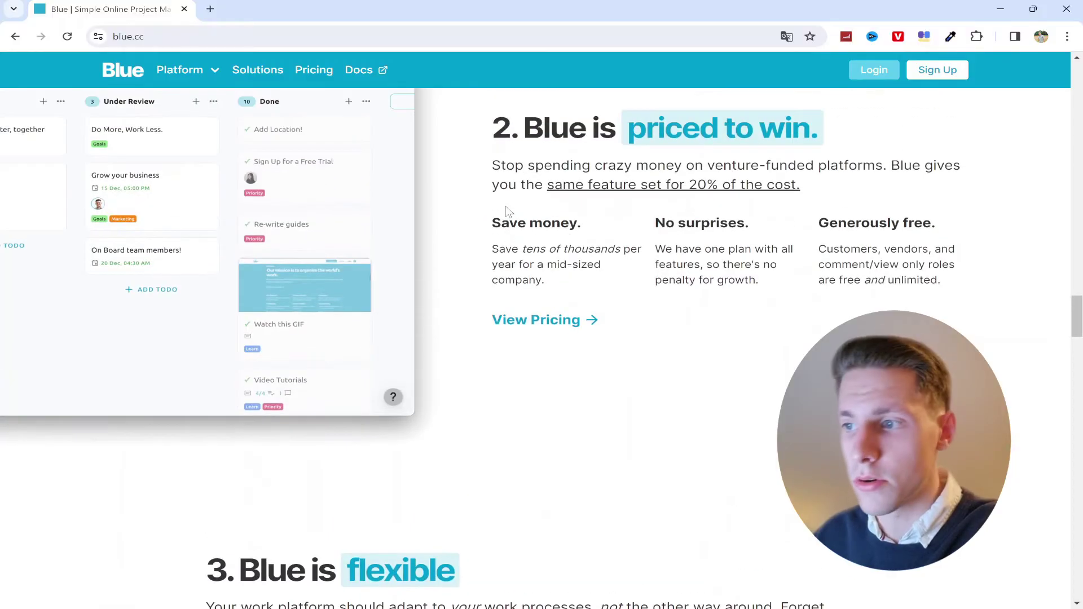
{"action": "scroll", "coordinate": [507, 207], "scroll_direction": "down", "scroll_amount": 9}
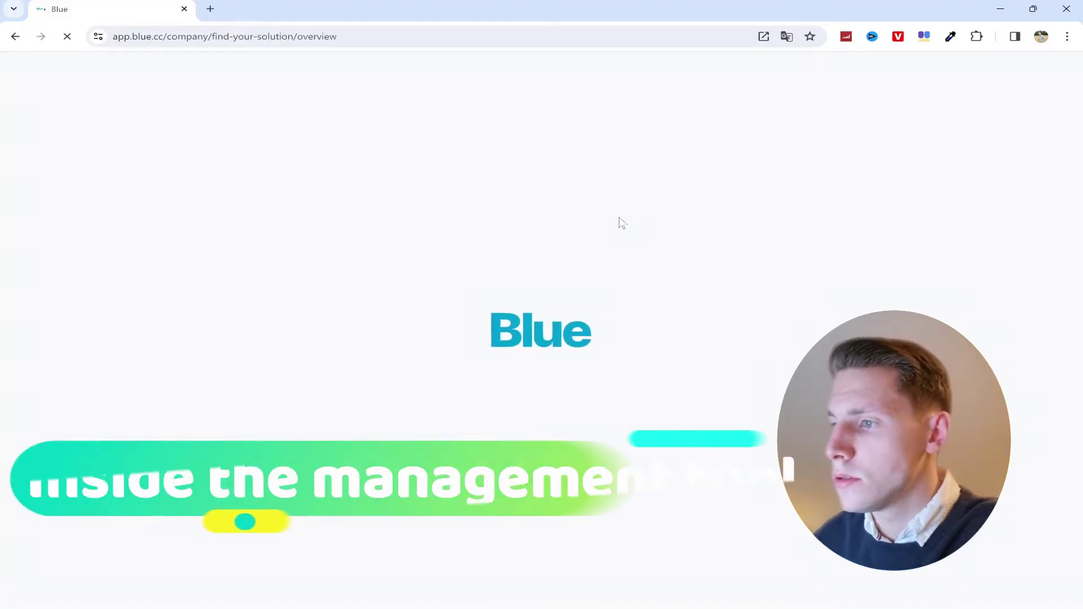
Open Company Settings from the avatar menu on the Billing tab
{"action": "left_click", "coordinate": [1064, 77]}
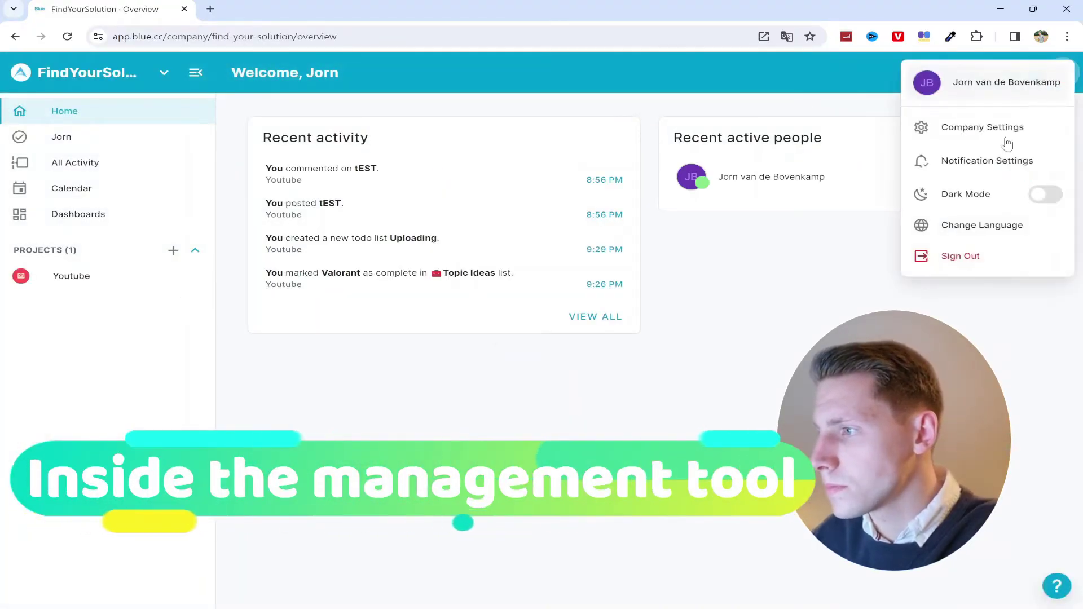
{"action": "left_click", "coordinate": [1004, 134]}
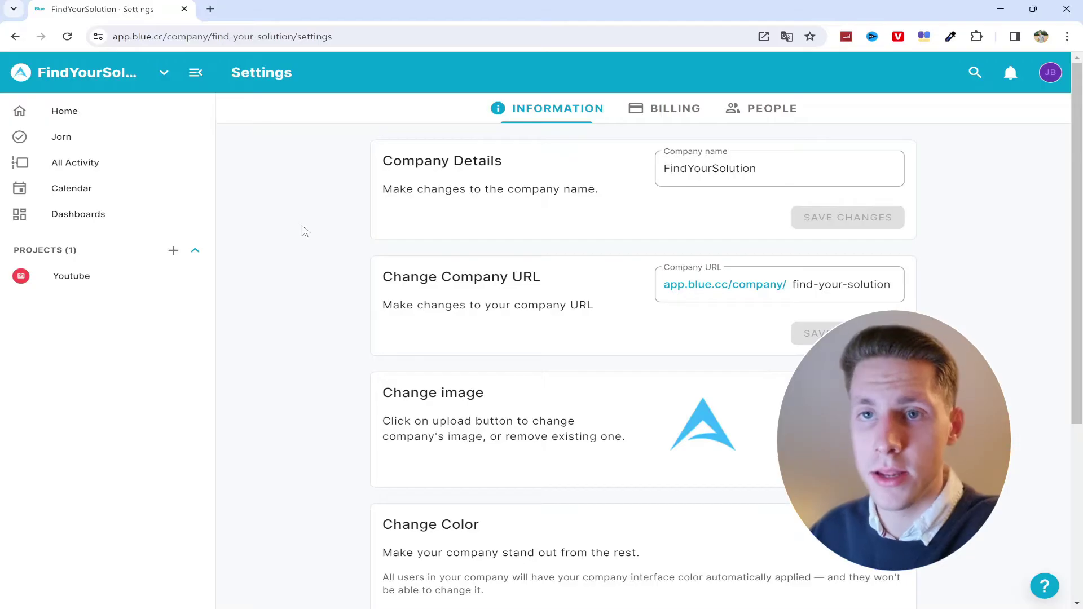
{"action": "left_click", "coordinate": [671, 113]}
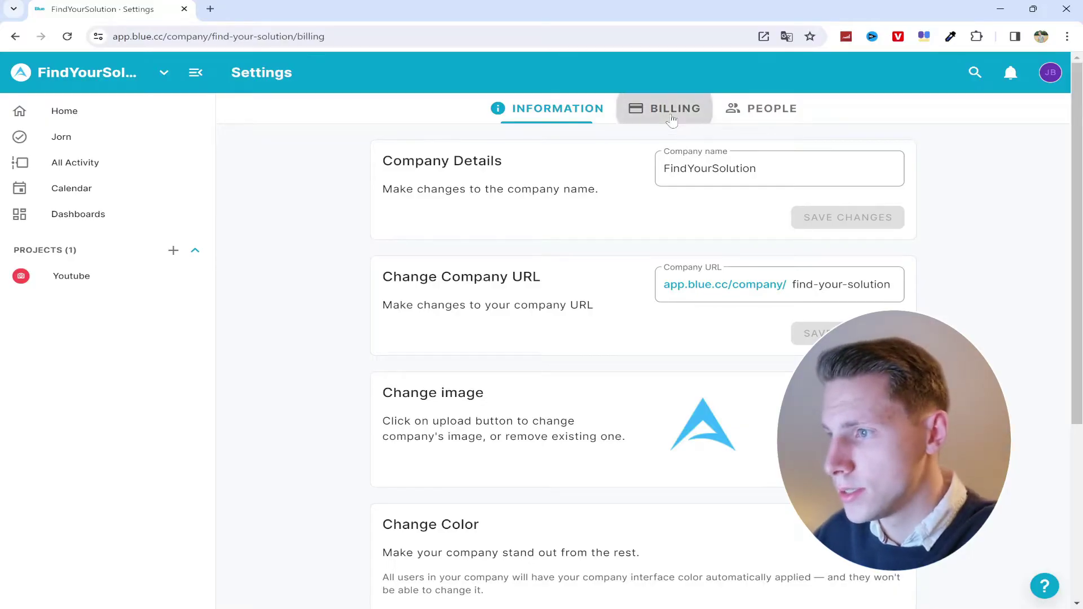
Read the License Tier 5 plan details, then return to the Home overview
{"action": "left_click_drag", "start_coordinate": [364, 179], "coordinate": [616, 229]}
{"action": "left_click", "coordinate": [697, 220]}
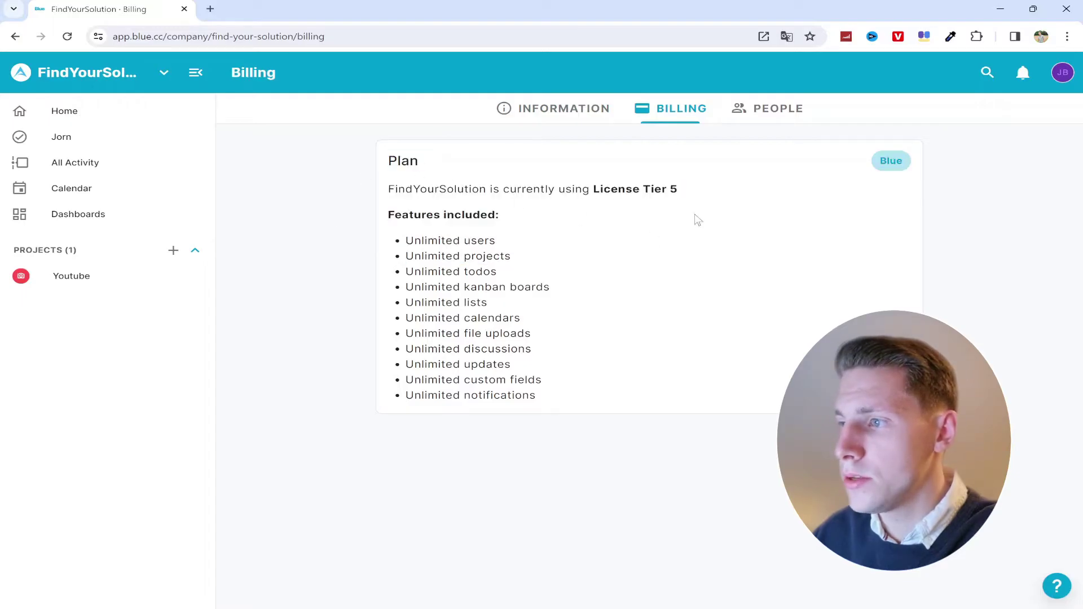
{"action": "left_click_drag", "start_coordinate": [695, 195], "coordinate": [621, 178]}
{"action": "left_click", "coordinate": [711, 206]}
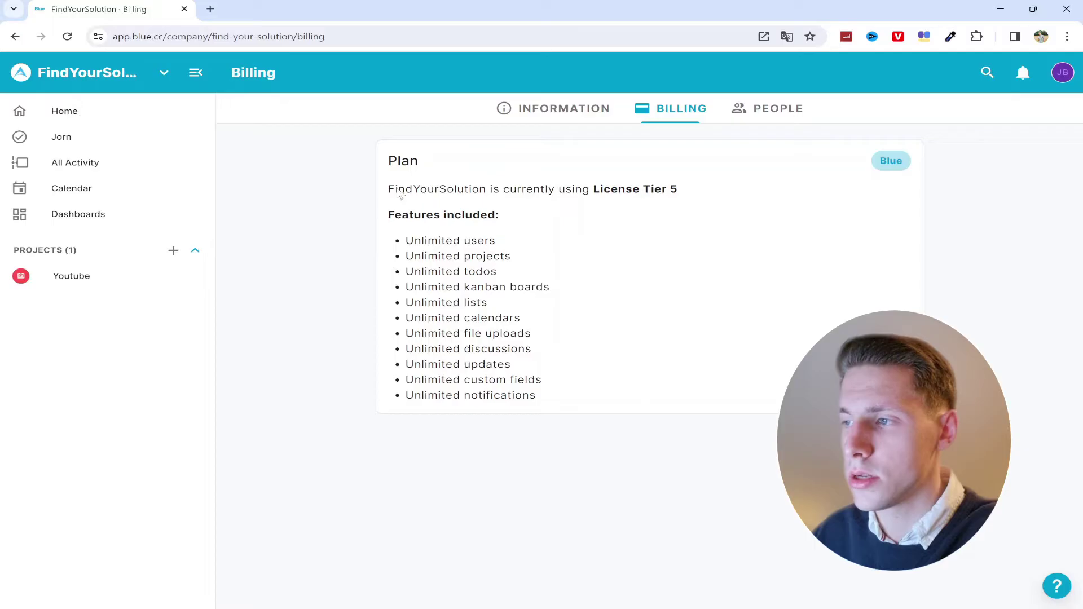
{"action": "left_click", "coordinate": [45, 113]}
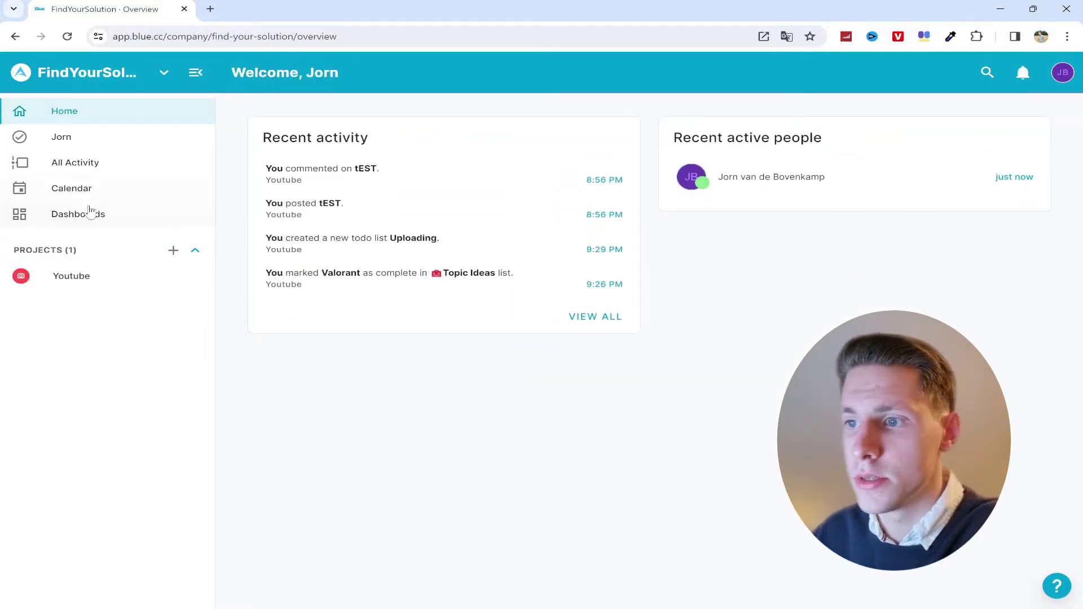
Drag the Excel Sheet card from Video Making to Topic Ideas and add a 'How to get a microphone' record
{"action": "left_click", "coordinate": [67, 282]}
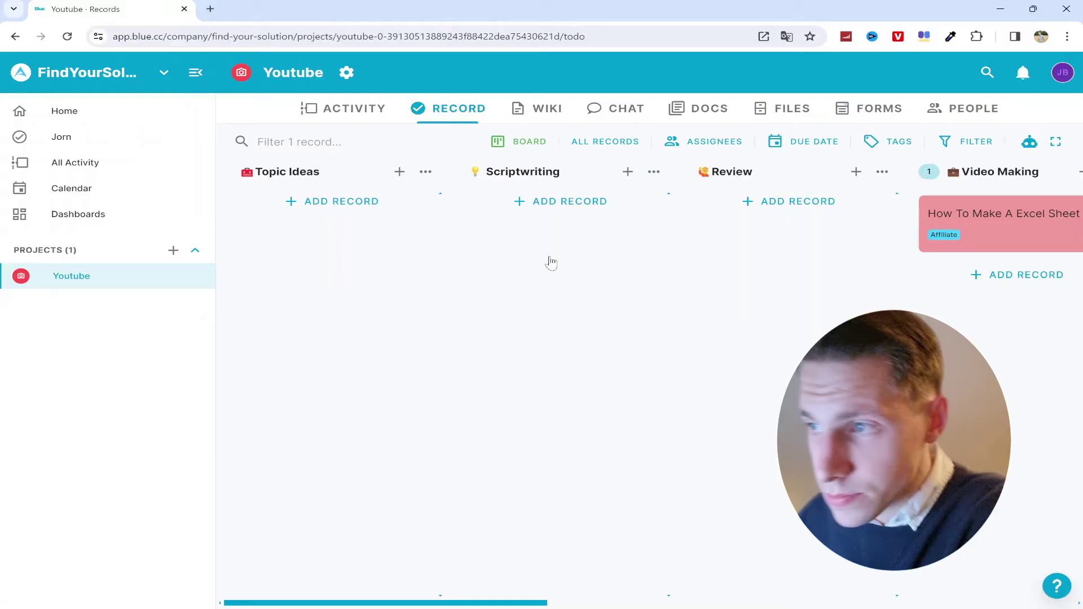
{"action": "left_click_drag", "start_coordinate": [992, 209], "coordinate": [330, 237]}
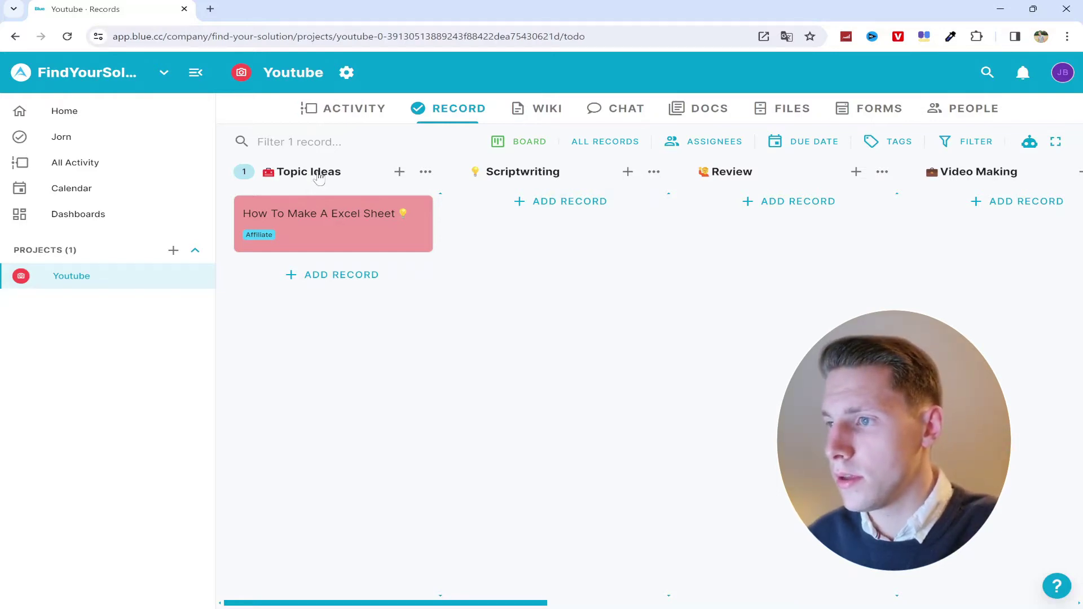
{"action": "left_click", "coordinate": [399, 172]}
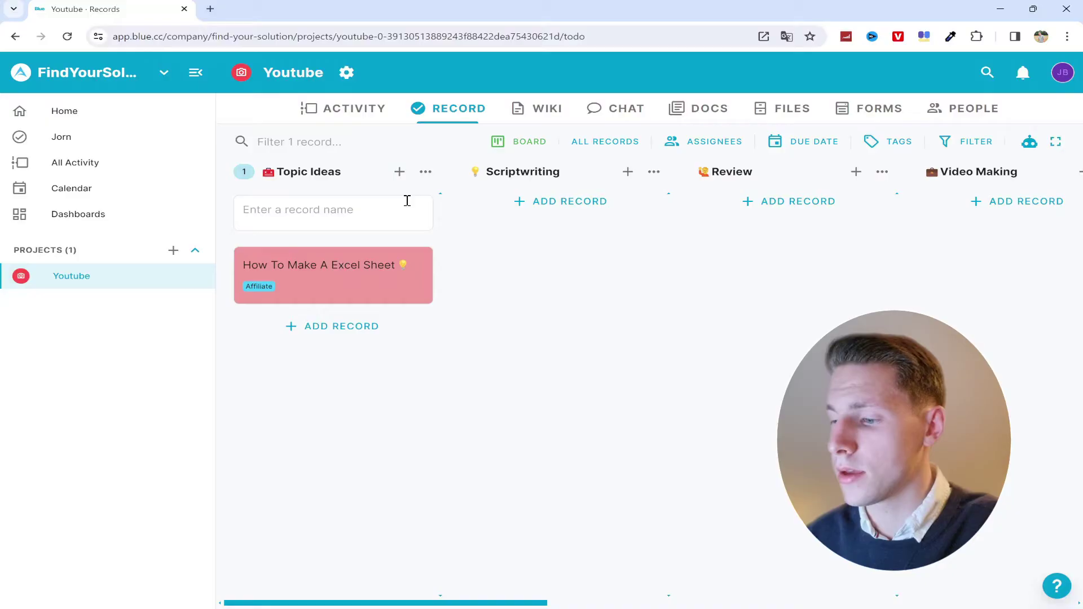
{"action": "type", "text": "How to get a microphone"}
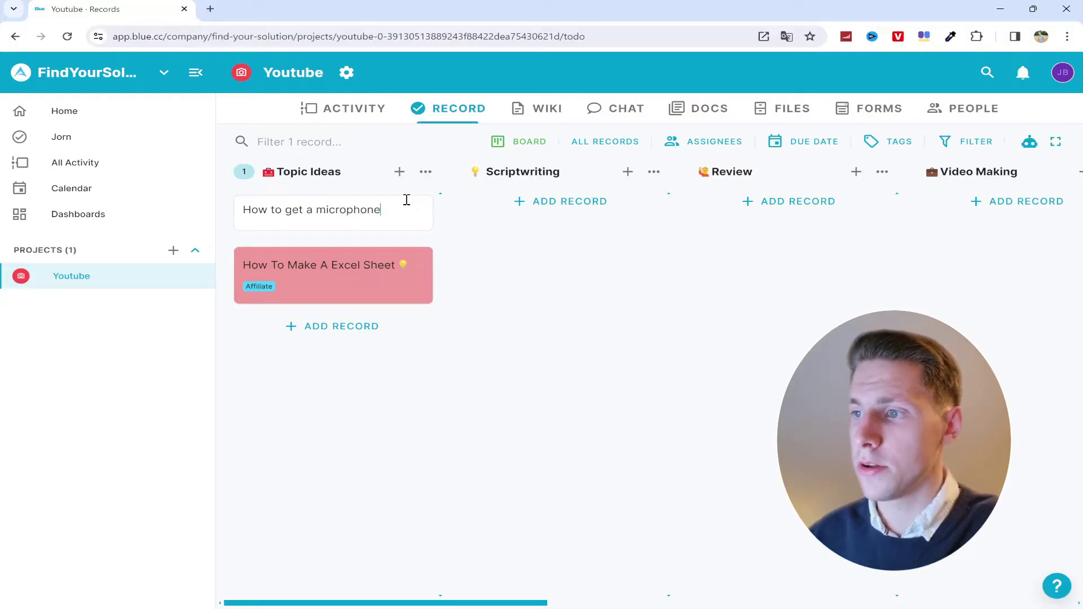
{"action": "key", "text": "Return"}
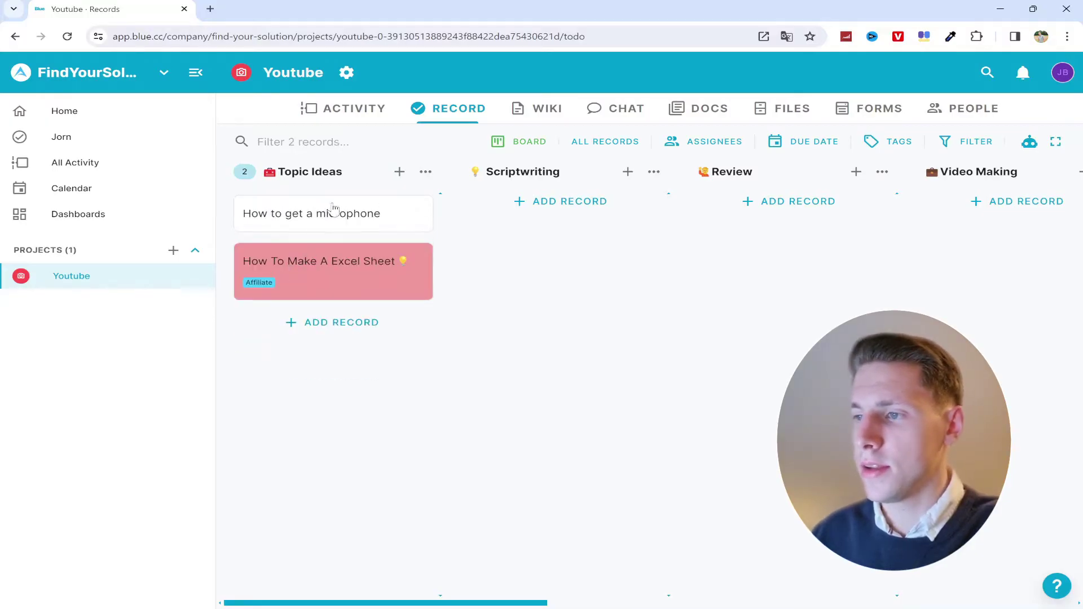
{"action": "left_click", "coordinate": [427, 172]}
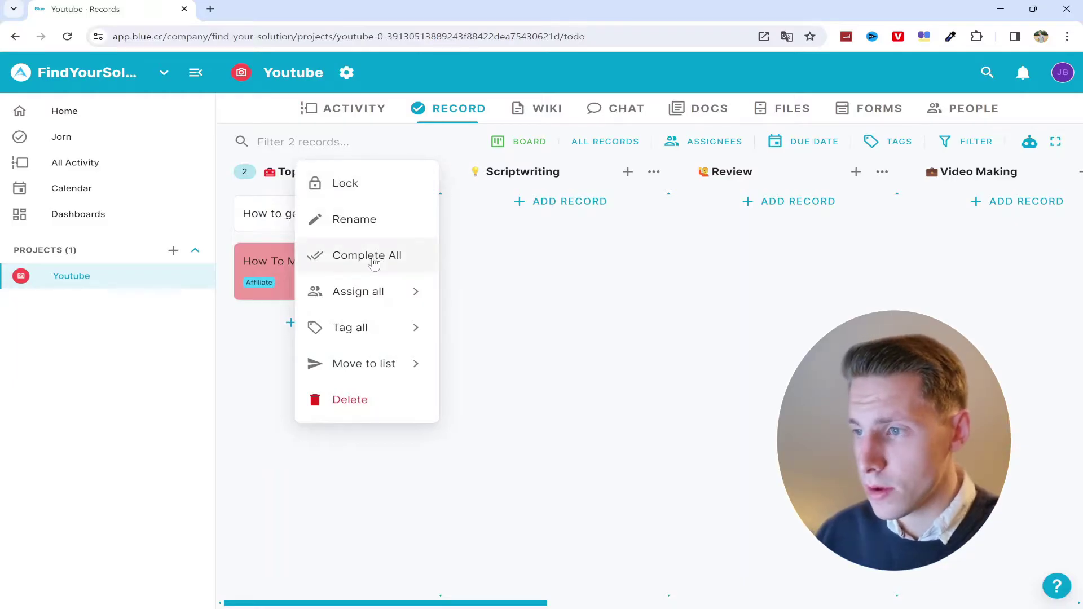
Open the microphone record and give it a new red 'tEST' tag
{"action": "left_click", "coordinate": [341, 222]}
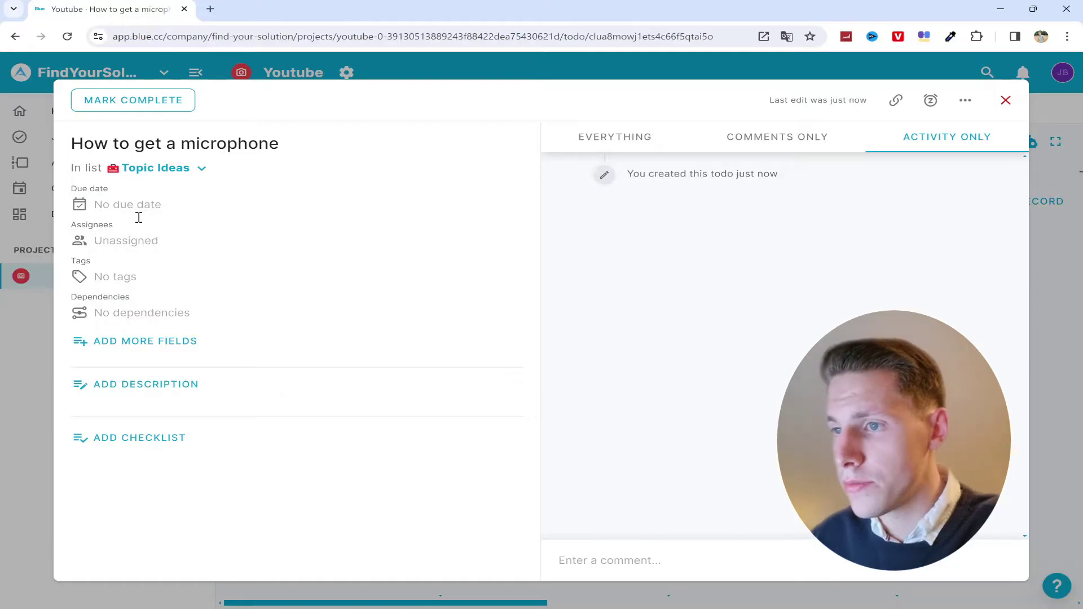
{"action": "left_click", "coordinate": [138, 208]}
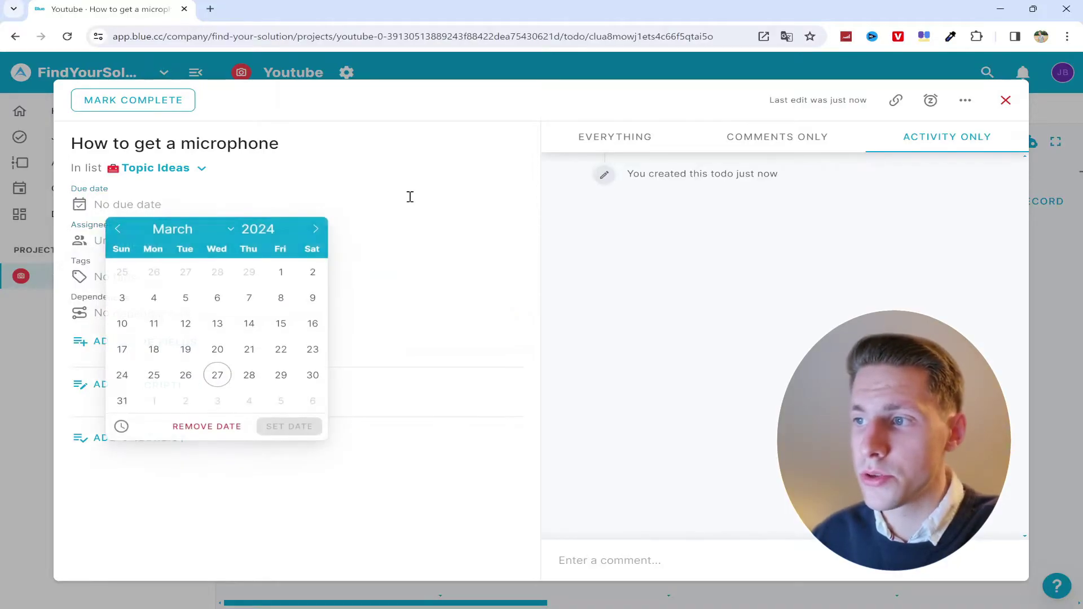
{"action": "left_click", "coordinate": [410, 196]}
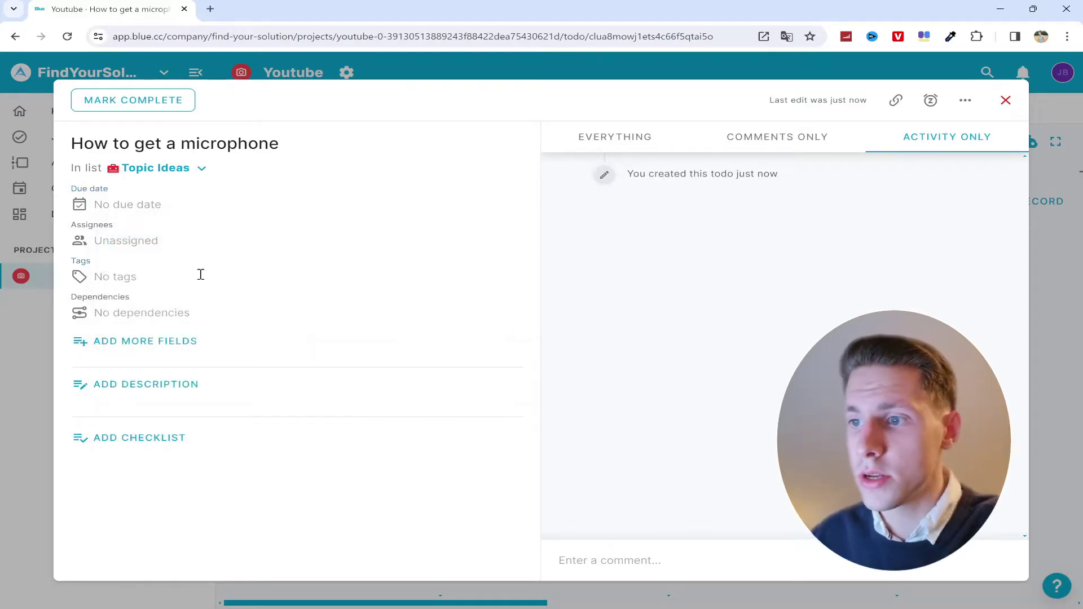
{"action": "left_click", "coordinate": [201, 275]}
{"action": "left_click", "coordinate": [223, 365]}
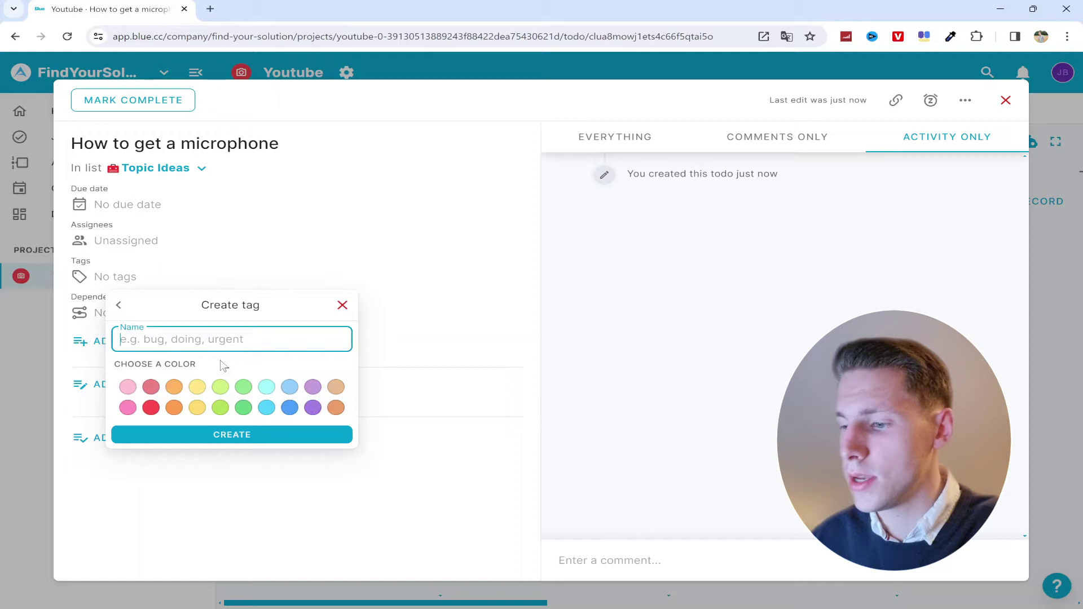
{"action": "type", "text": "tEST"}
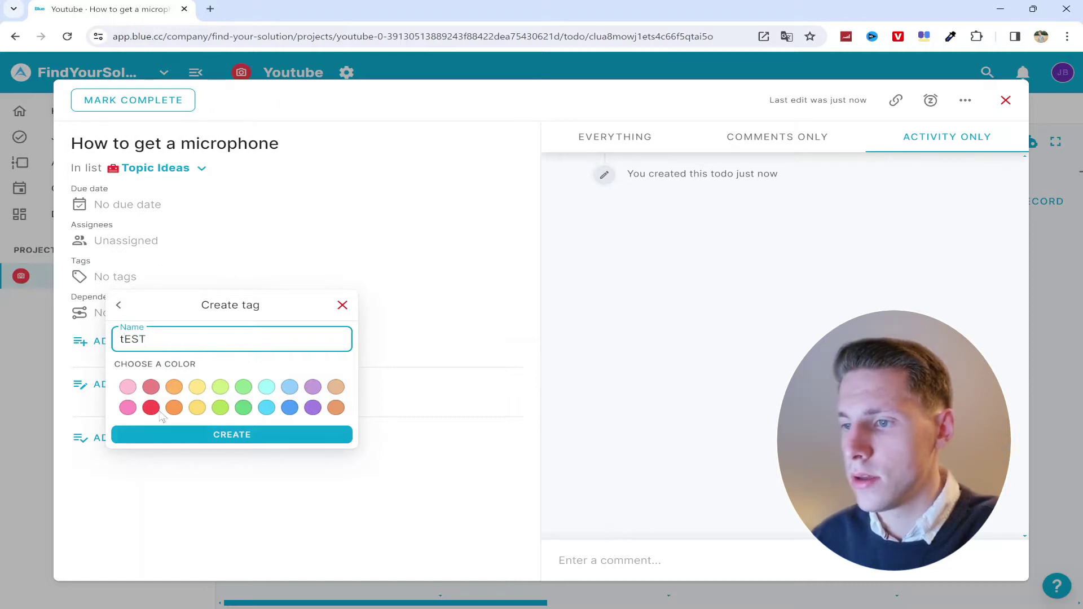
{"action": "left_click", "coordinate": [152, 410]}
{"action": "left_click", "coordinate": [160, 435]}
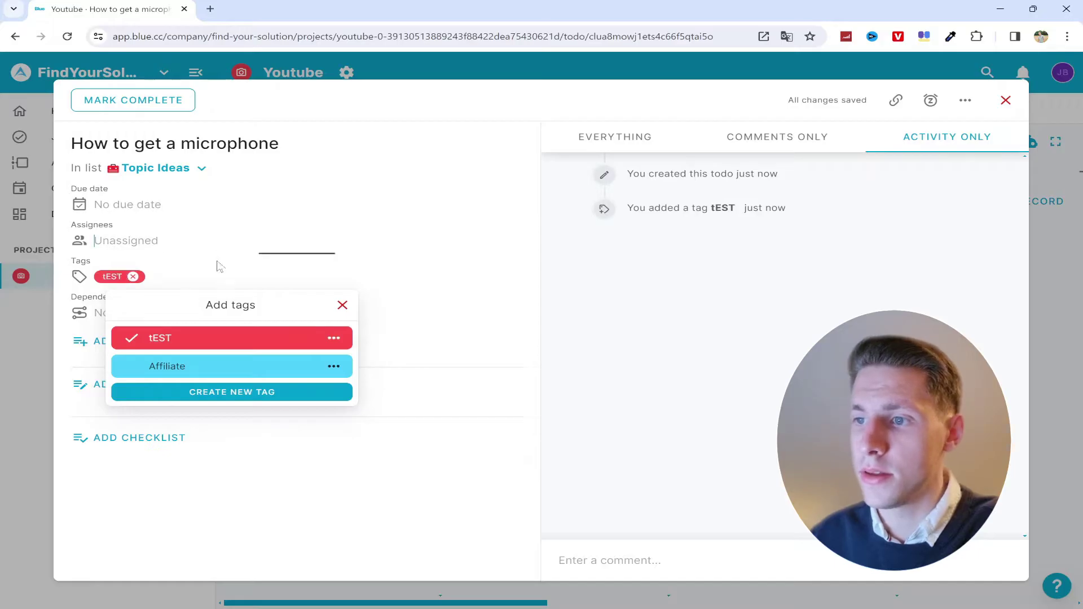
{"action": "left_click", "coordinate": [218, 251]}
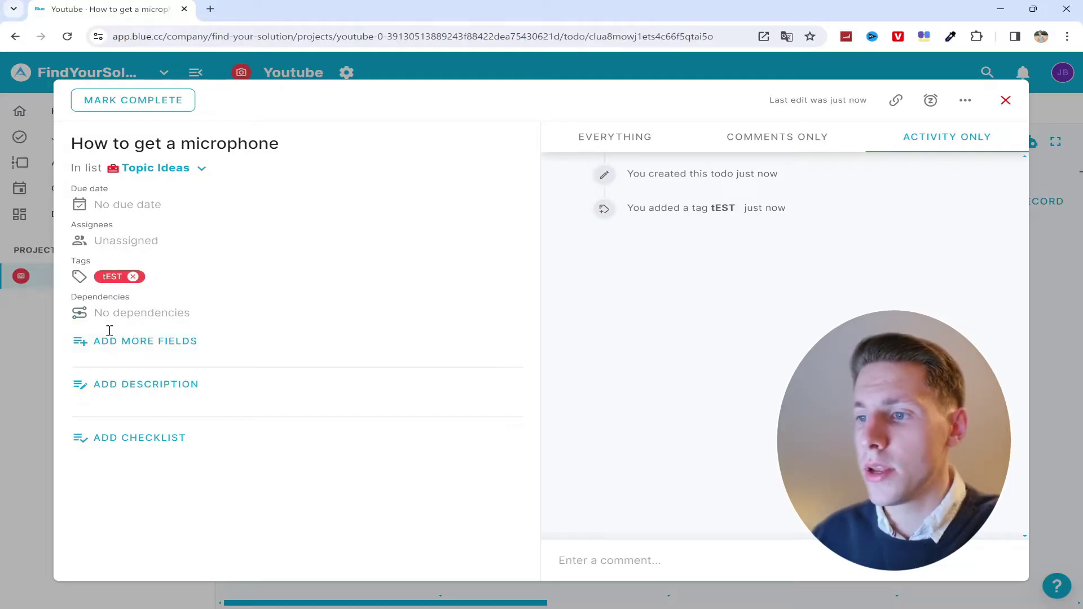
Add an 'Is this done today' checklist to the microphone todo
{"action": "left_click", "coordinate": [110, 331]}
{"action": "left_click", "coordinate": [313, 289]}
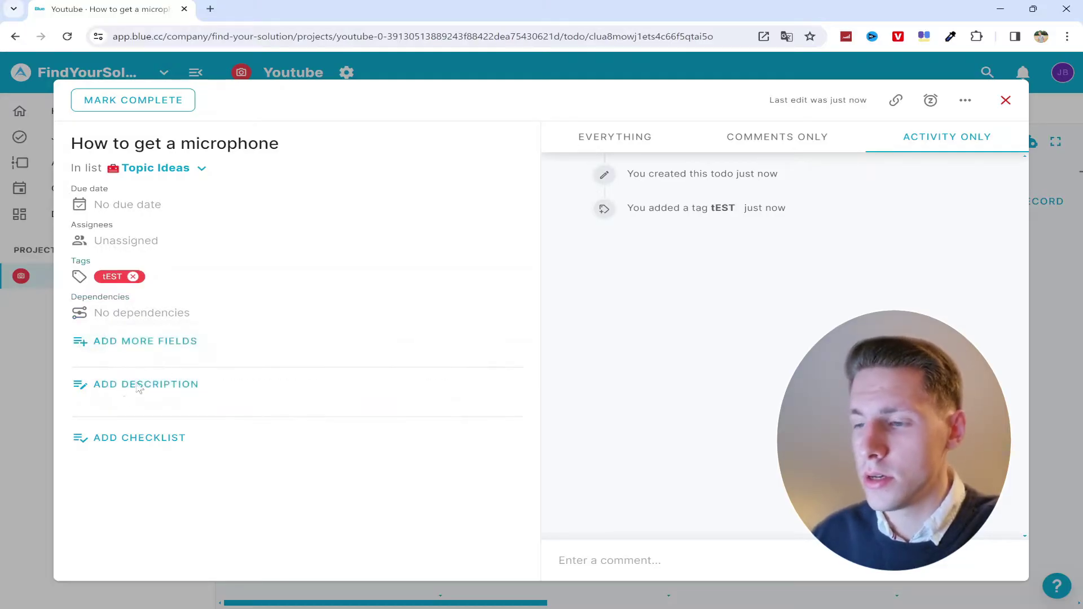
{"action": "left_click", "coordinate": [124, 442]}
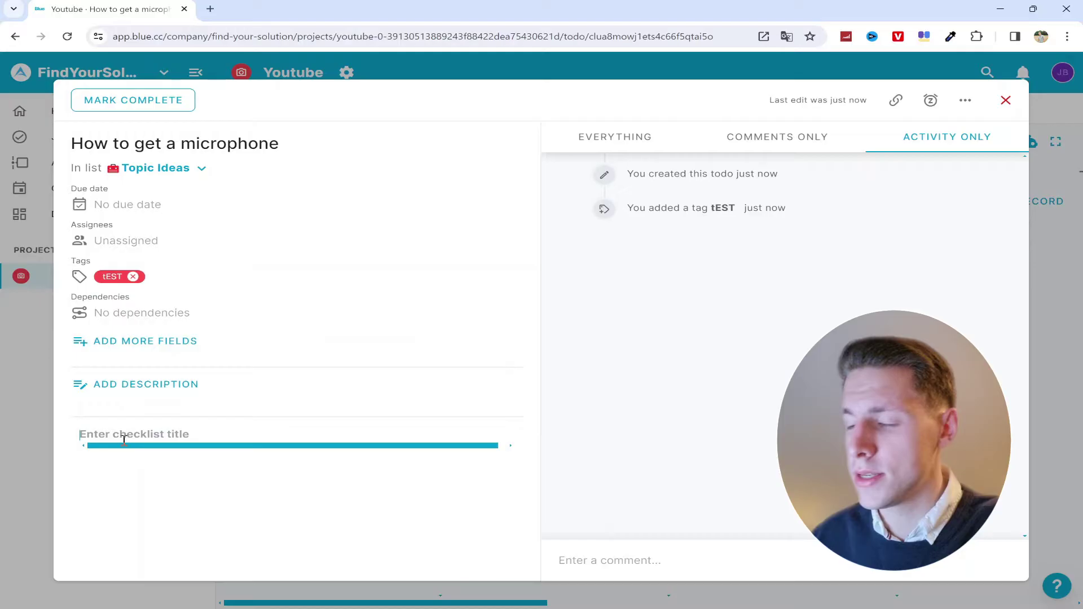
{"action": "type", "text": "Is thi"}
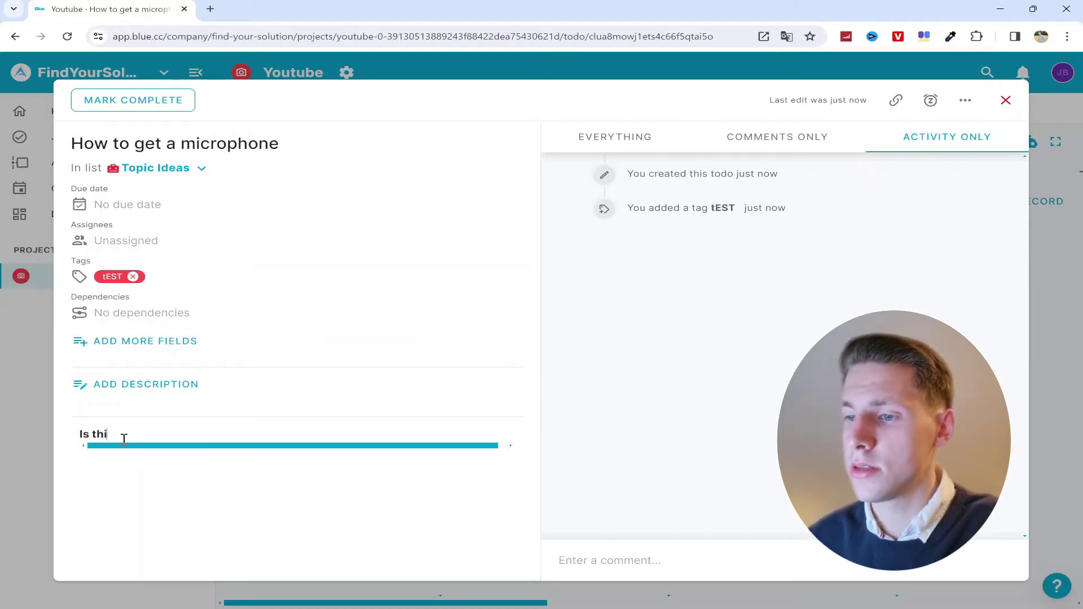
{"action": "type", "text": "ay"}
{"action": "key", "text": "Return"}
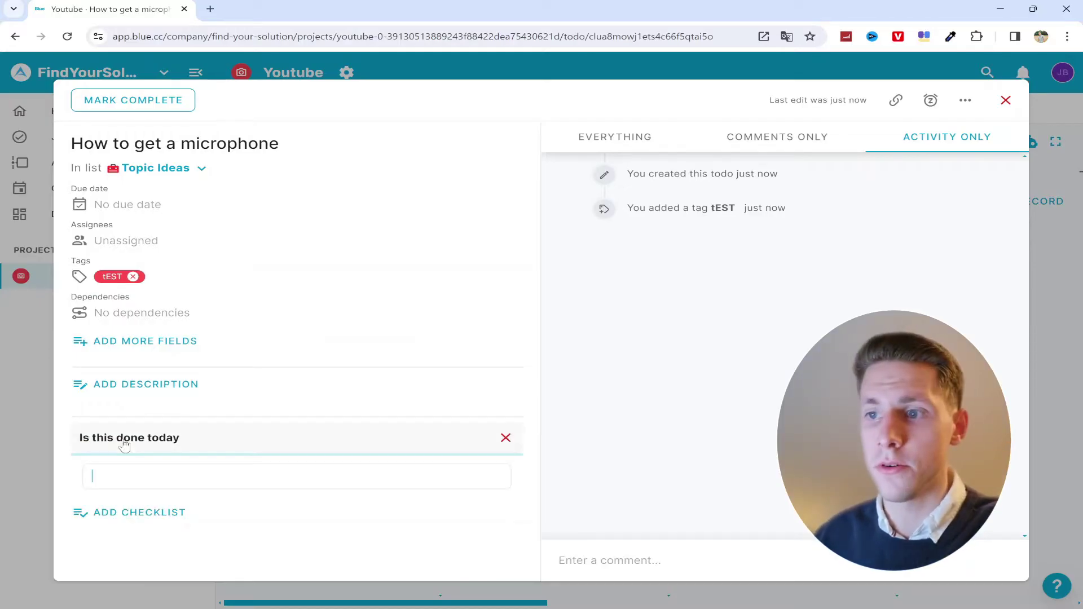
{"action": "key", "text": "Escape"}
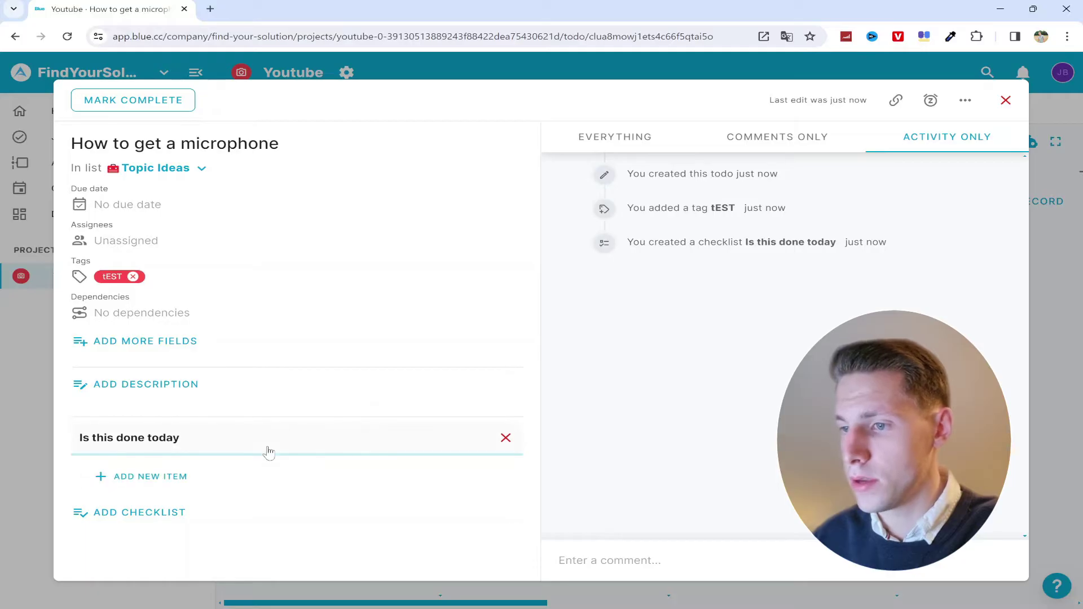
{"action": "left_click", "coordinate": [211, 440]}
{"action": "left_click", "coordinate": [498, 309]}
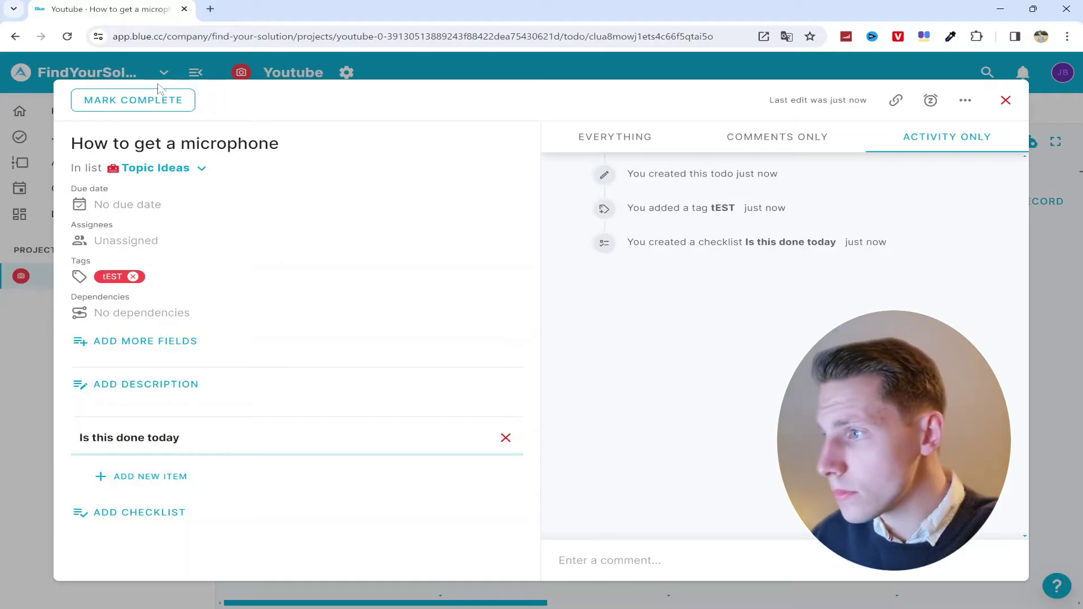
Mark the todo complete and move its card into the Scriptwriting column
{"action": "left_click", "coordinate": [91, 109]}
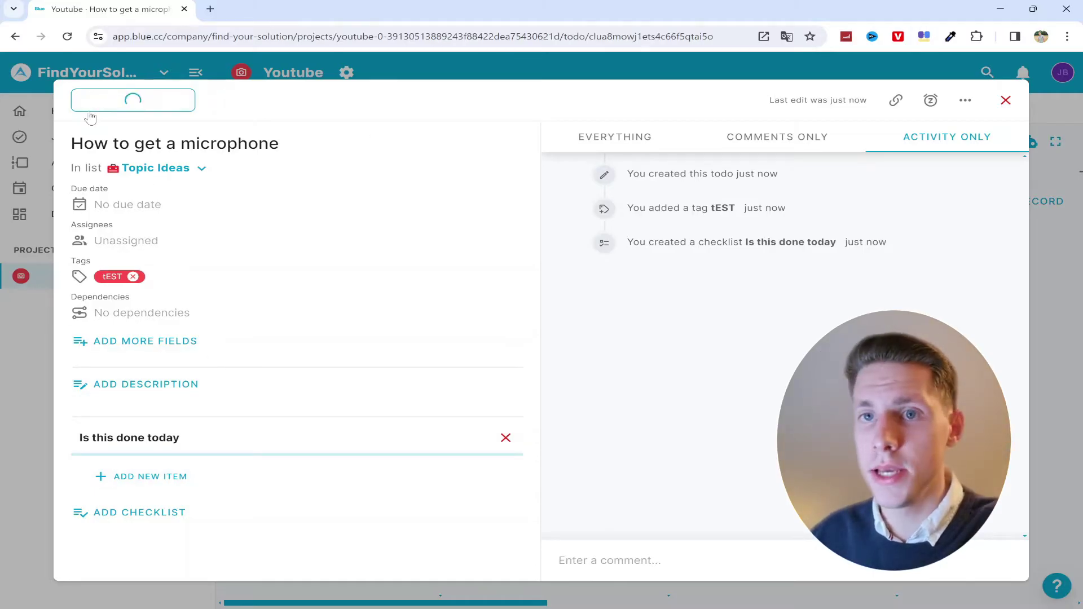
{"action": "left_click", "coordinate": [1004, 101]}
{"action": "left_click_drag", "start_coordinate": [306, 237], "coordinate": [556, 233]}
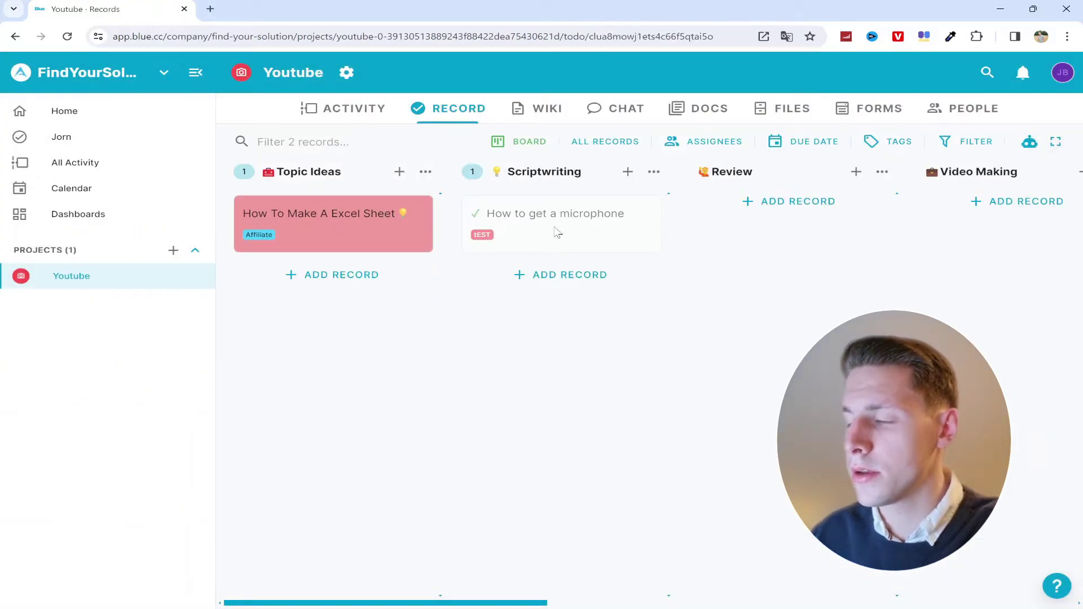
{"action": "left_click", "coordinate": [555, 232]}
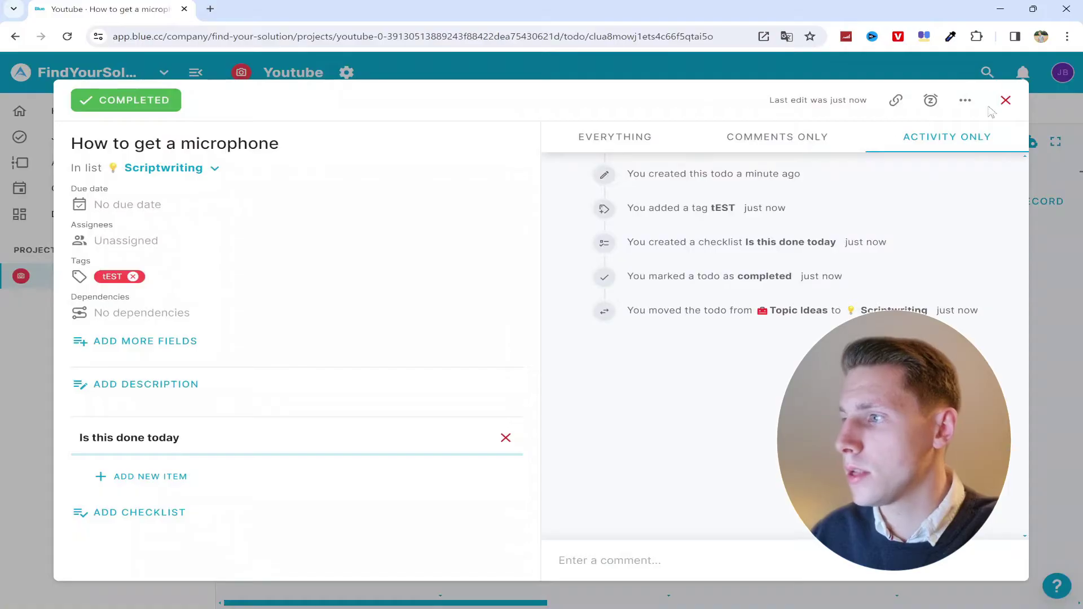
{"action": "left_click", "coordinate": [1005, 101]}
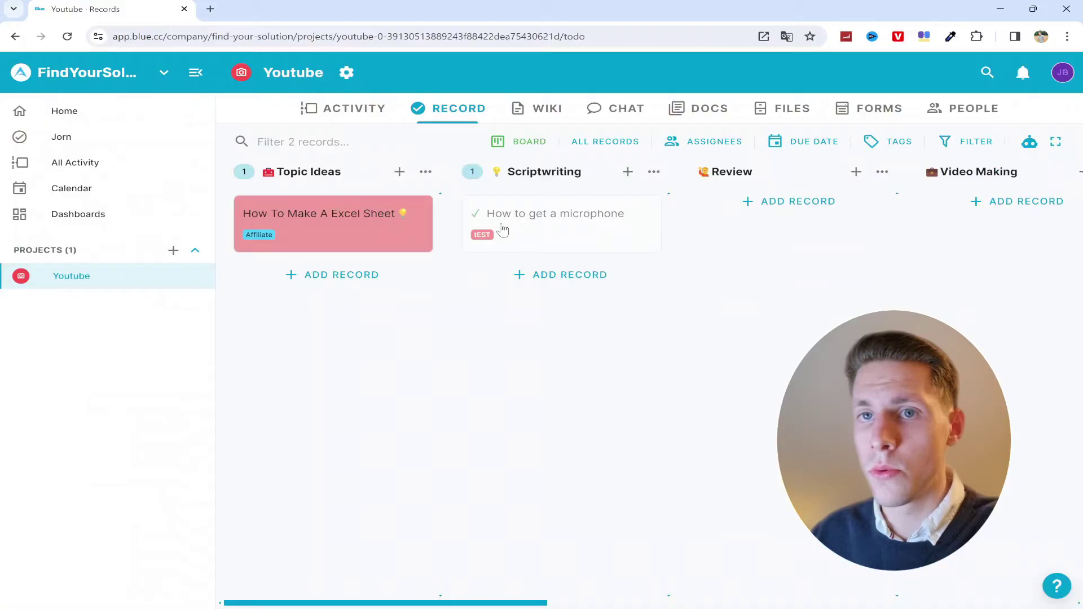
Mark the microphone todo incomplete and set its card colour to green
{"action": "right_click", "coordinate": [502, 231]}
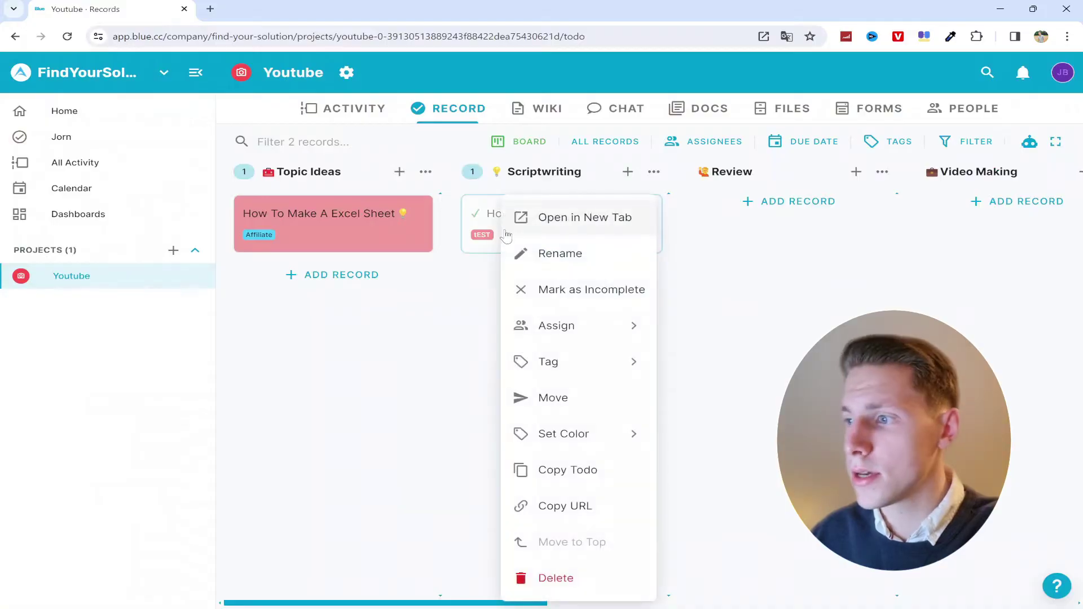
{"action": "left_click", "coordinate": [548, 289]}
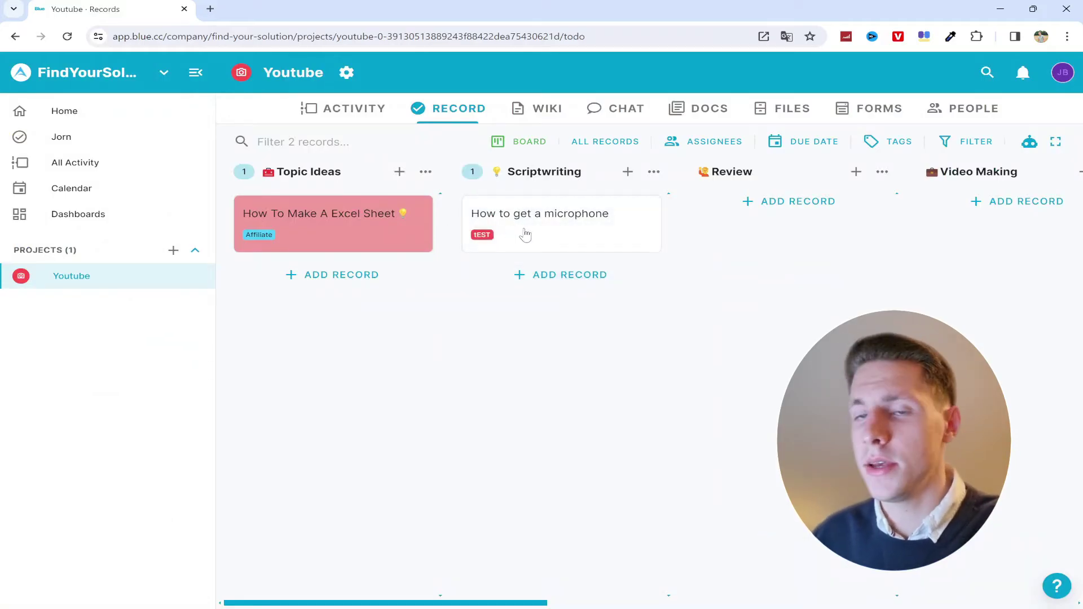
{"action": "right_click", "coordinate": [578, 228]}
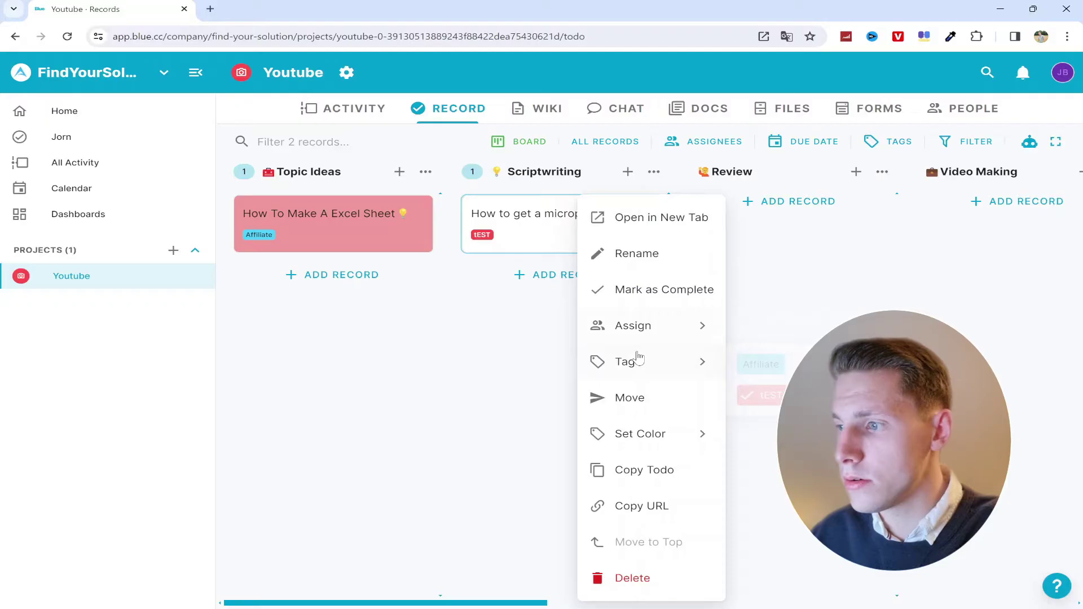
{"action": "mouse_move", "coordinate": [641, 433]}
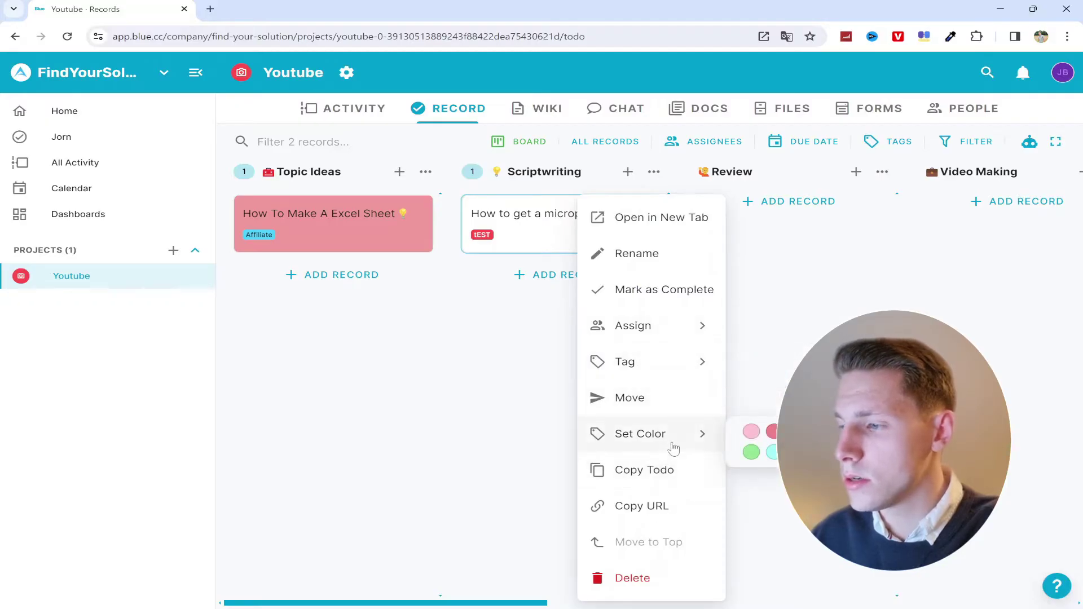
{"action": "left_click", "coordinate": [751, 453]}
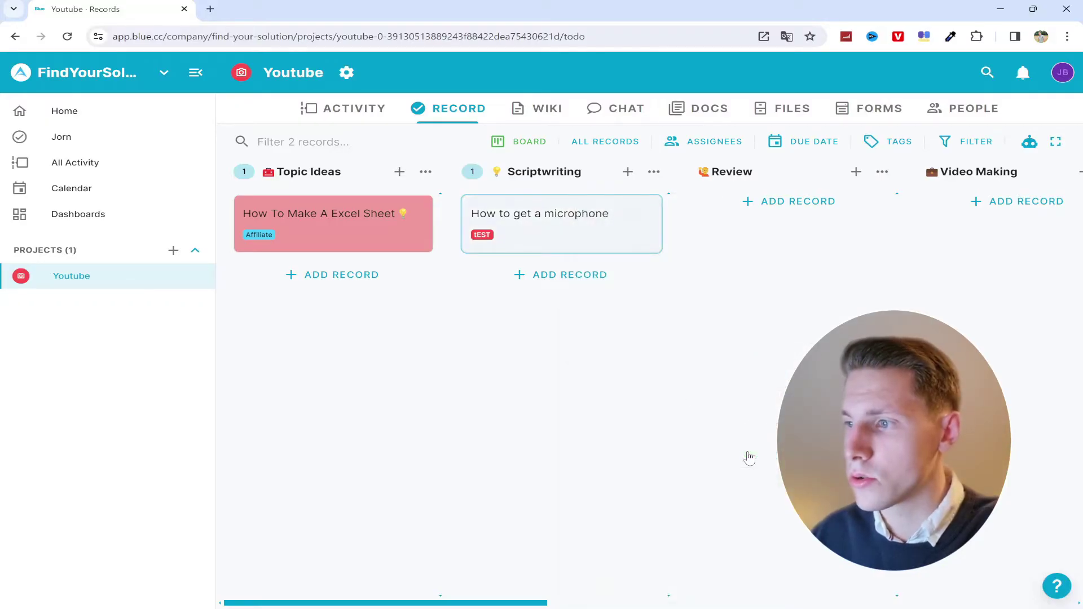
Change the microphone card's colour to yellow
{"action": "right_click", "coordinate": [551, 224]}
{"action": "mouse_move", "coordinate": [598, 433]}
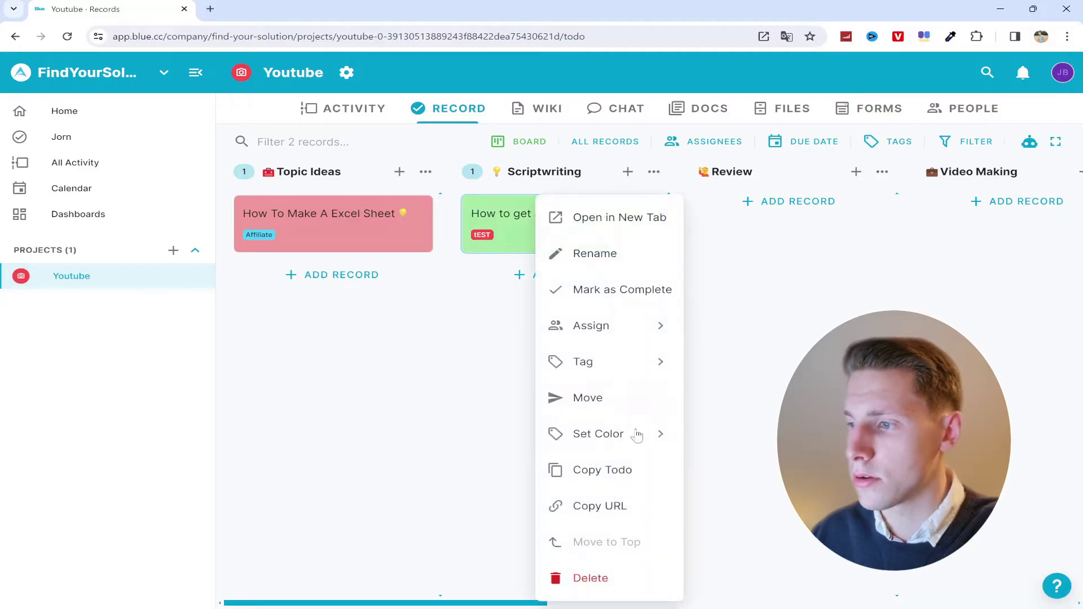
{"action": "left_click", "coordinate": [775, 434]}
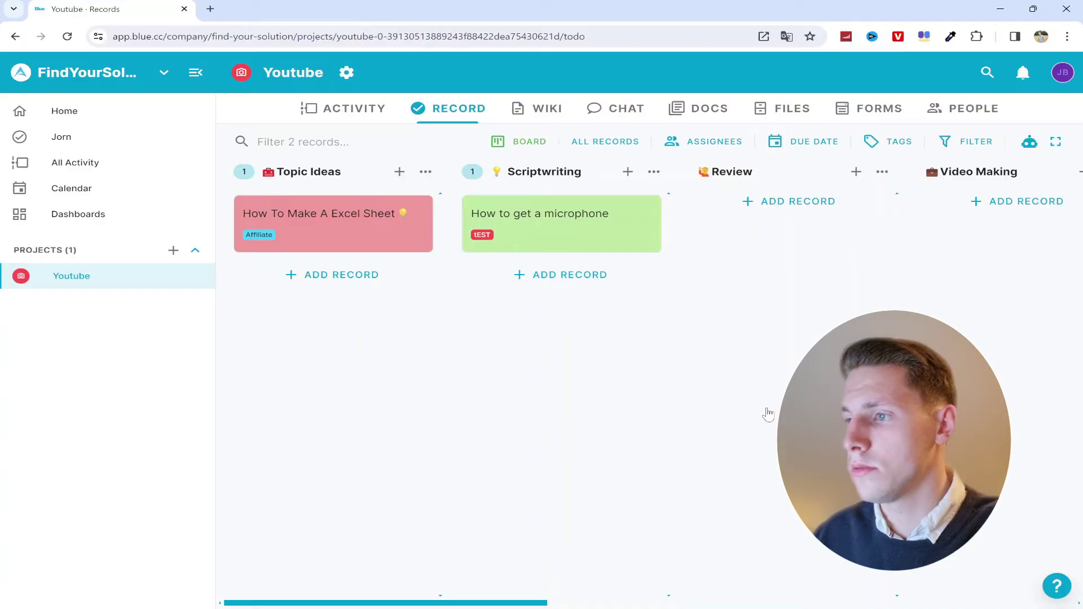
{"action": "right_click", "coordinate": [588, 221]}
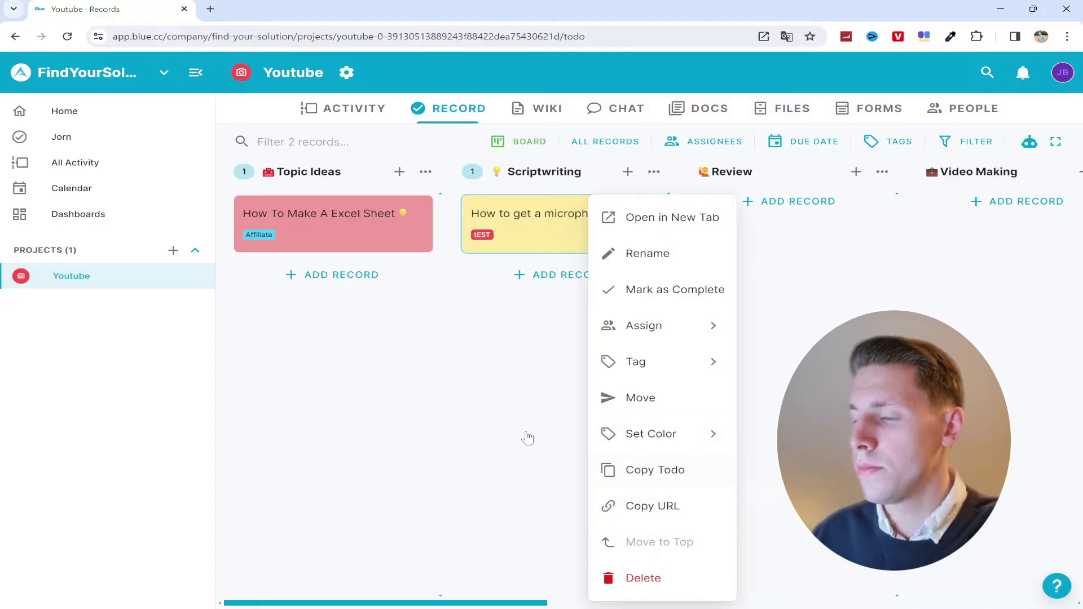
{"action": "left_click", "coordinate": [493, 414]}
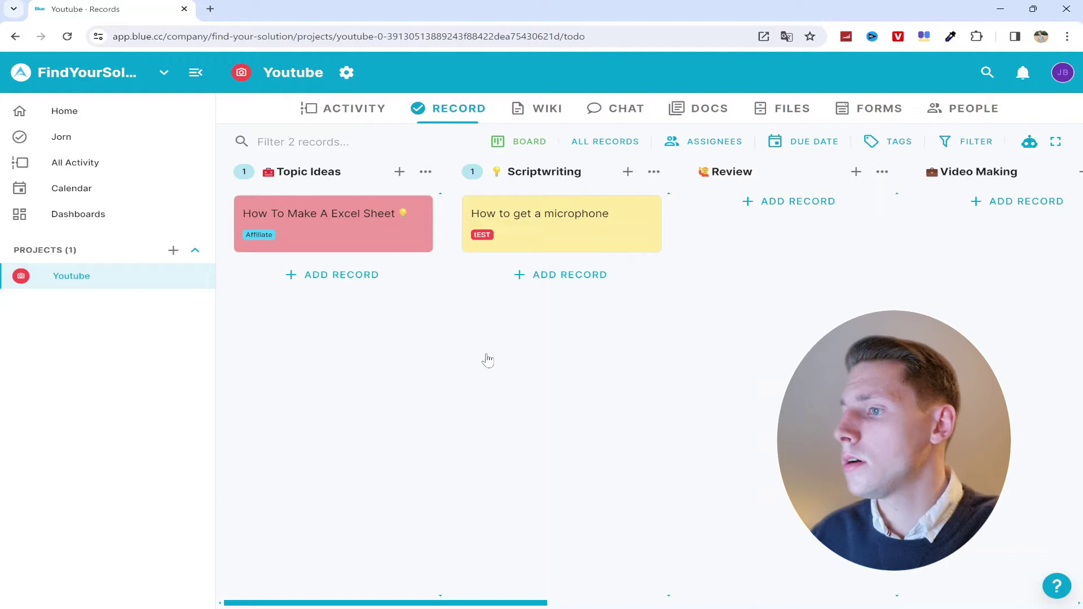
{"action": "right_click", "coordinate": [560, 223]}
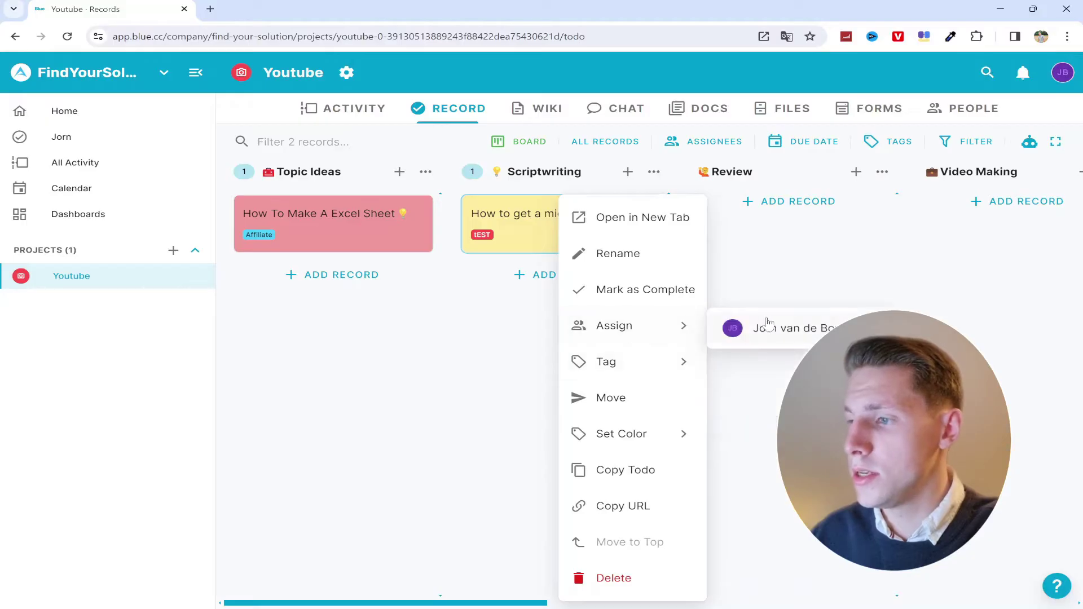
Drag the yellow microphone card into Video Making and show the All Records status choices
{"action": "mouse_move", "coordinate": [606, 361]}
{"action": "left_click", "coordinate": [795, 293]}
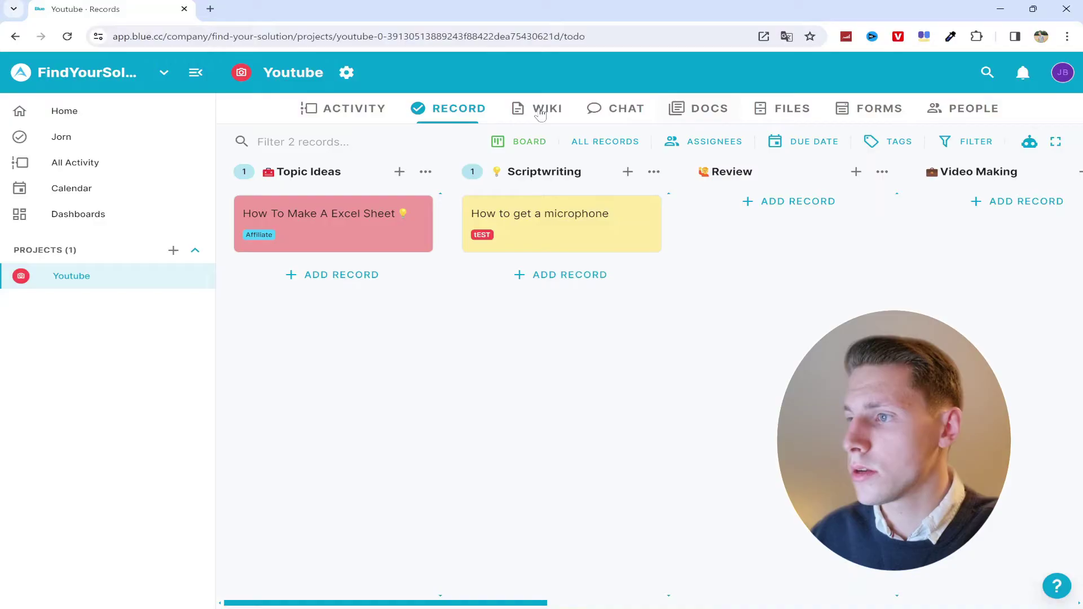
{"action": "mouse_move", "coordinate": [596, 250]}
{"action": "left_mouse_down"}
{"action": "mouse_move", "coordinate": [519, 229]}
{"action": "mouse_move", "coordinate": [826, 299]}
{"action": "left_mouse_up"}
{"action": "left_click_drag", "start_coordinate": [492, 603], "coordinate": [1033, 559]}
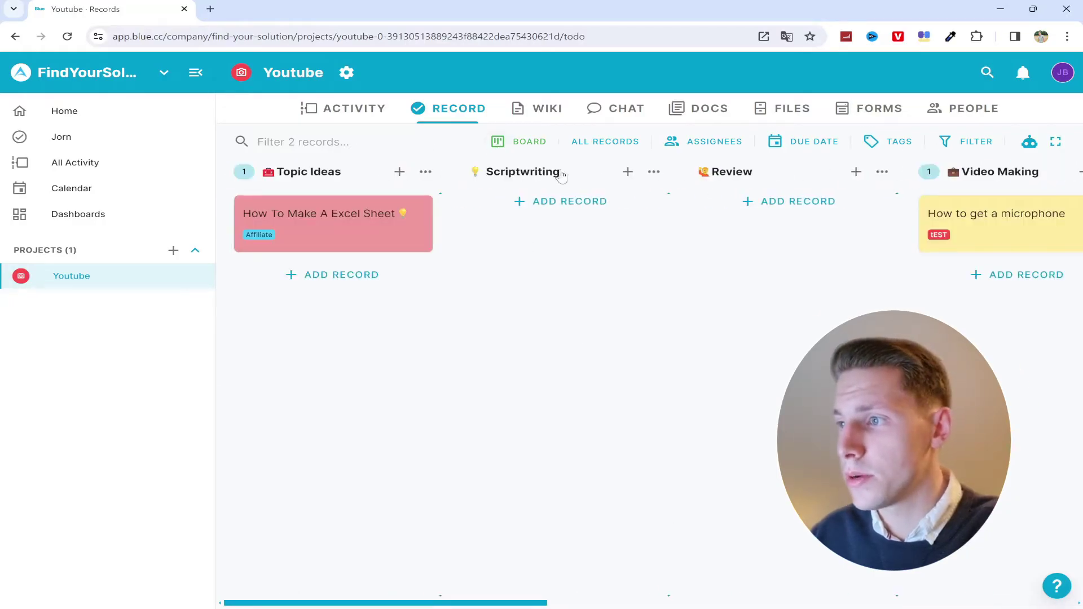
{"action": "left_click", "coordinate": [617, 145]}
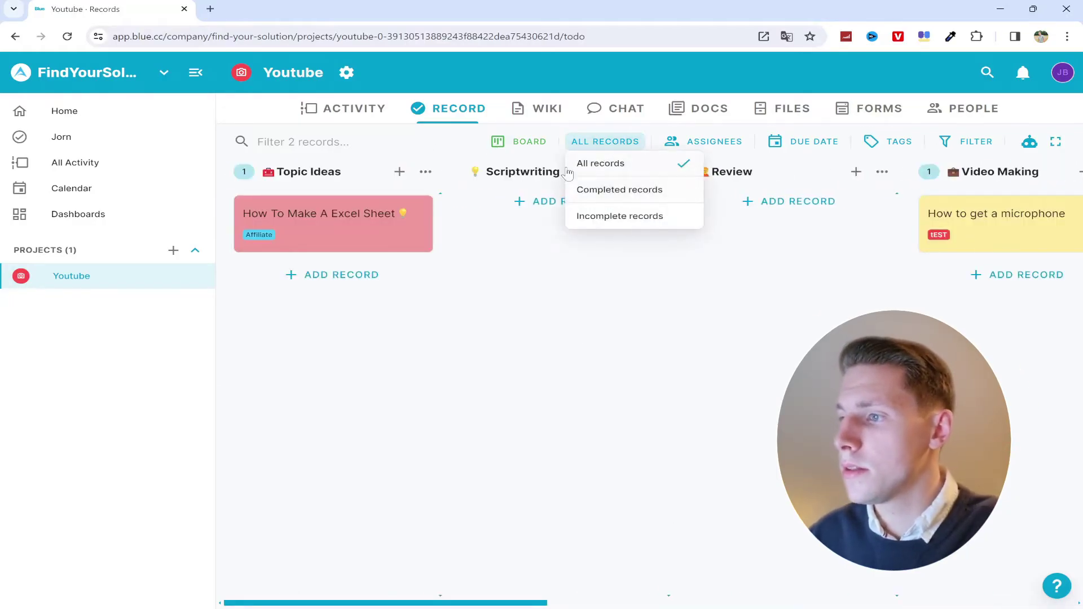
Try the assignee filter and the due date filter, picking the 27th
{"action": "left_click", "coordinate": [685, 145]}
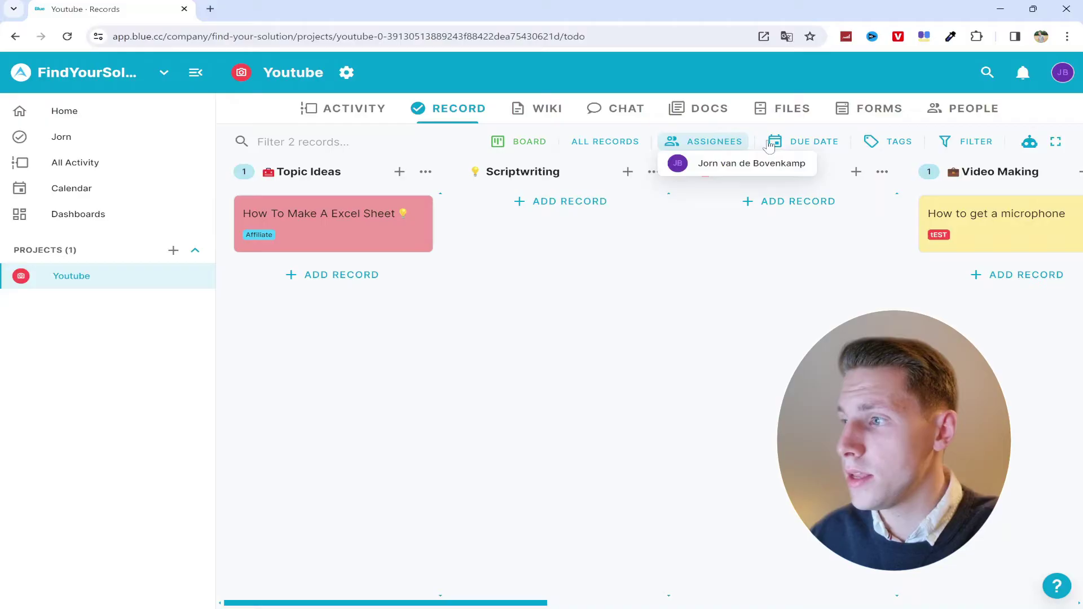
{"action": "left_click", "coordinate": [804, 147]}
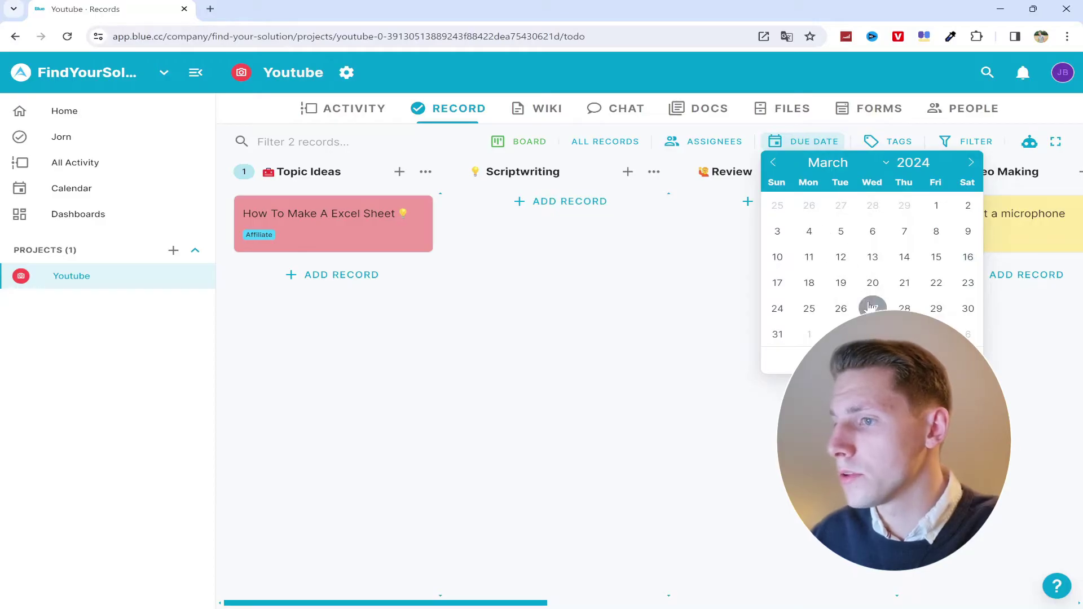
{"action": "left_click", "coordinate": [872, 307]}
{"action": "left_click", "coordinate": [613, 317]}
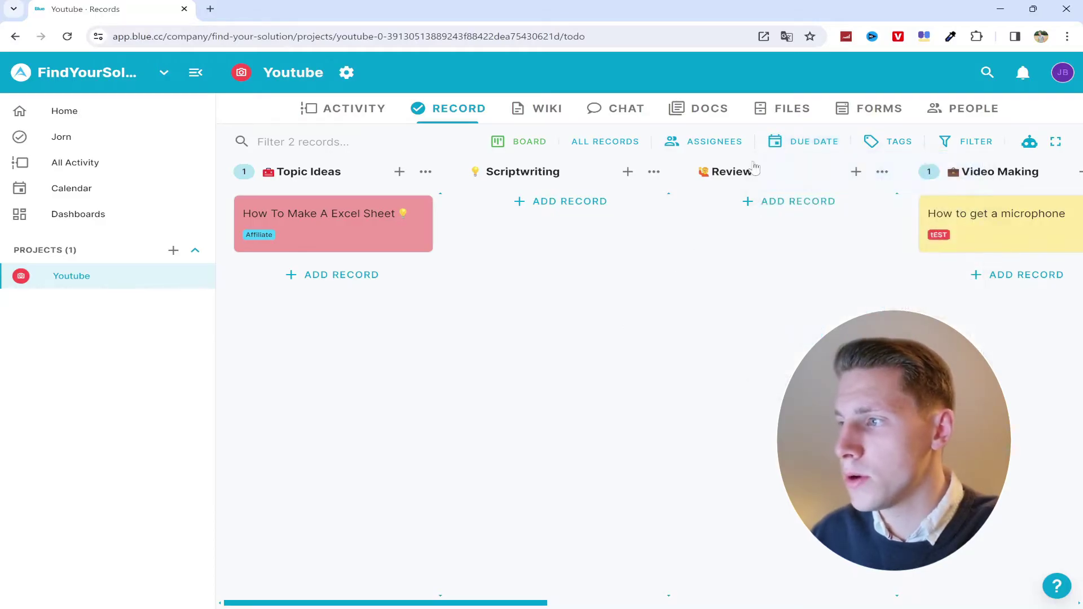
Filter the board to records tagged tEST and Affiliate
{"action": "left_click", "coordinate": [891, 142]}
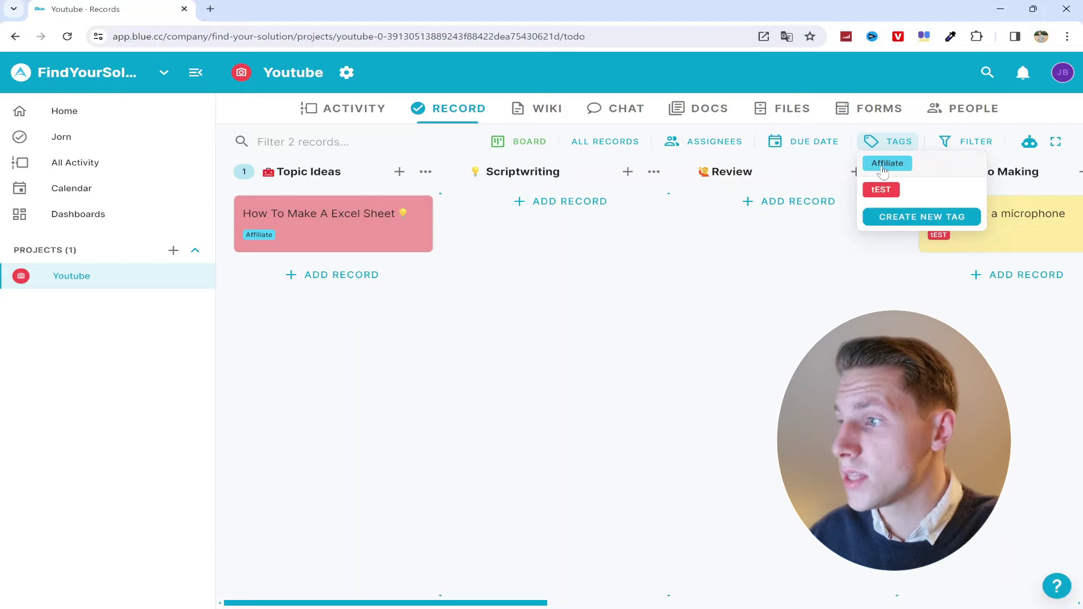
{"action": "left_click", "coordinate": [882, 191]}
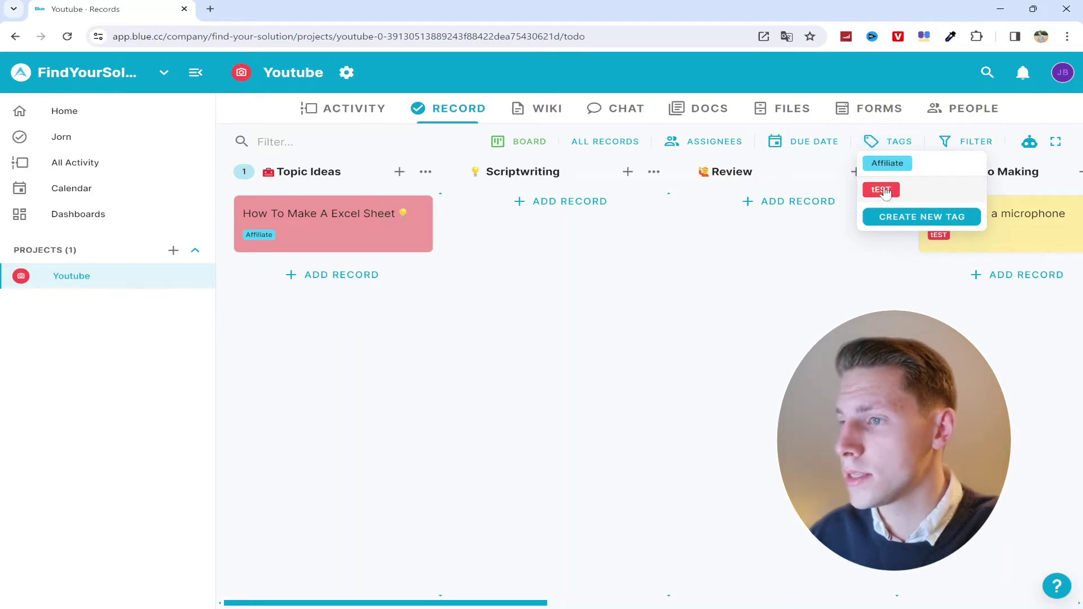
{"action": "left_click", "coordinate": [886, 190]}
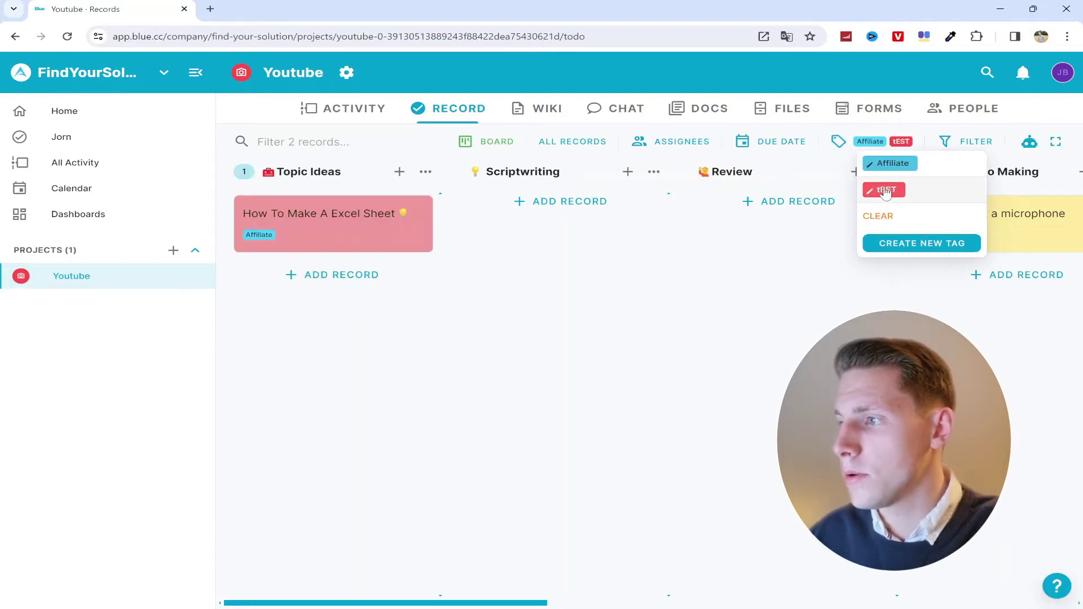
{"action": "left_click", "coordinate": [570, 376]}
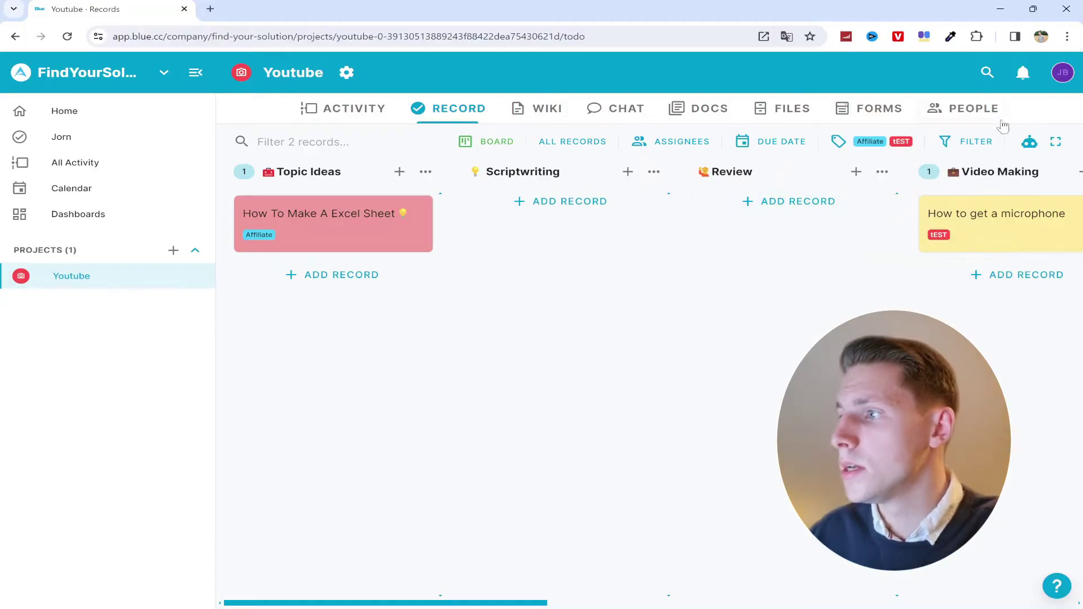
Open the advanced filter settings and close them without adding a field
{"action": "left_click", "coordinate": [971, 141]}
{"action": "left_click", "coordinate": [569, 214]}
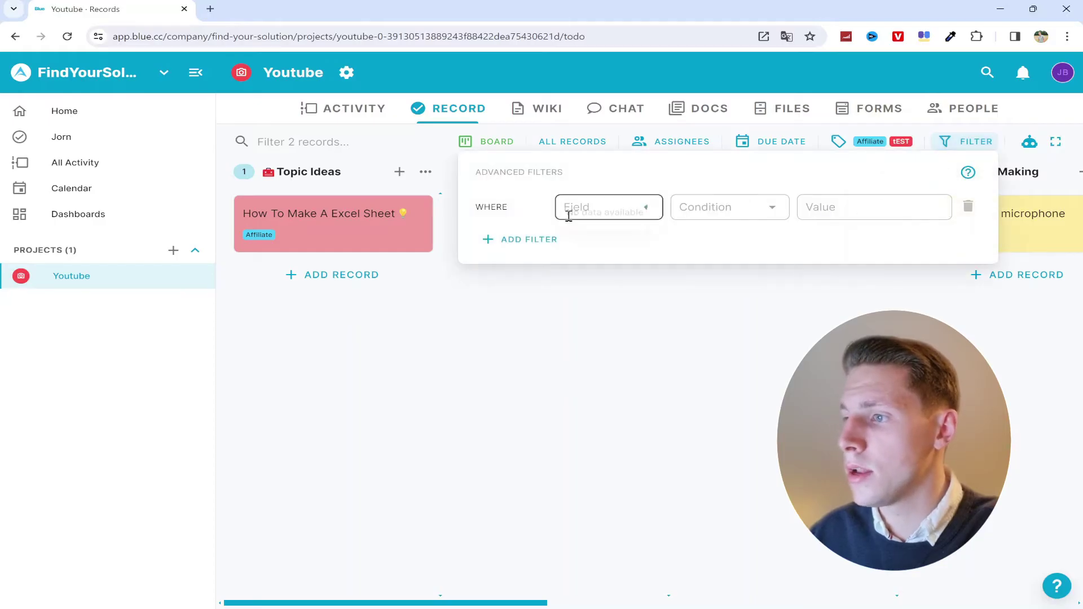
{"action": "left_click", "coordinate": [753, 225]}
{"action": "left_click", "coordinate": [661, 341]}
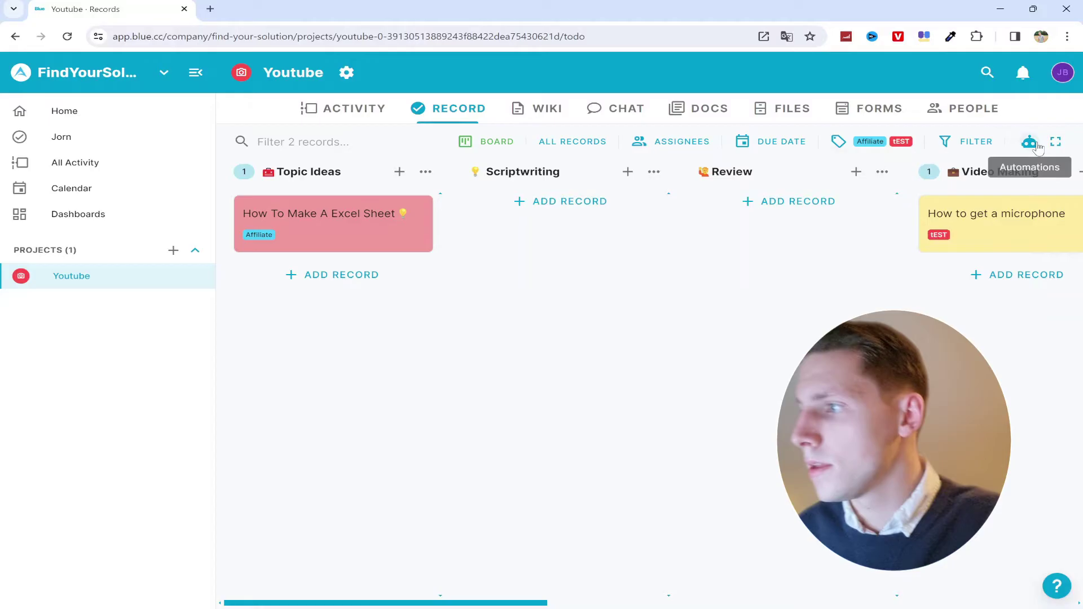
{"action": "left_click", "coordinate": [1031, 143]}
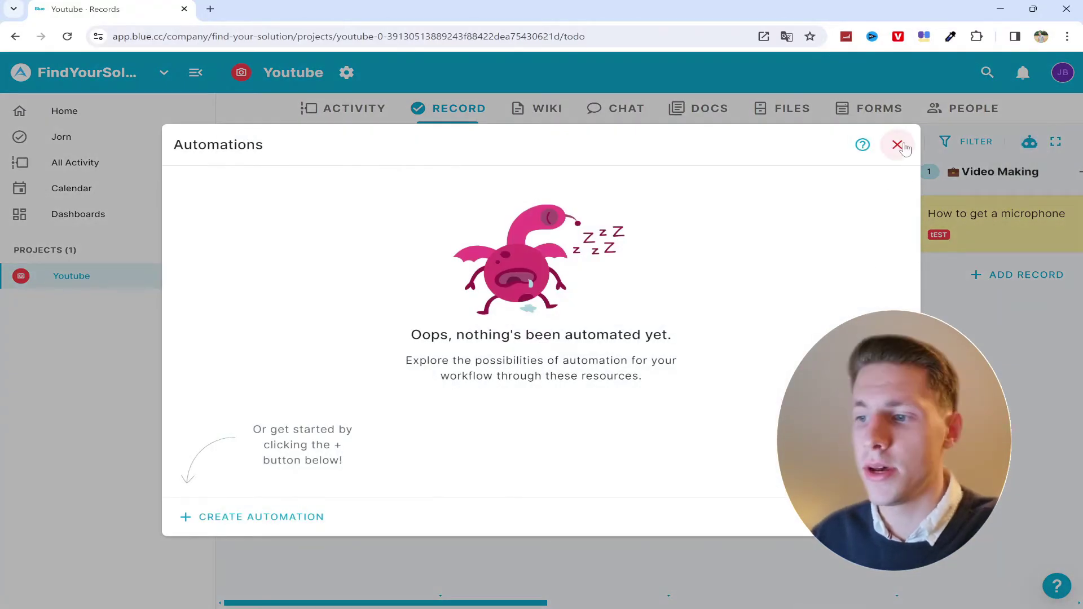
{"action": "left_click", "coordinate": [237, 516]}
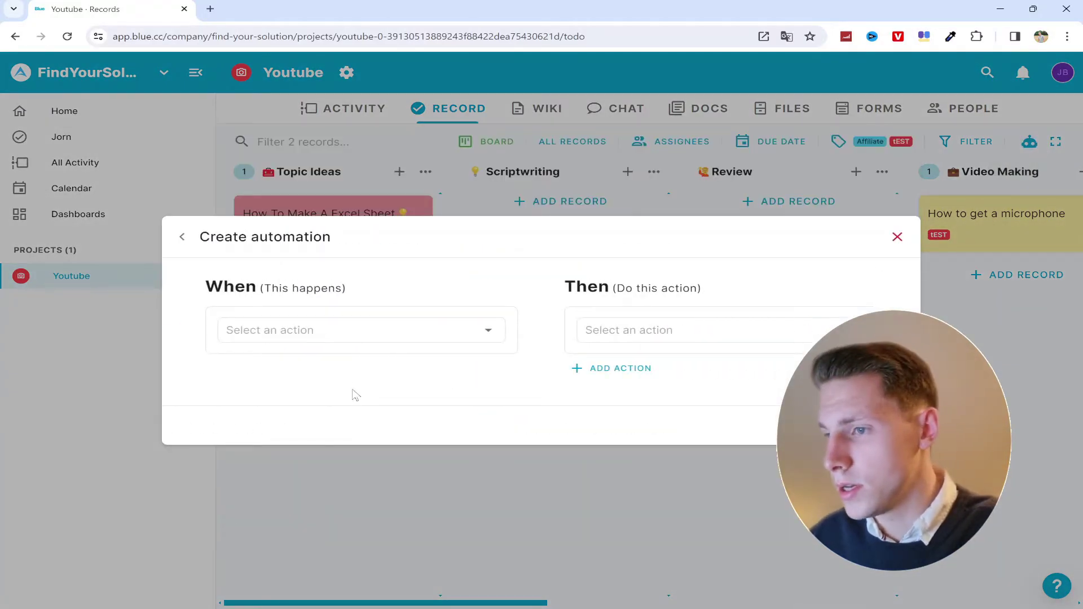
{"action": "left_click", "coordinate": [304, 333]}
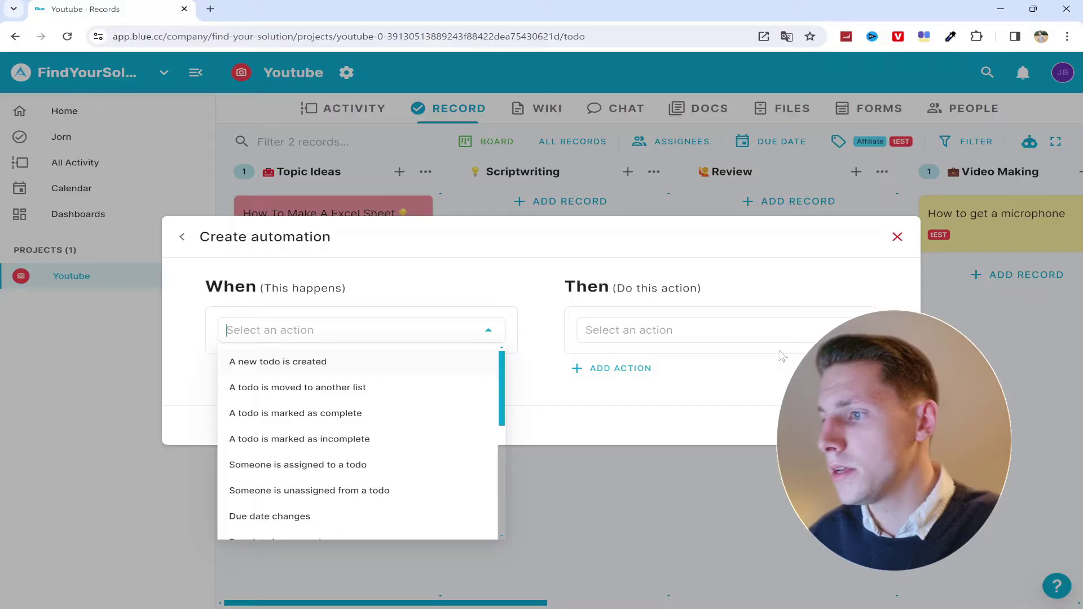
{"action": "left_click", "coordinate": [743, 325]}
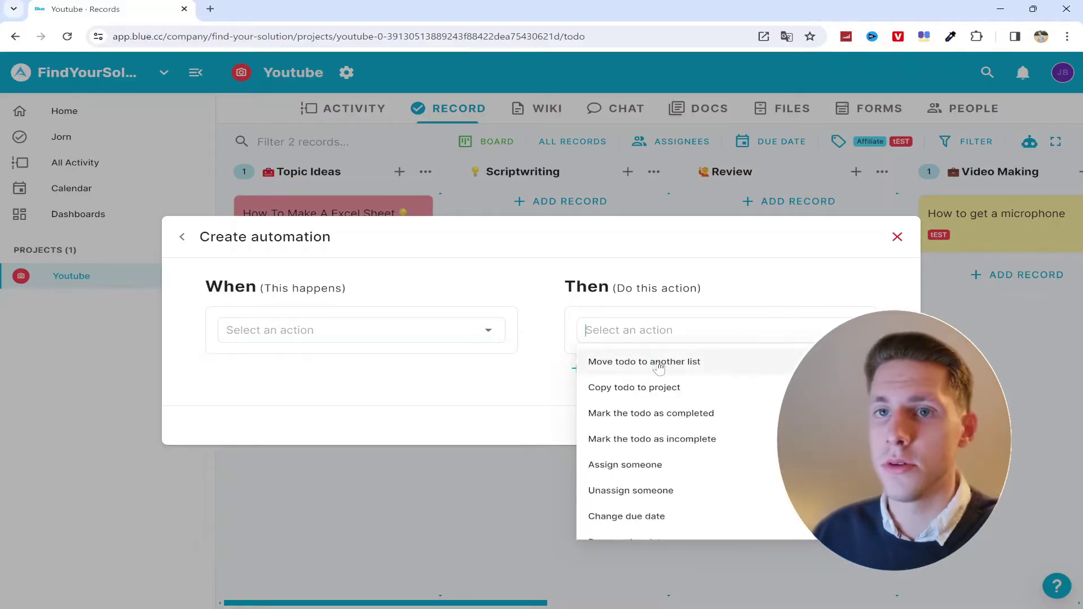
{"action": "left_click", "coordinate": [319, 322]}
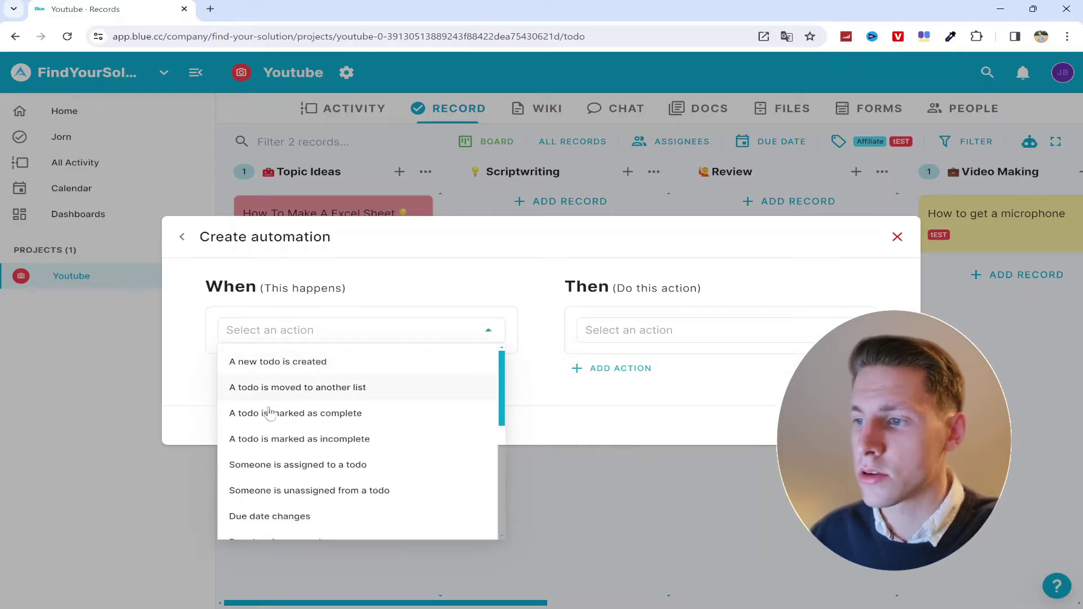
{"action": "left_click", "coordinate": [607, 328]}
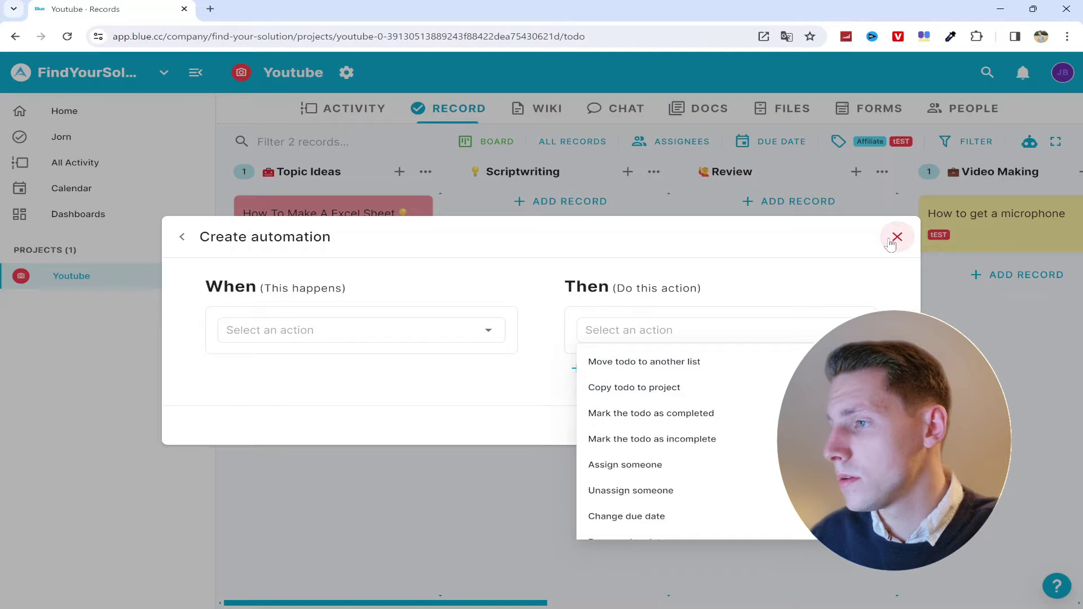
{"action": "left_click", "coordinate": [897, 237]}
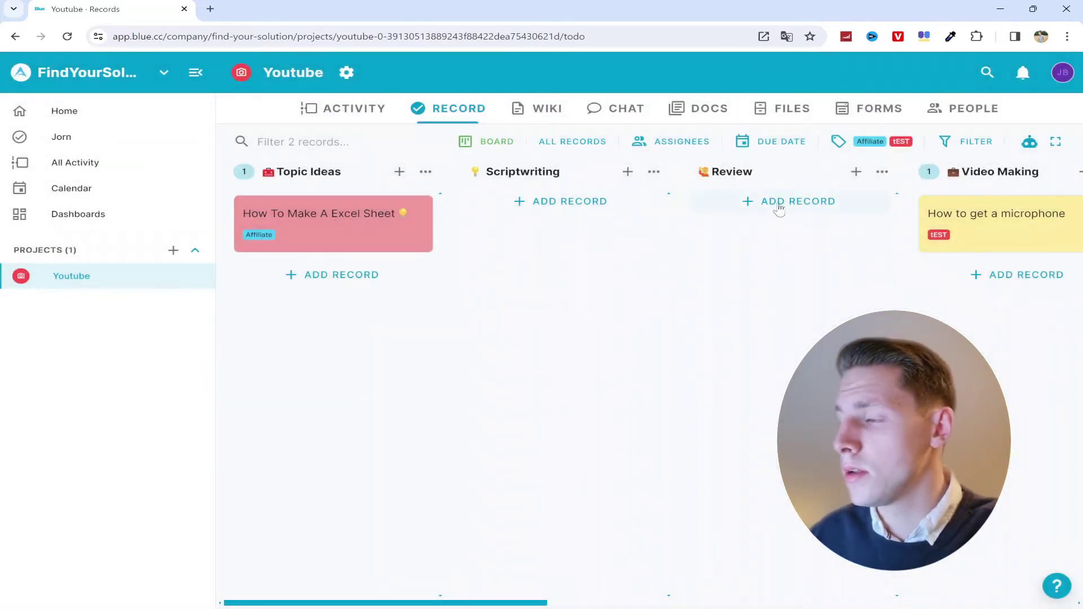
On the WIKI tab, type two placeholder lines, then select all and delete everything
{"action": "left_click", "coordinate": [536, 113]}
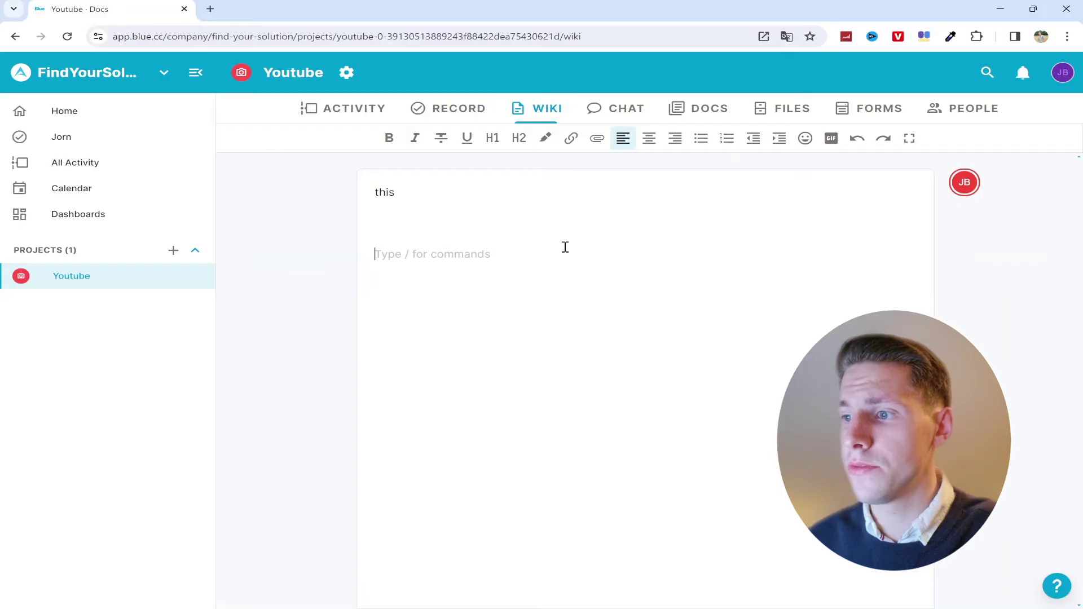
{"action": "key", "text": "BackSpace"}
{"action": "key", "text": "BackSpace"}
{"action": "key", "text": "BackSpace"}
{"action": "key", "text": "BackSpace"}
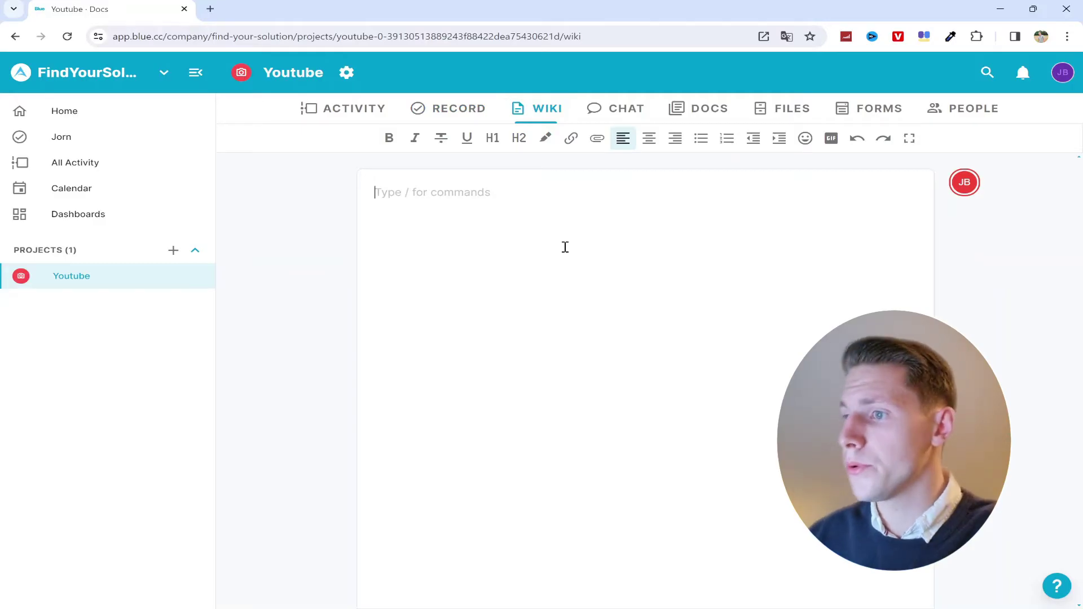
{"action": "type", "text": "sdhjskjdhf"}
{"action": "key", "text": "Return"}
{"action": "type", "text": "sdfhjdsf"}
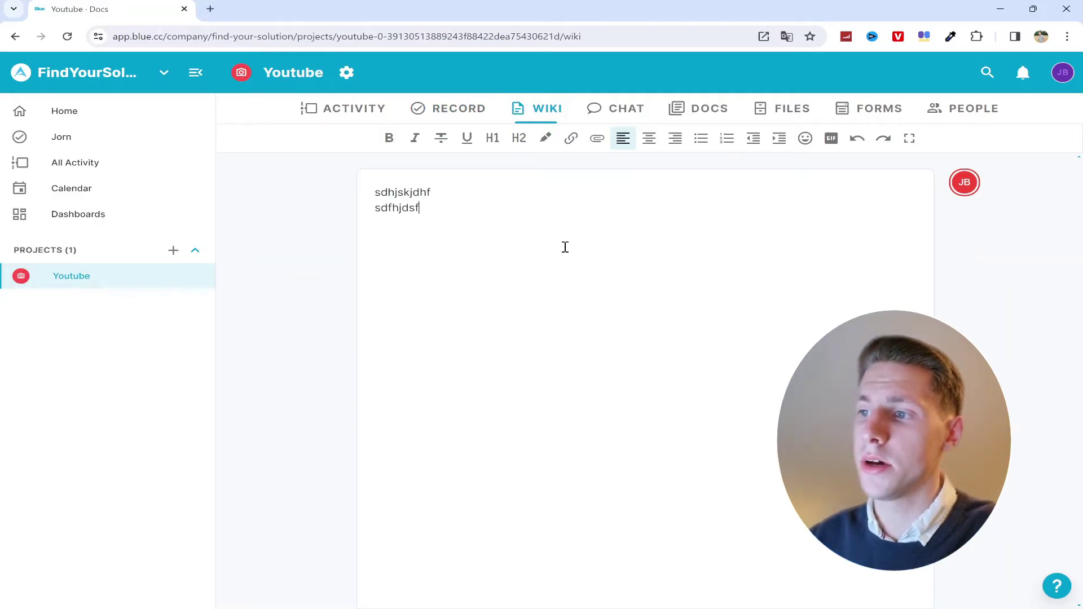
{"action": "key", "text": "Return"}
{"action": "key", "text": "ctrl+a"}
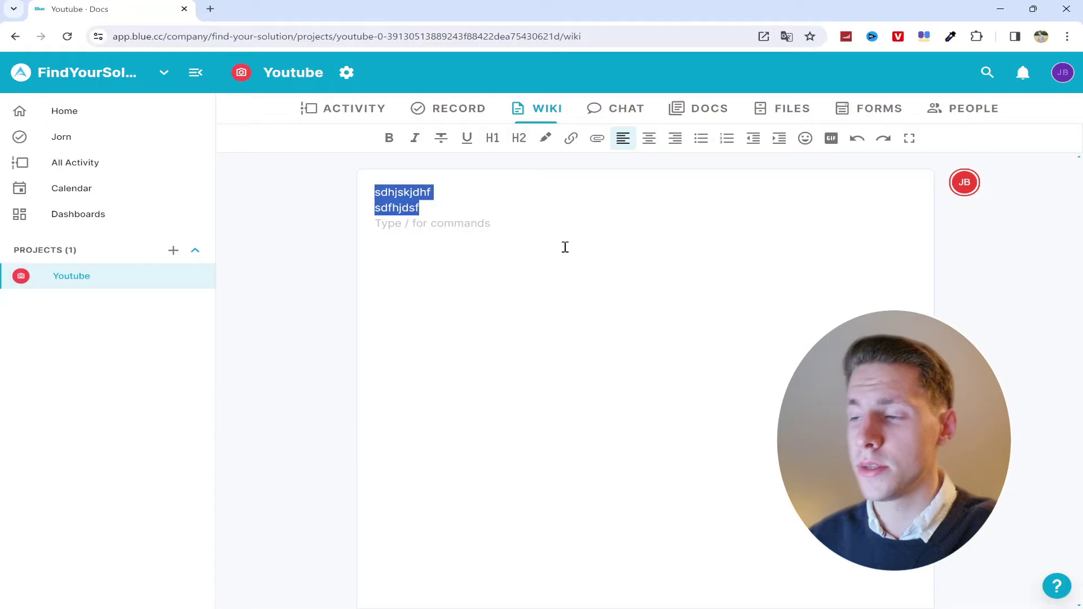
{"action": "key", "text": "BackSpace"}
Create a 'Hello' project chat, send 'FSJKJFKSLD' in it, then switch to Docs
{"action": "left_click", "coordinate": [641, 110]}
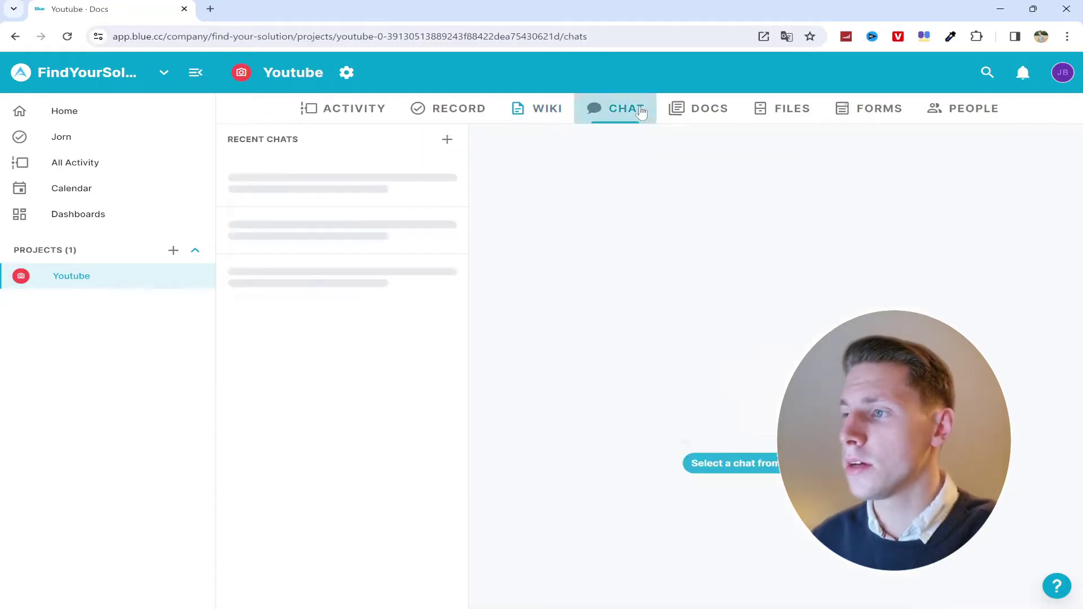
{"action": "left_click", "coordinate": [339, 173]}
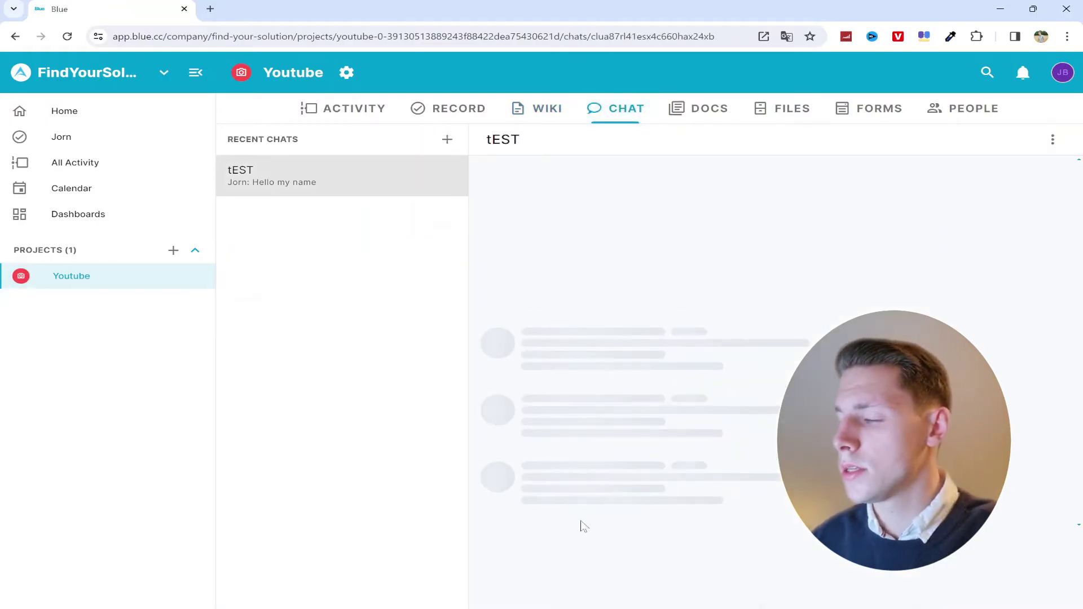
{"action": "left_click", "coordinate": [452, 141]}
{"action": "type", "text": "Hell"}
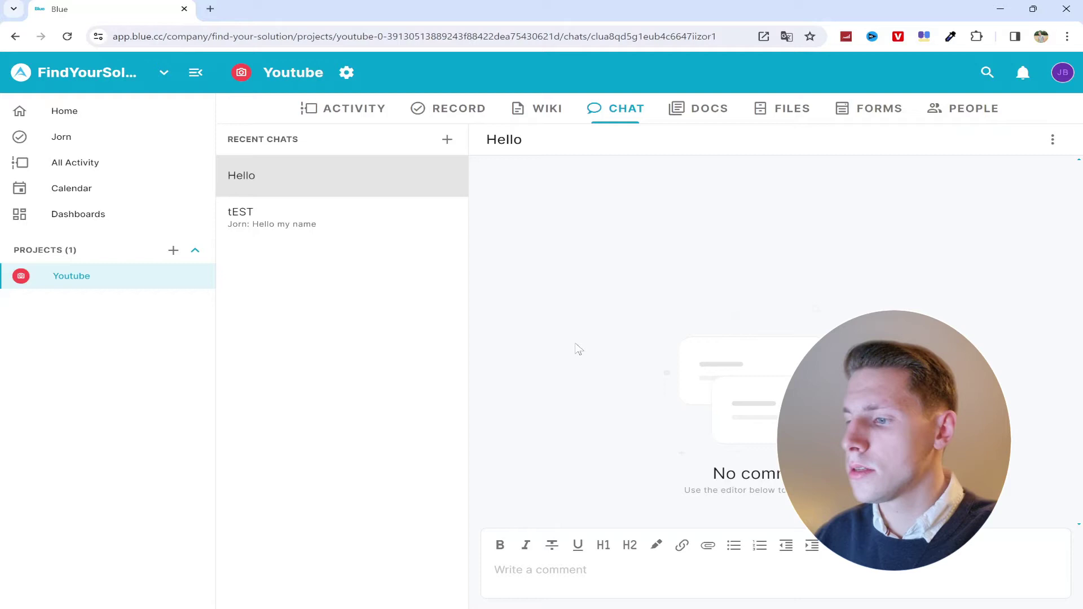
{"action": "type", "text": "FSJKJFKSLD"}
{"action": "key", "text": "Return"}
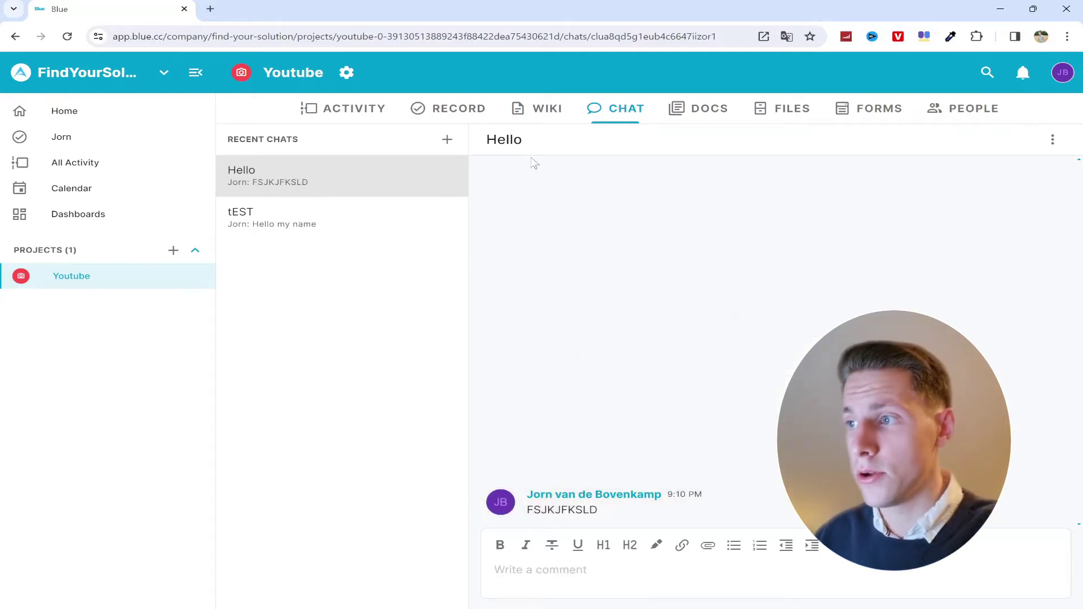
{"action": "left_click", "coordinate": [695, 119]}
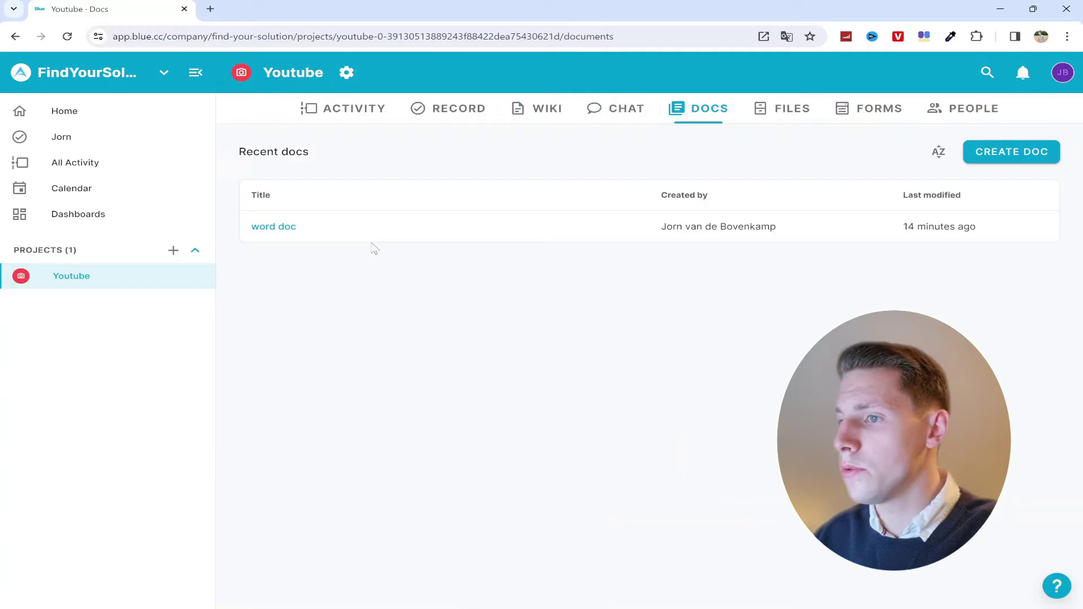
Browse the Youtube project's word doc, wiki, docs list and empty Files, ending on its Forms list
{"action": "left_click", "coordinate": [384, 226]}
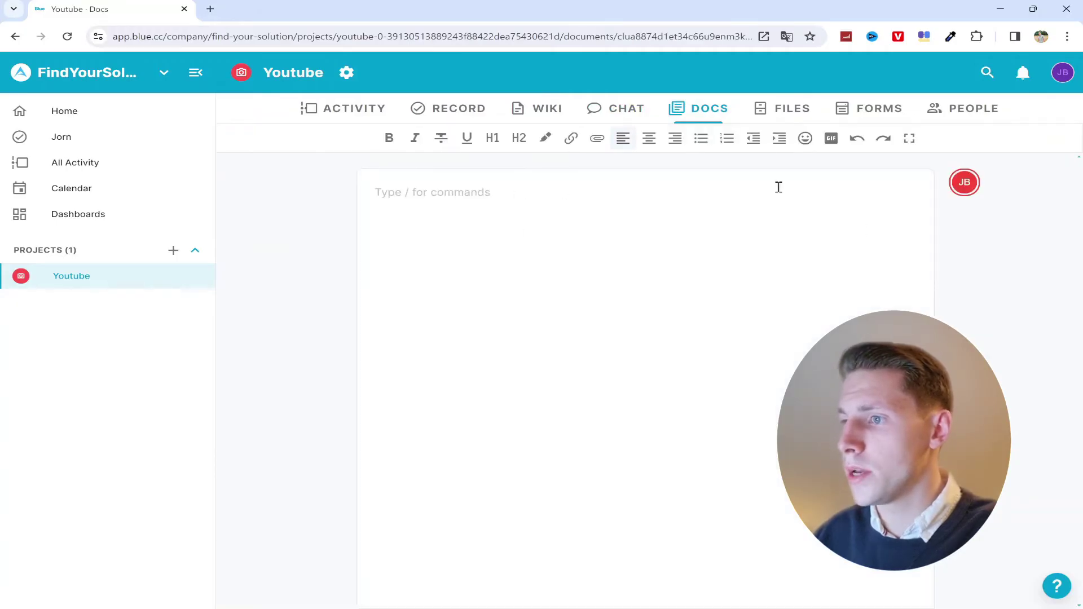
{"action": "left_click", "coordinate": [699, 109]}
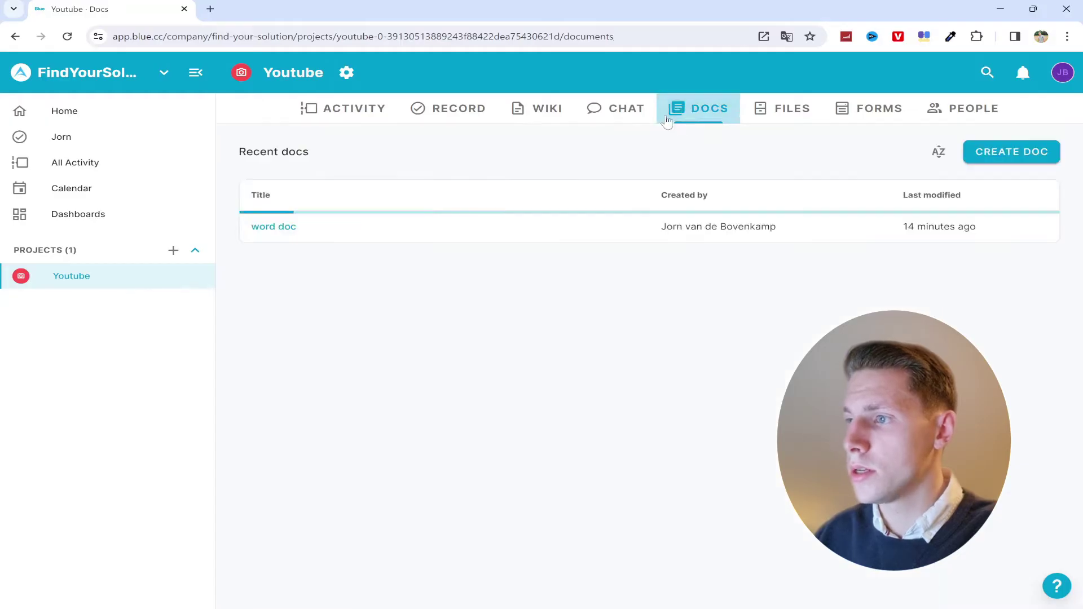
{"action": "left_click", "coordinate": [550, 113]}
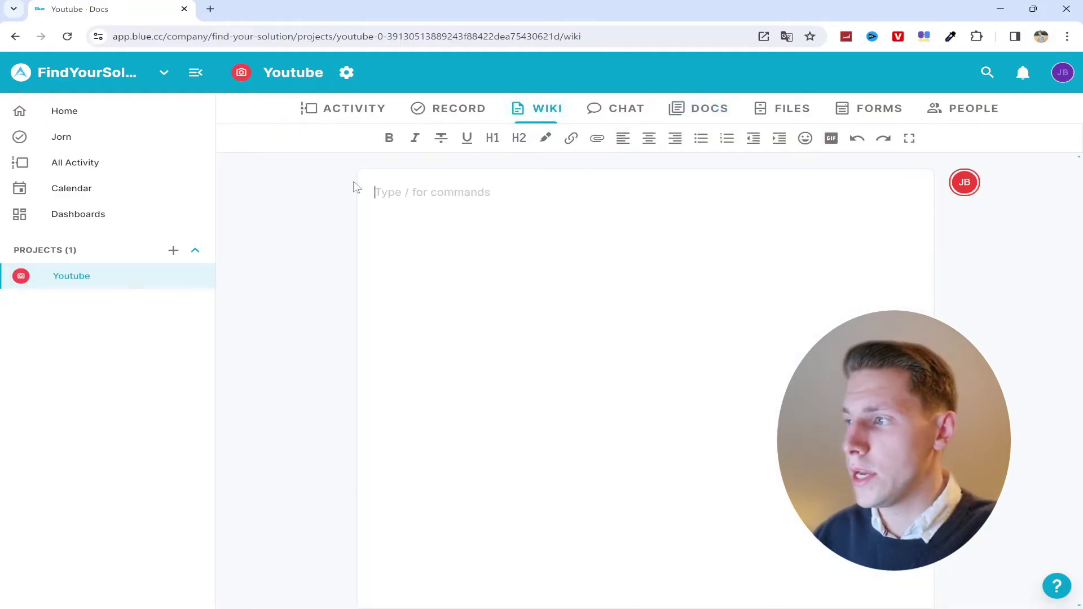
{"action": "left_click", "coordinate": [707, 116]}
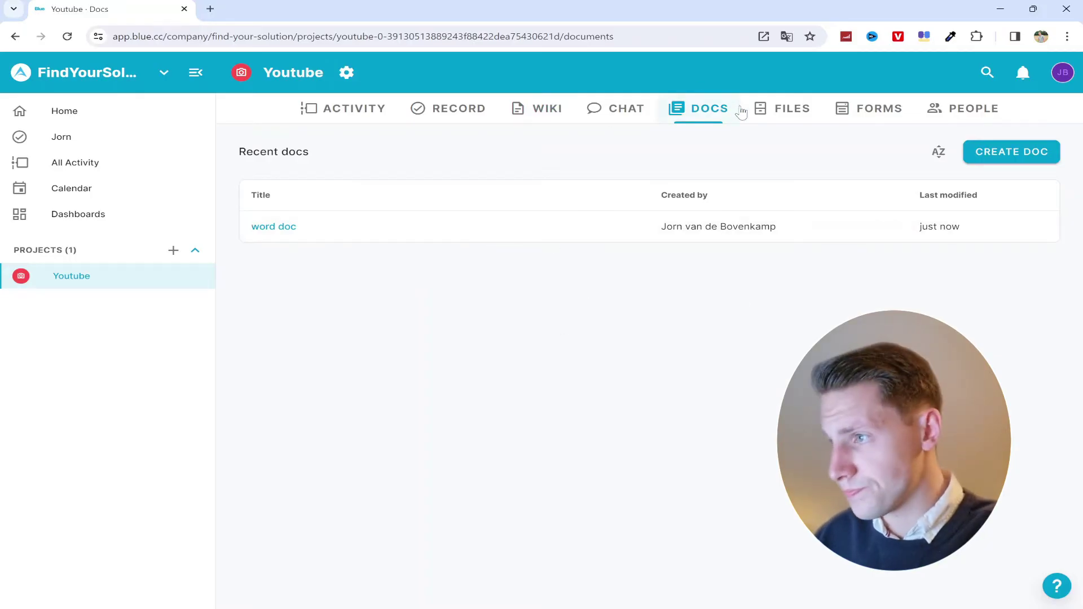
{"action": "left_click", "coordinate": [773, 113]}
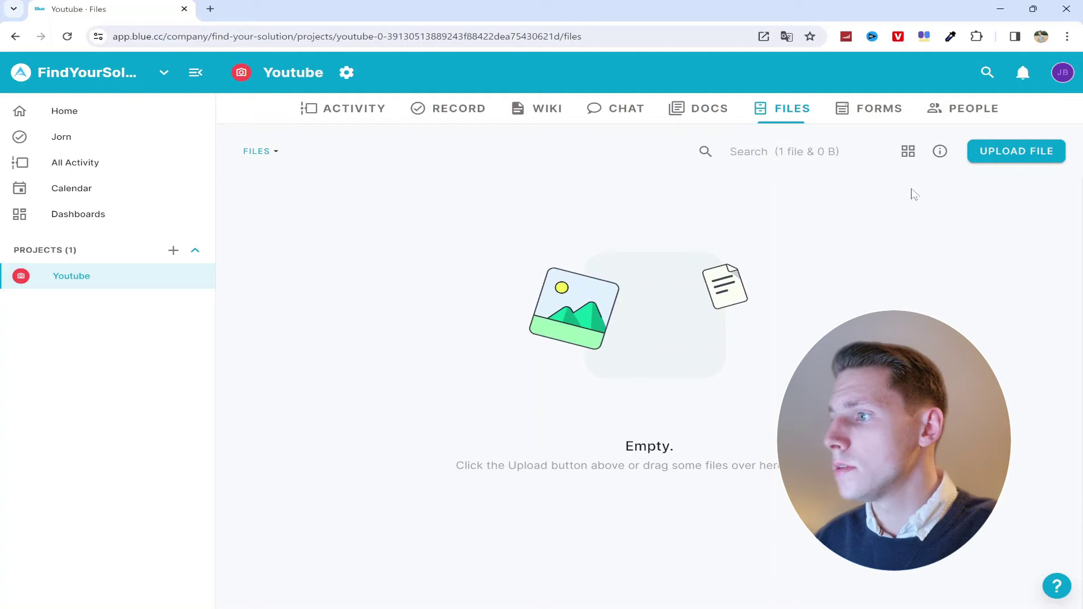
{"action": "left_click", "coordinate": [857, 102]}
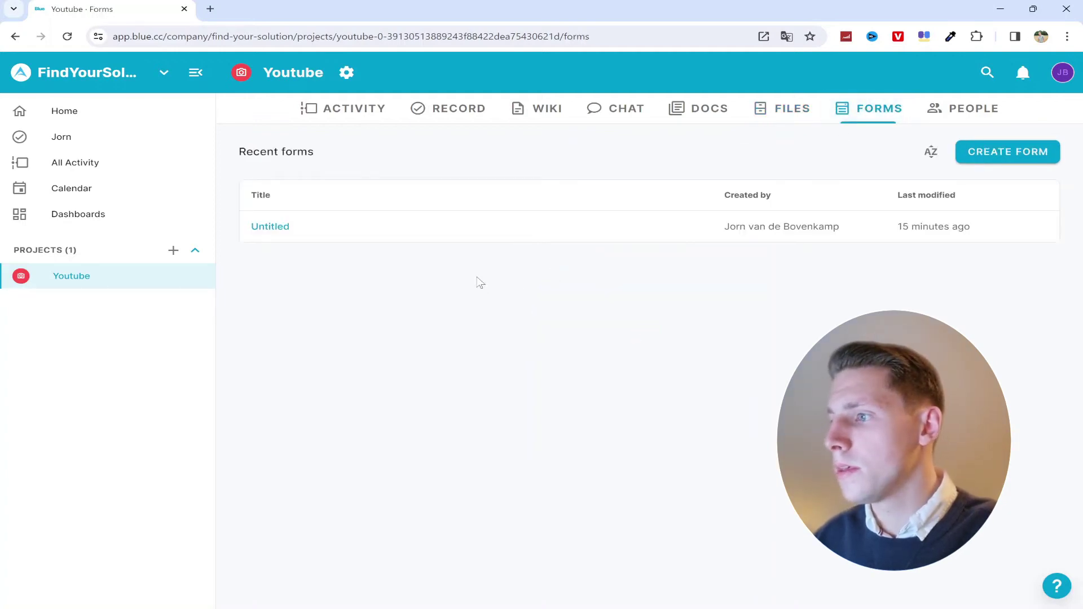
Create a new form with a Title field asking 'How do you spend your time on real estaet'
{"action": "left_click", "coordinate": [998, 152]}
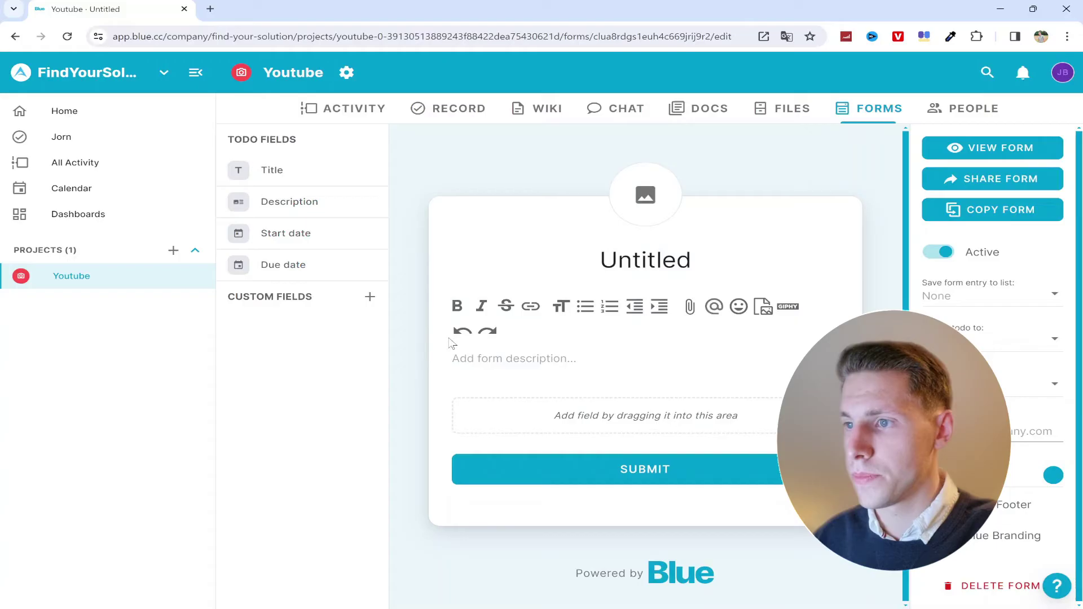
{"action": "mouse_move", "coordinate": [261, 168]}
{"action": "left_mouse_down"}
{"action": "mouse_move", "coordinate": [581, 388]}
{"action": "mouse_move", "coordinate": [612, 443]}
{"action": "mouse_move", "coordinate": [590, 493]}
{"action": "left_mouse_up"}
{"action": "mouse_move", "coordinate": [566, 421]}
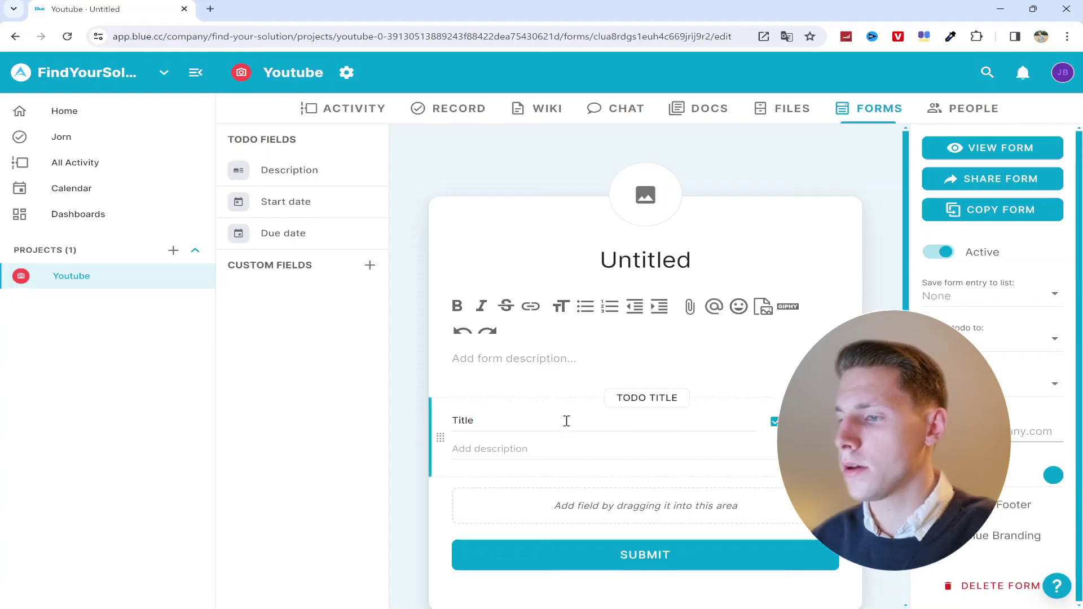
{"action": "key", "text": "ctrl+a"}
{"action": "type", "text": "How do "}
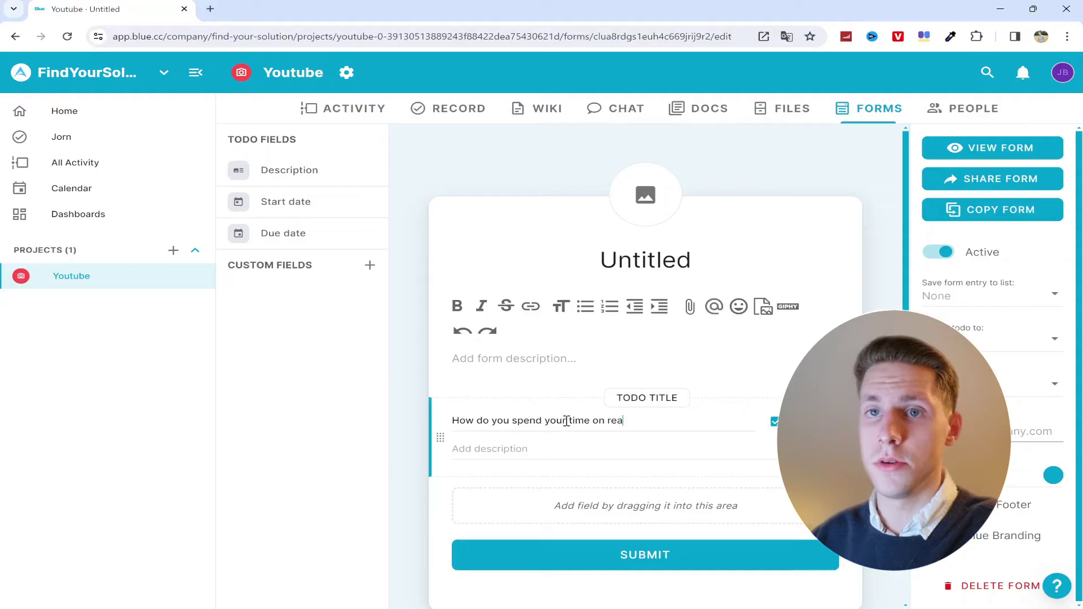
{"action": "type", "text": "aet"}
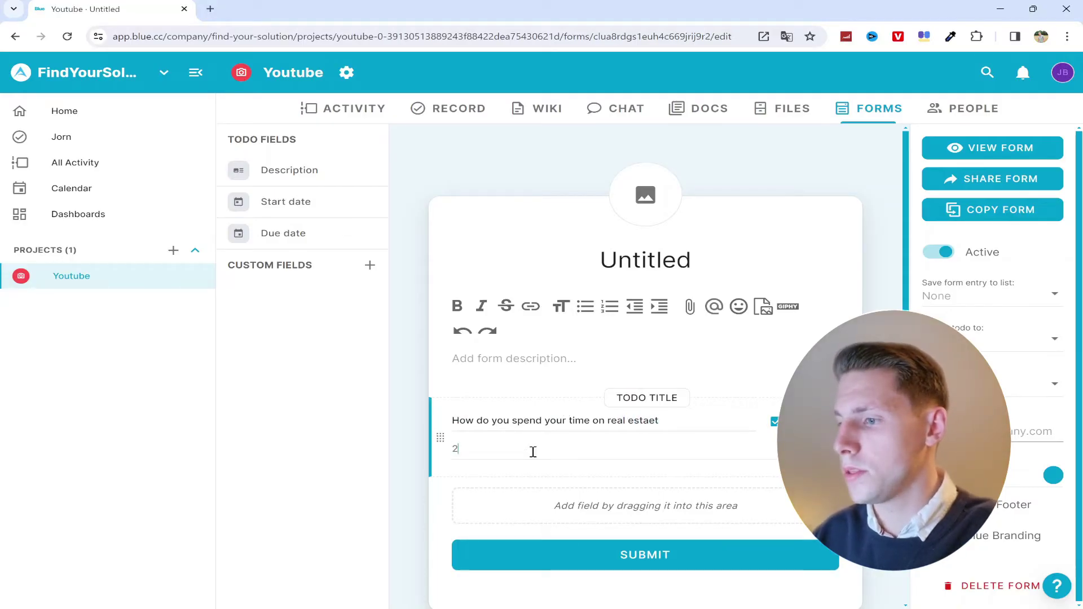
{"action": "type", "text": "hours 2"}
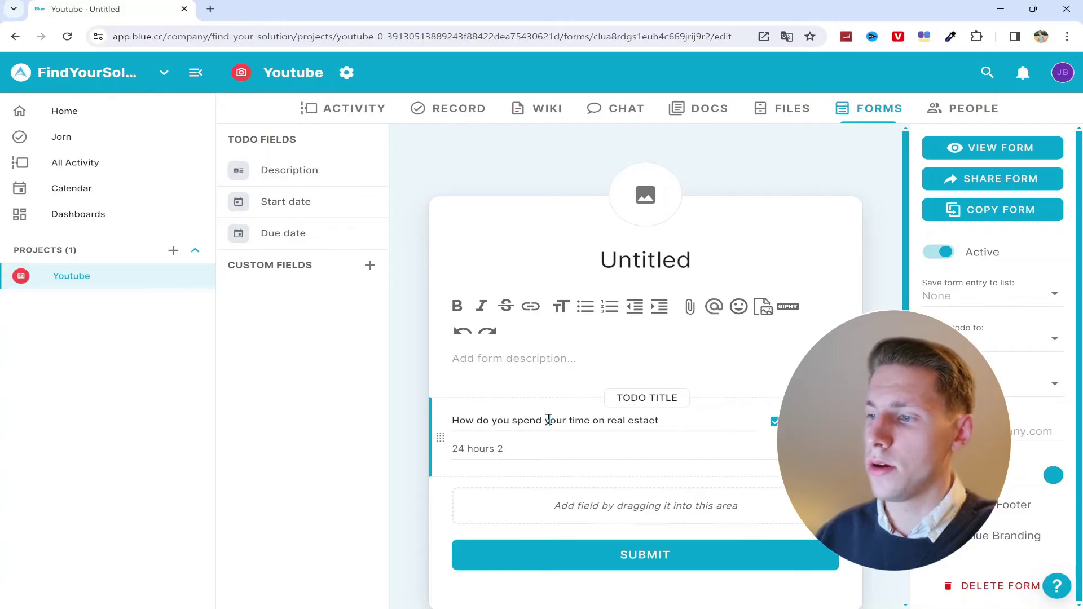
Select 'you' in the question and erase the form's description text
{"action": "double_click", "coordinate": [506, 420]}
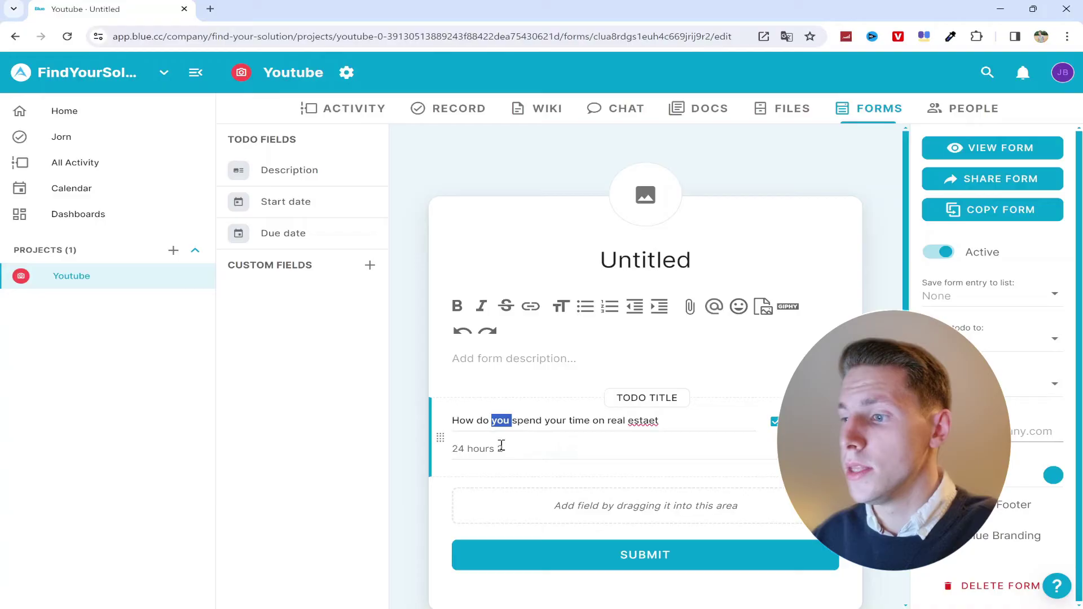
{"action": "left_click", "coordinate": [533, 454]}
{"action": "triple_click", "coordinate": [534, 456]}
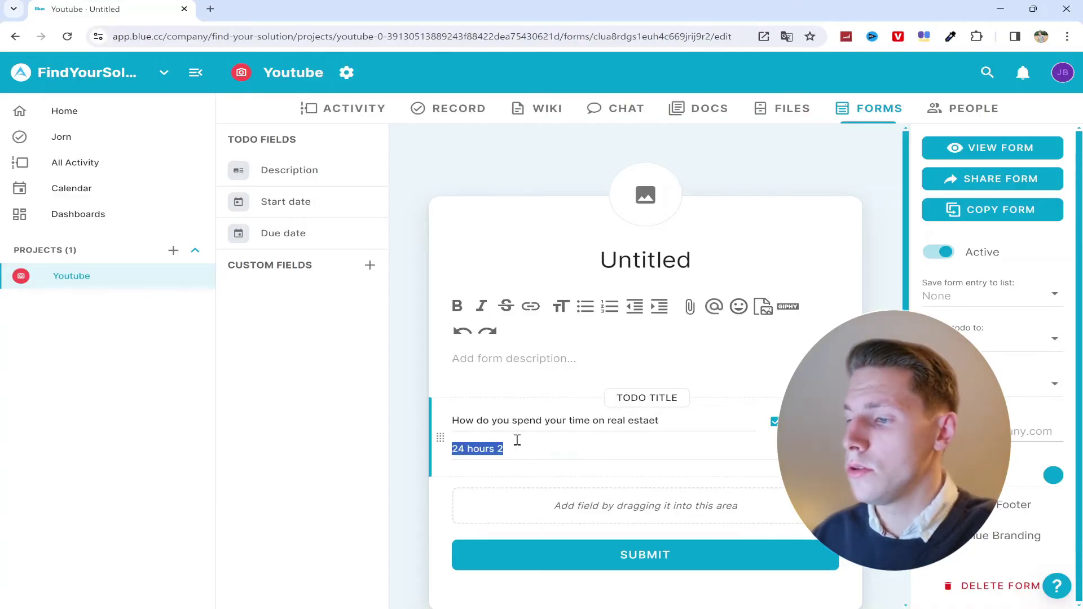
{"action": "key", "text": "BackSpace"}
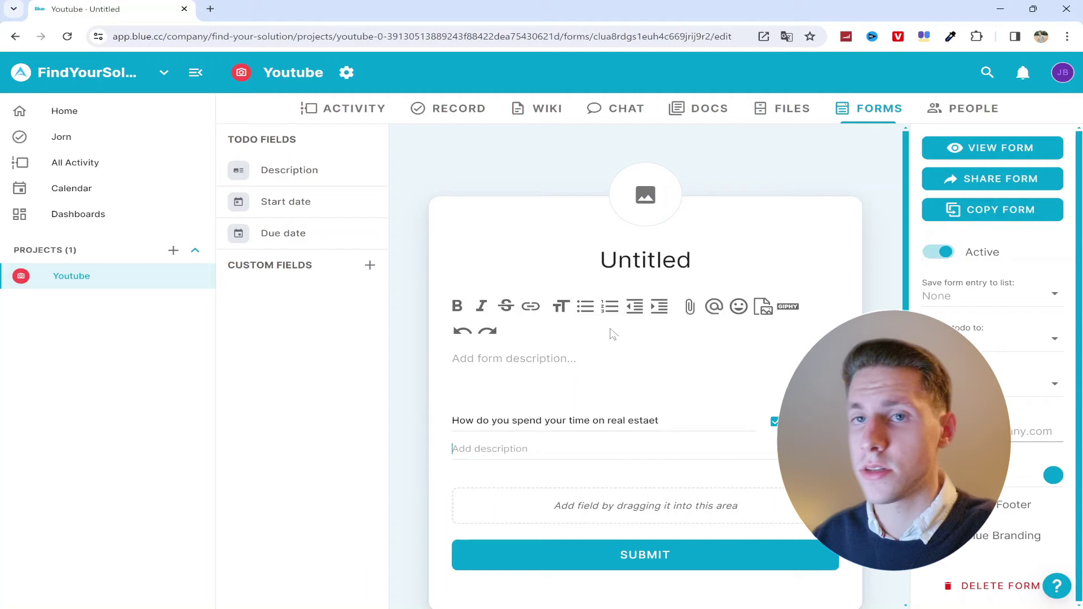
Check the project's people list and role options, then view Home and assigned work
{"action": "left_click", "coordinate": [966, 108]}
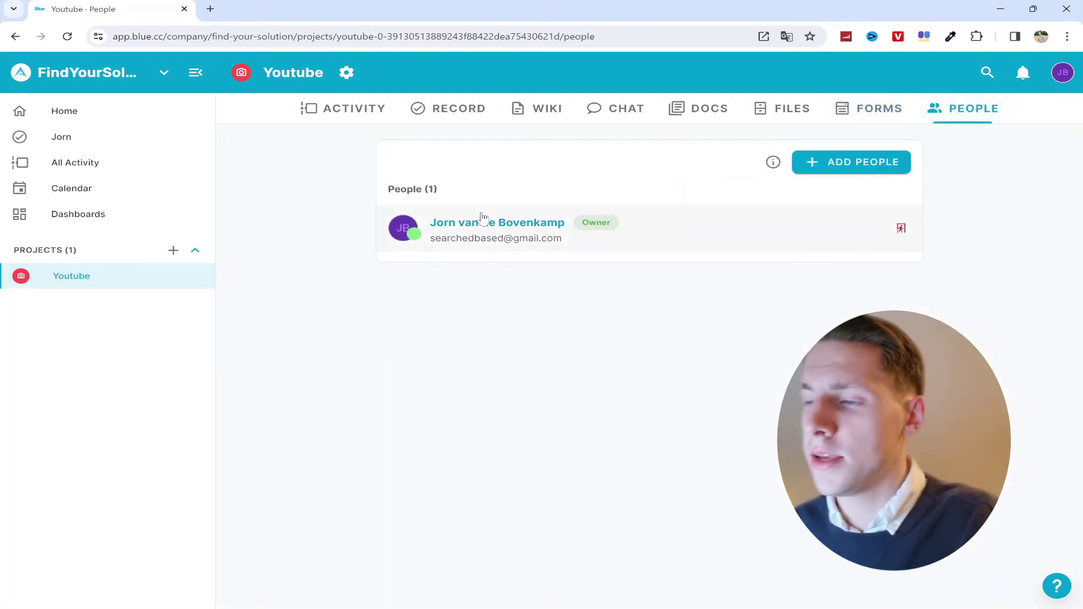
{"action": "left_click", "coordinate": [872, 171]}
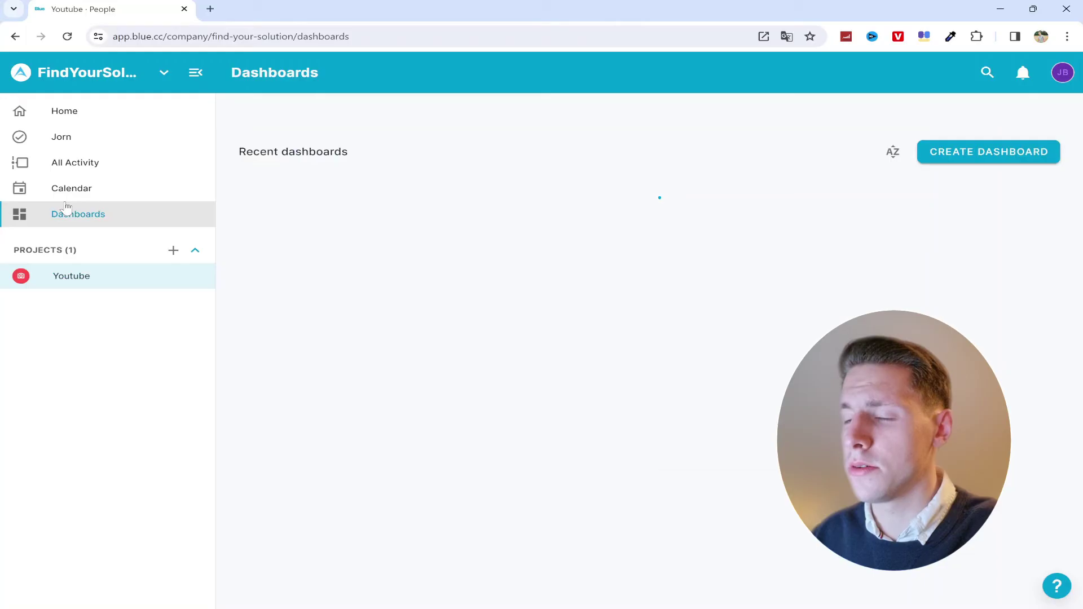
{"action": "left_click", "coordinate": [96, 116]}
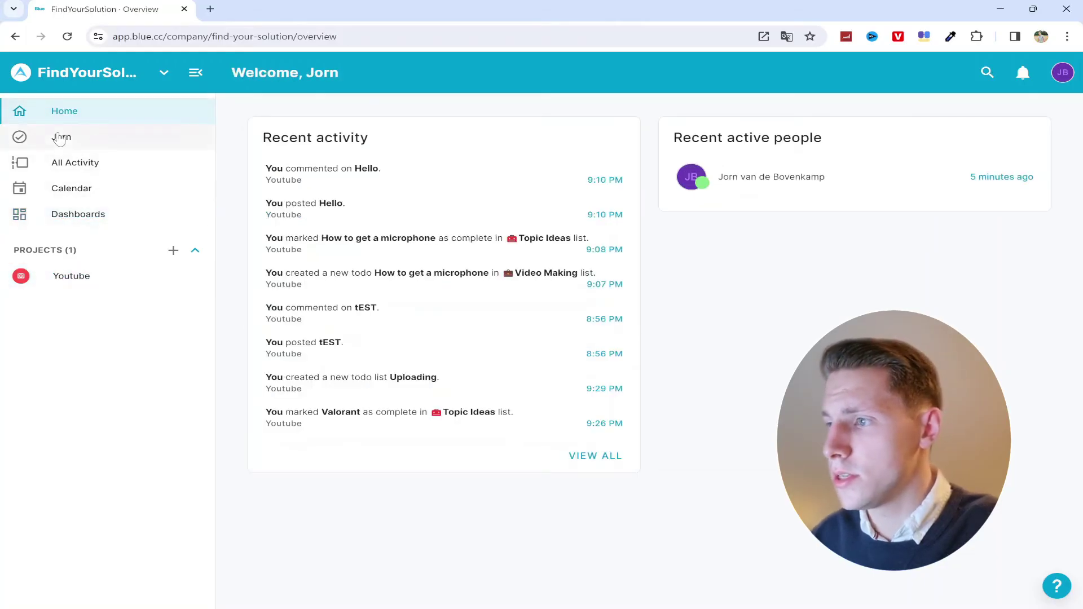
{"action": "left_click", "coordinate": [104, 146]}
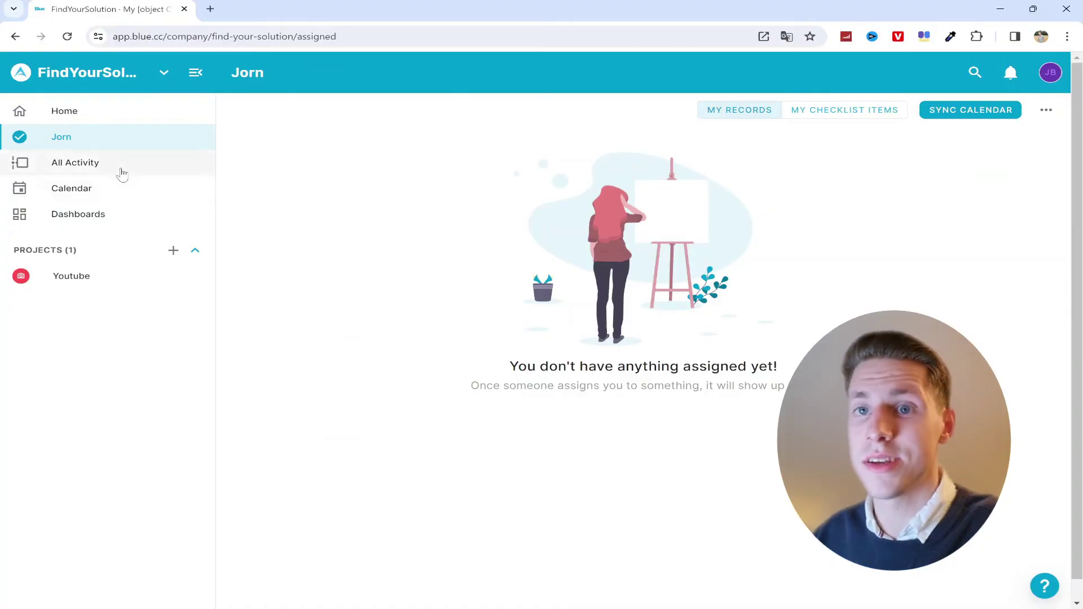
View the activity feed, calendar and dashboards, then start a new project from the Projects '+' menu
{"action": "left_click", "coordinate": [113, 166]}
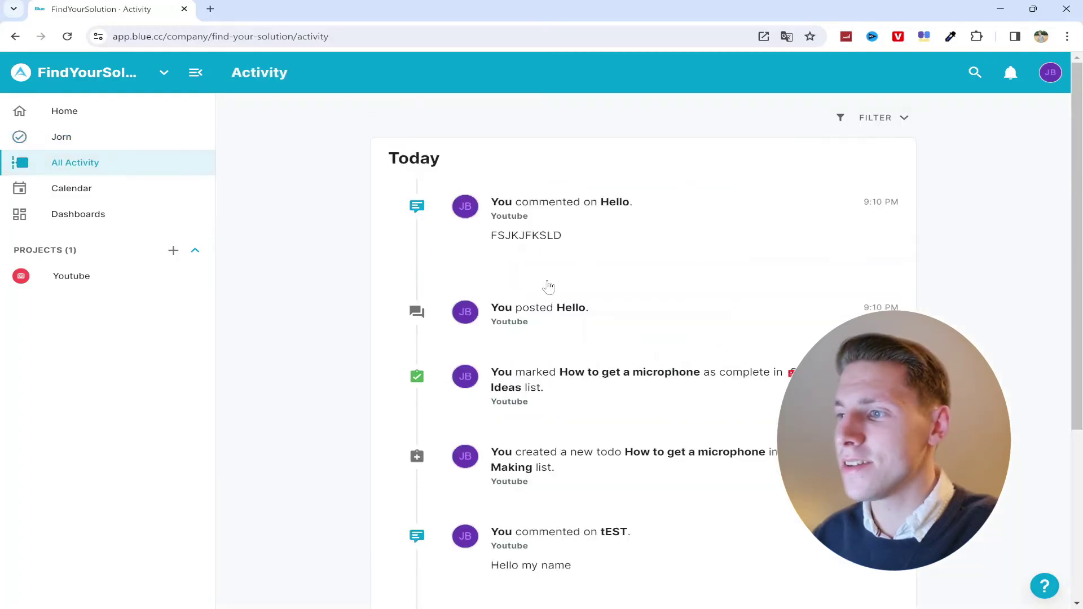
{"action": "left_click", "coordinate": [90, 195]}
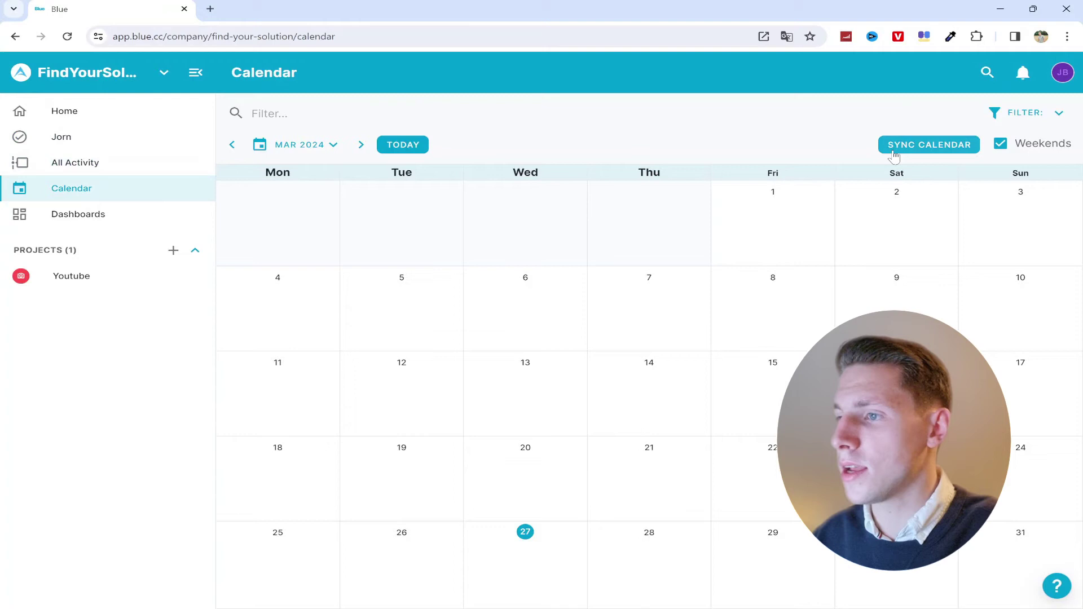
{"action": "left_click", "coordinate": [75, 225]}
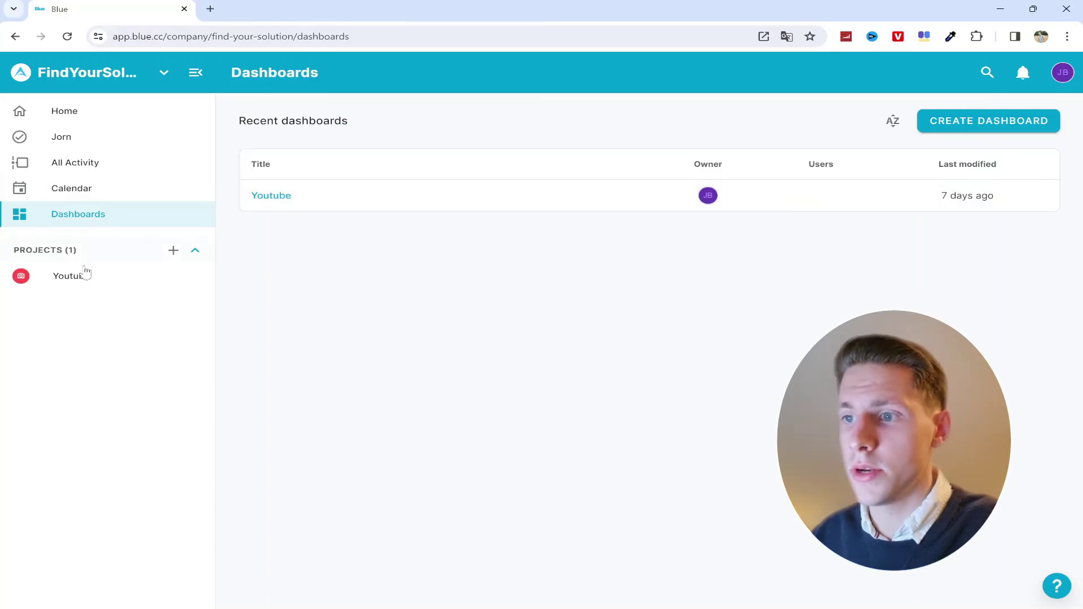
{"action": "left_click", "coordinate": [173, 250]}
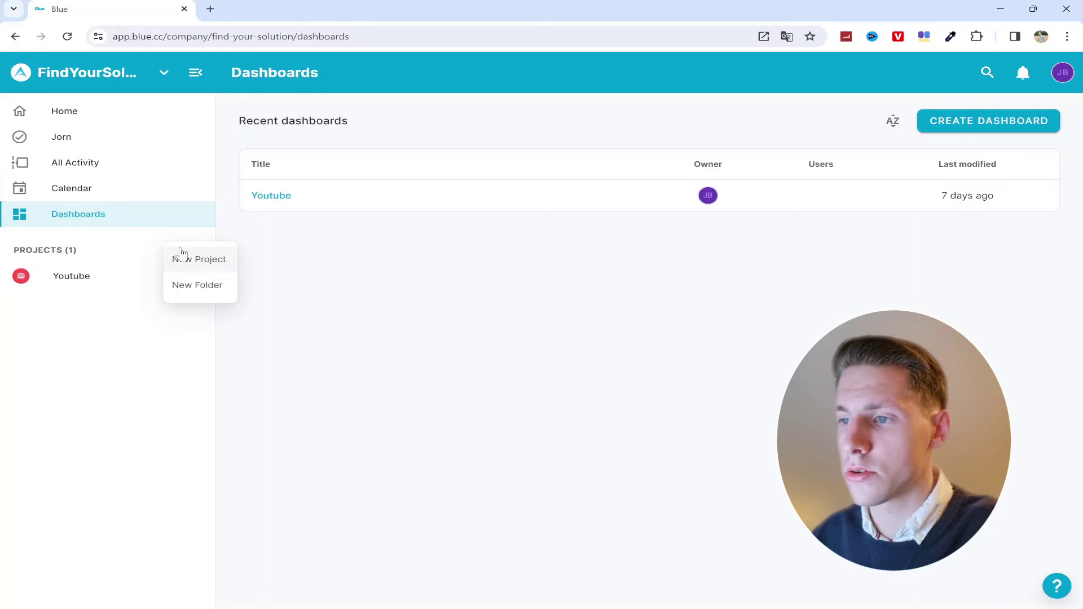
{"action": "left_click", "coordinate": [188, 263]}
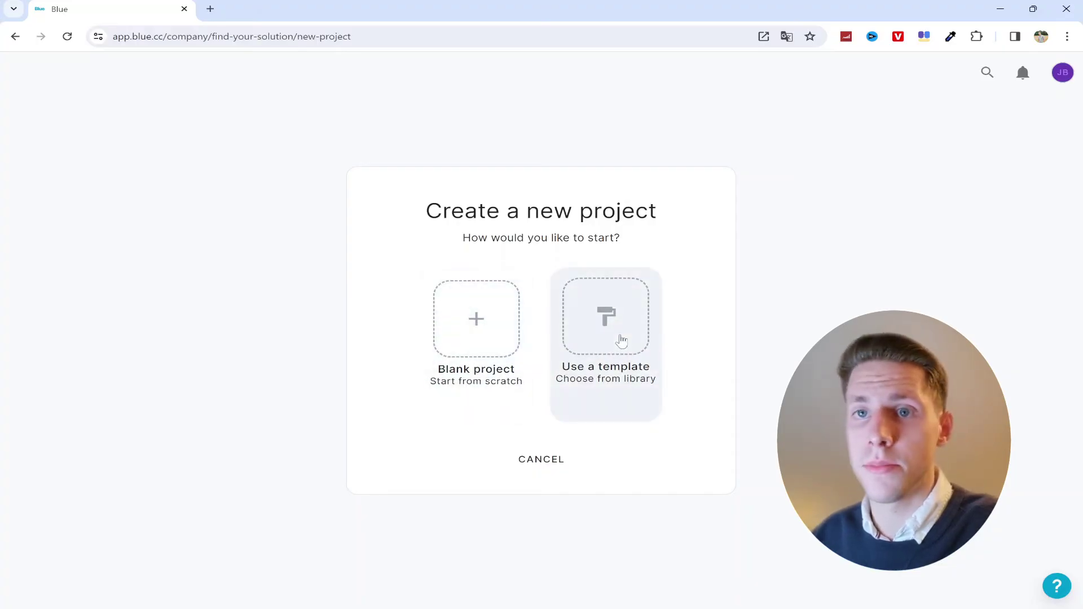
Choose to start from a template and scroll through the template library
{"action": "left_click", "coordinate": [621, 341]}
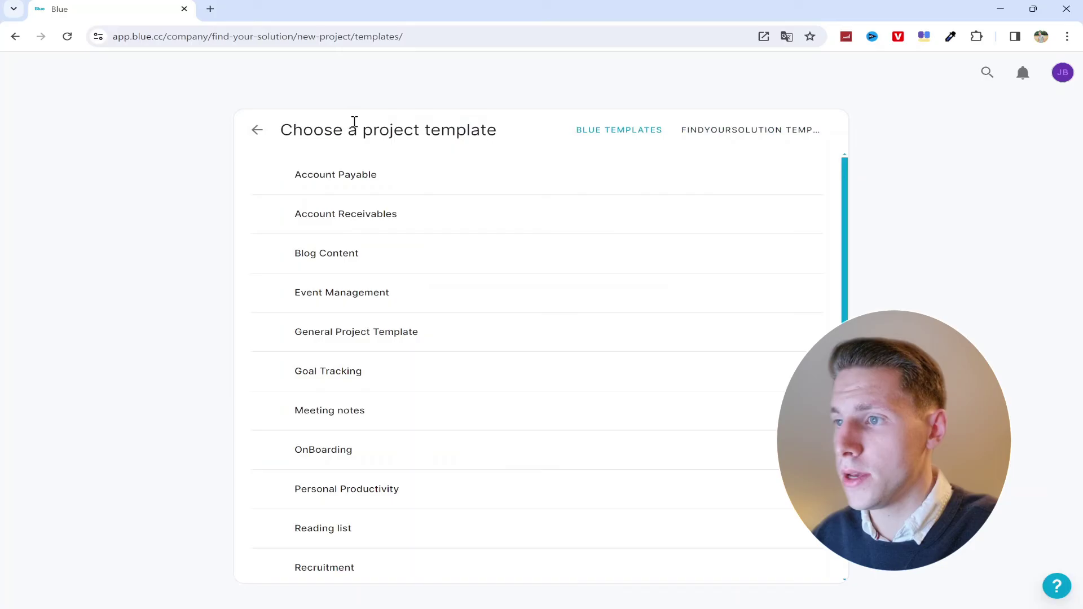
{"action": "scroll", "coordinate": [433, 300], "scroll_direction": "down", "scroll_amount": 2}
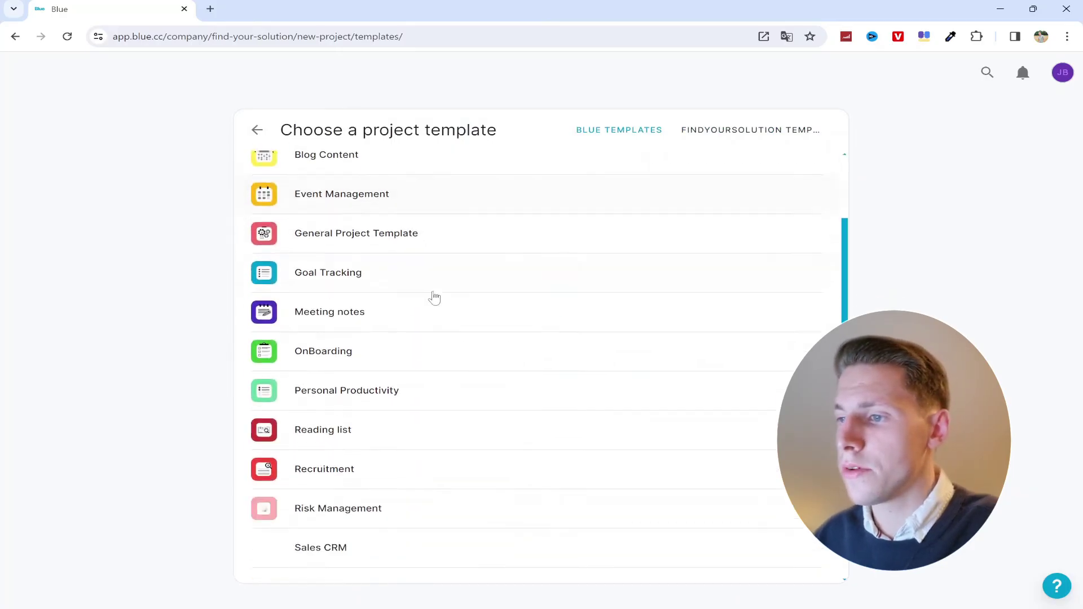
{"action": "scroll", "coordinate": [477, 573], "scroll_direction": "down", "scroll_amount": 3}
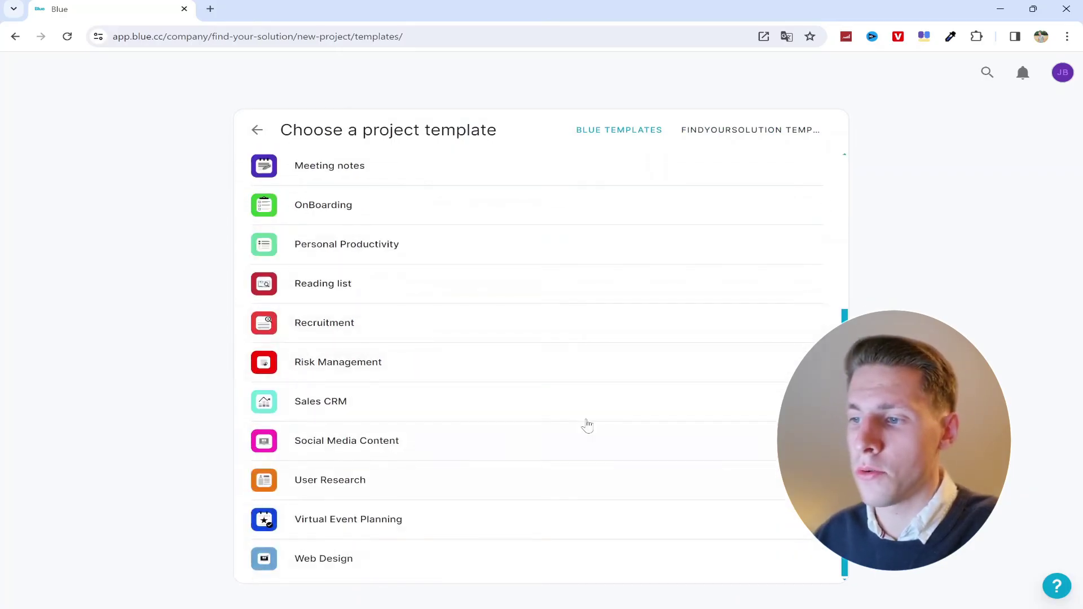
{"action": "scroll", "coordinate": [547, 377], "scroll_direction": "up", "scroll_amount": 5}
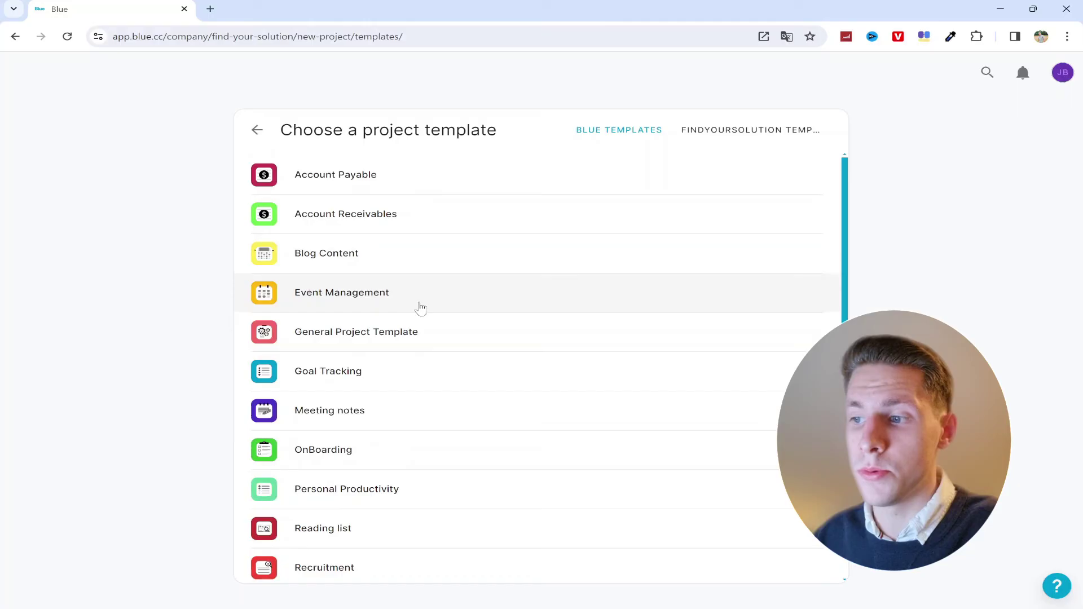
{"action": "scroll", "coordinate": [374, 371], "scroll_direction": "down", "scroll_amount": 5}
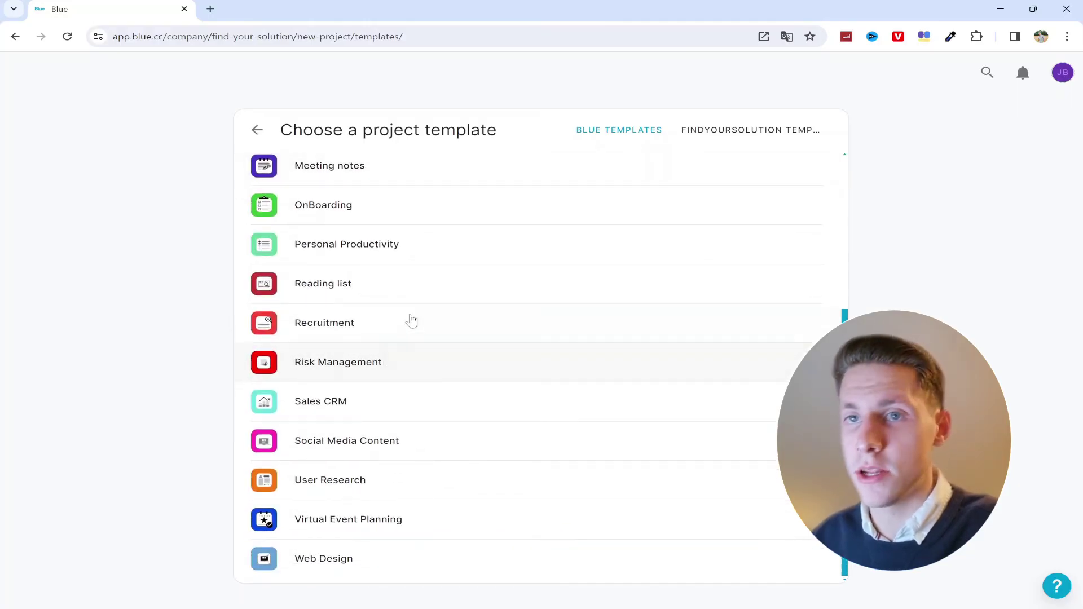
{"action": "scroll", "coordinate": [411, 316], "scroll_direction": "up", "scroll_amount": 5}
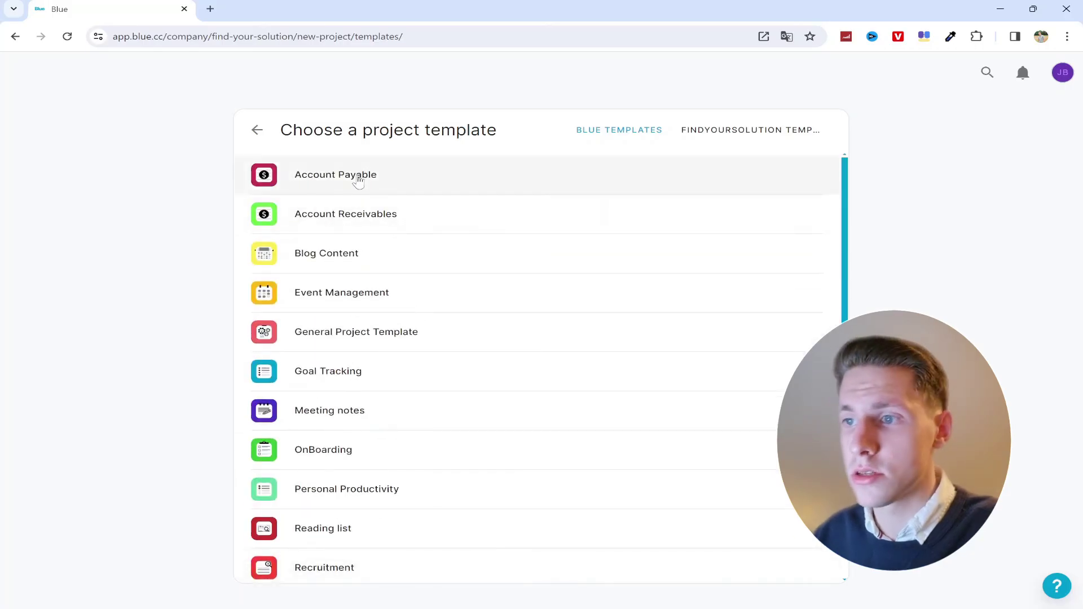
Scroll through the Blog Content template preview, then return to the template list
{"action": "left_click", "coordinate": [314, 260]}
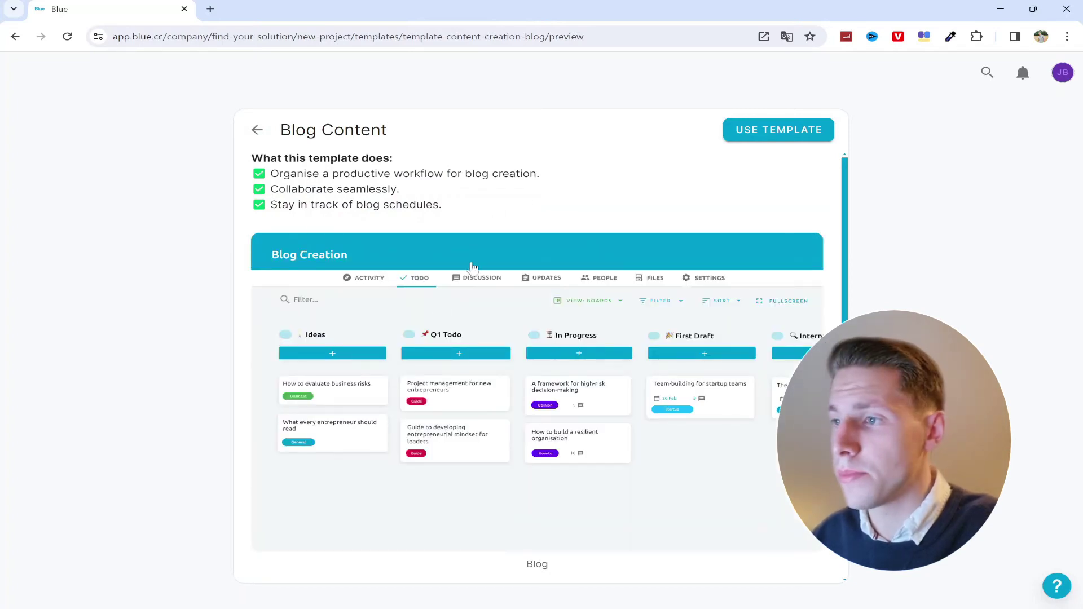
{"action": "scroll", "coordinate": [309, 263], "scroll_direction": "down", "scroll_amount": 1}
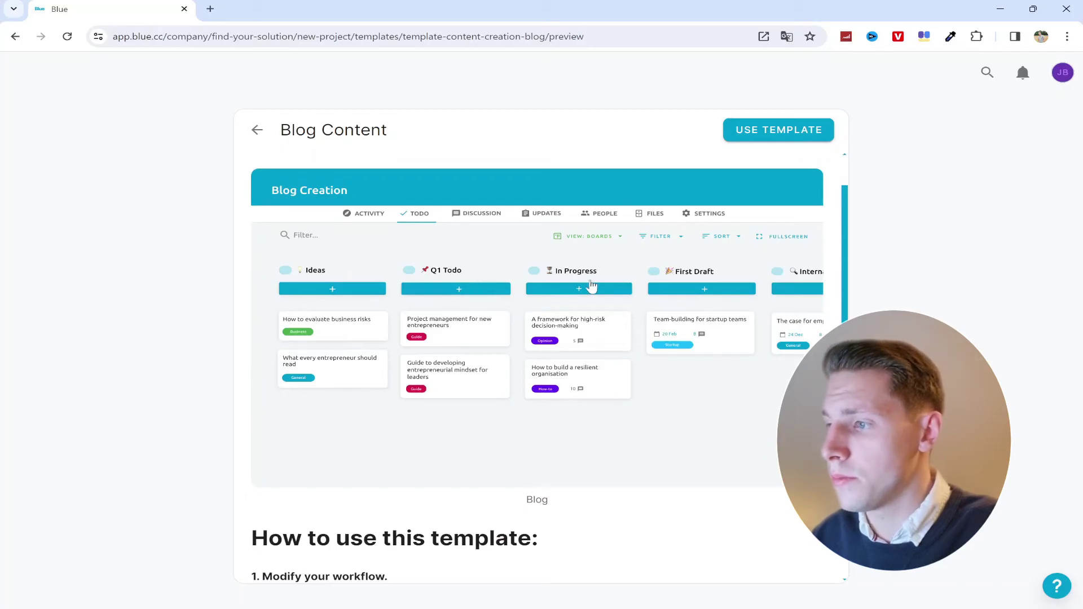
{"action": "scroll", "coordinate": [431, 316], "scroll_direction": "down", "scroll_amount": 2}
{"action": "scroll", "coordinate": [431, 320], "scroll_direction": "down", "scroll_amount": 4}
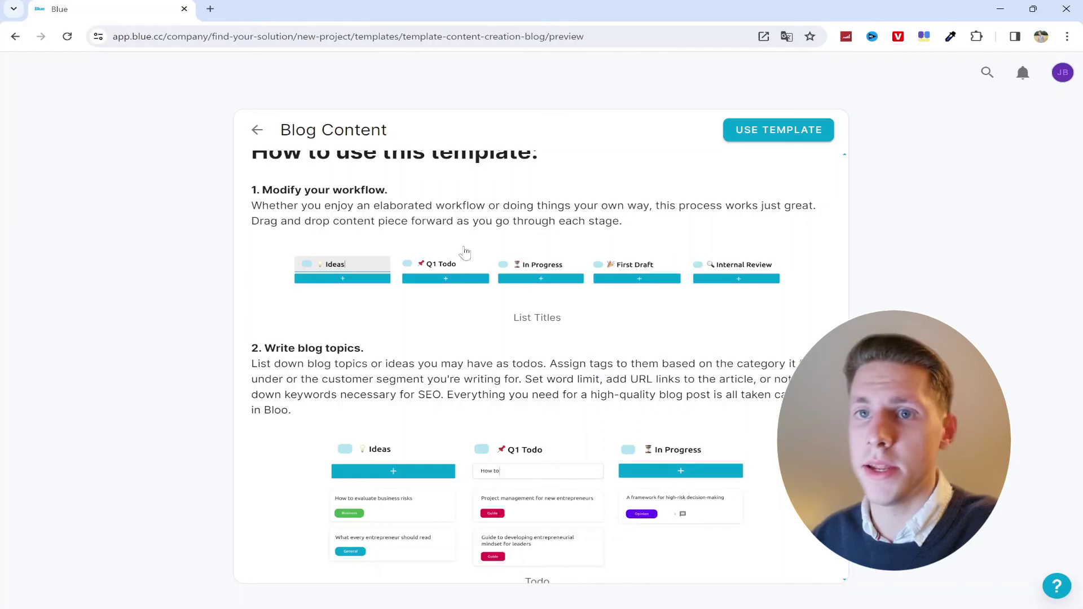
{"action": "scroll", "coordinate": [514, 394], "scroll_direction": "down", "scroll_amount": 1}
{"action": "scroll", "coordinate": [514, 394], "scroll_direction": "down", "scroll_amount": 1}
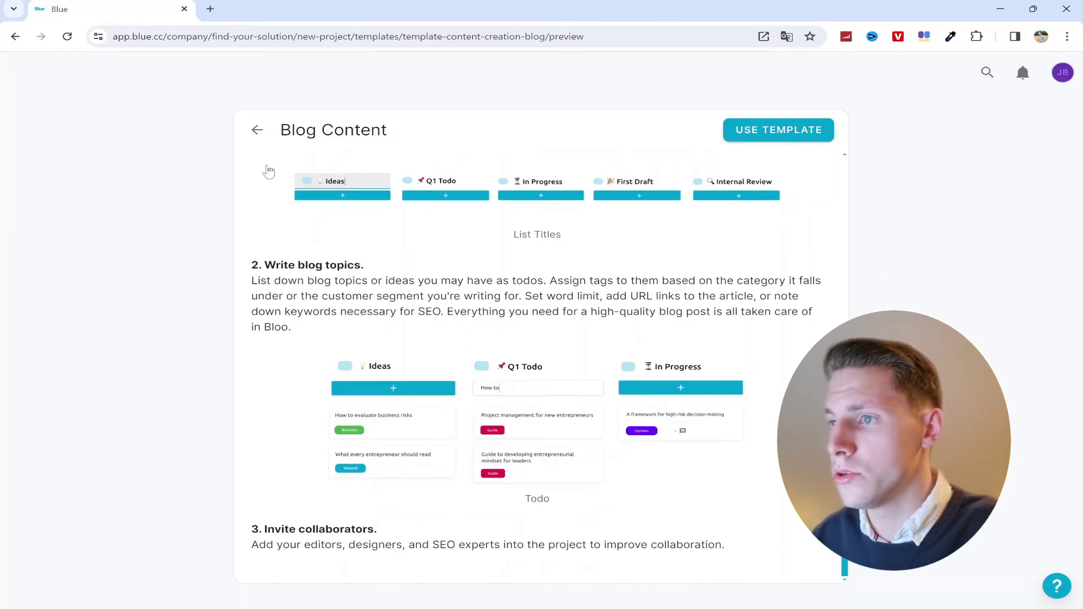
{"action": "left_click", "coordinate": [257, 130]}
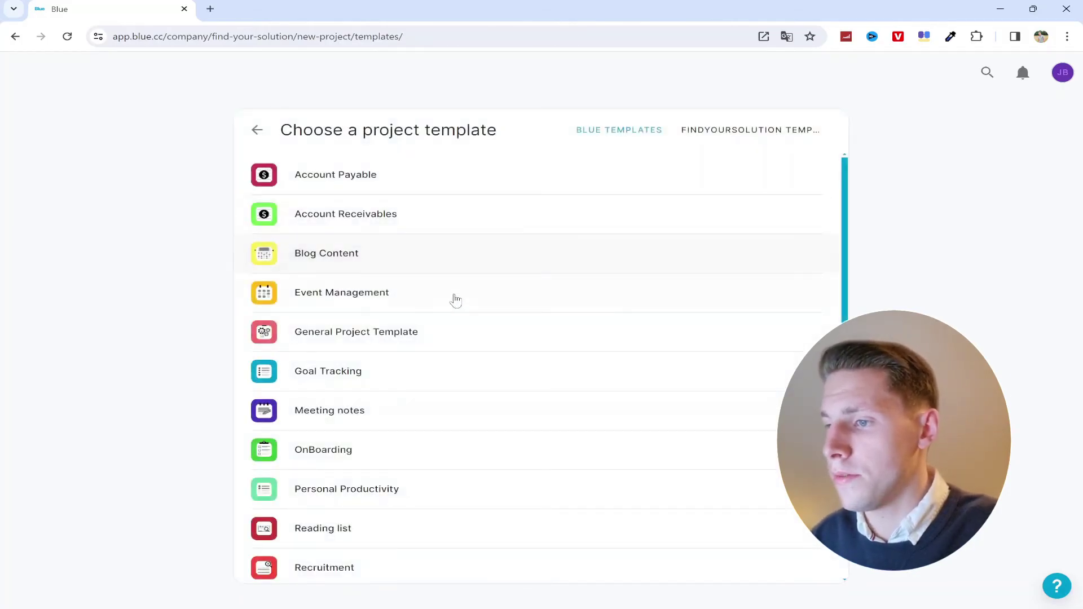
{"action": "scroll", "coordinate": [268, 308], "scroll_direction": "down", "scroll_amount": 3}
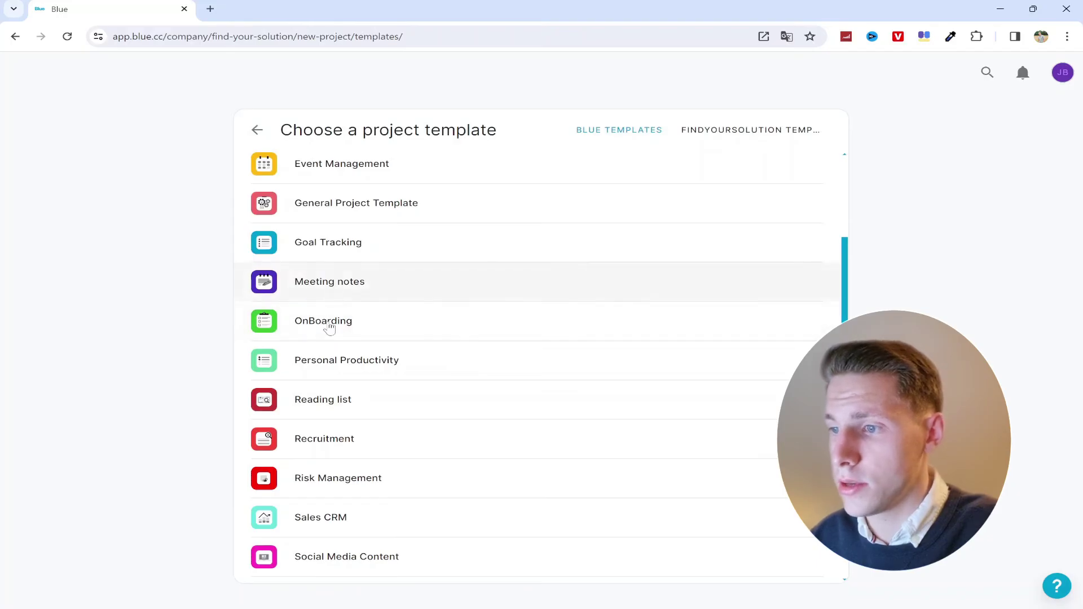
Scroll through the Recruitment template preview and return to the template list
{"action": "left_click", "coordinate": [350, 452]}
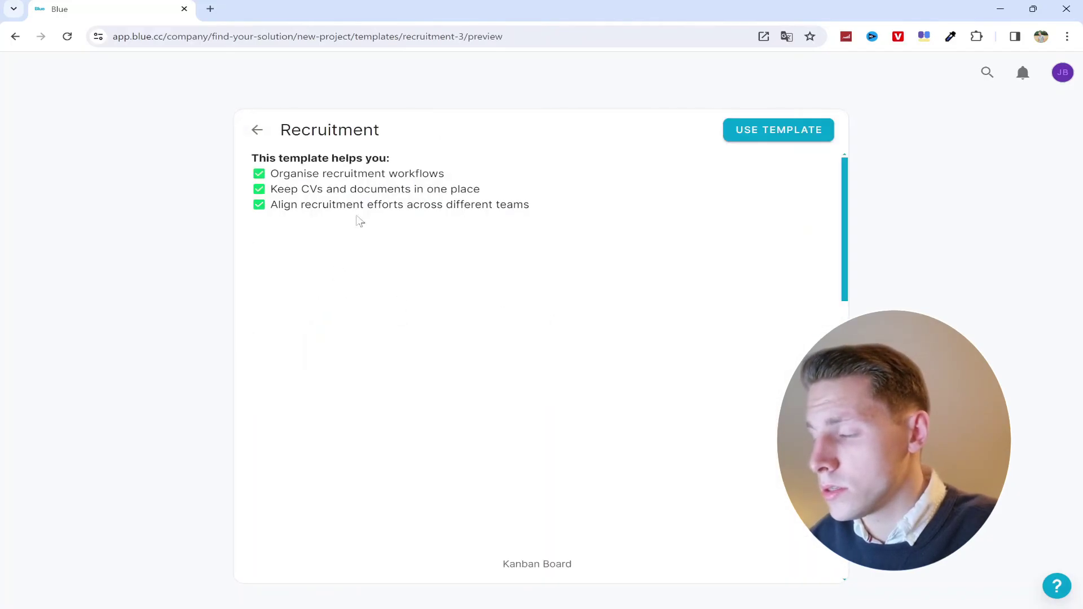
{"action": "scroll", "coordinate": [417, 316], "scroll_direction": "down", "scroll_amount": 1}
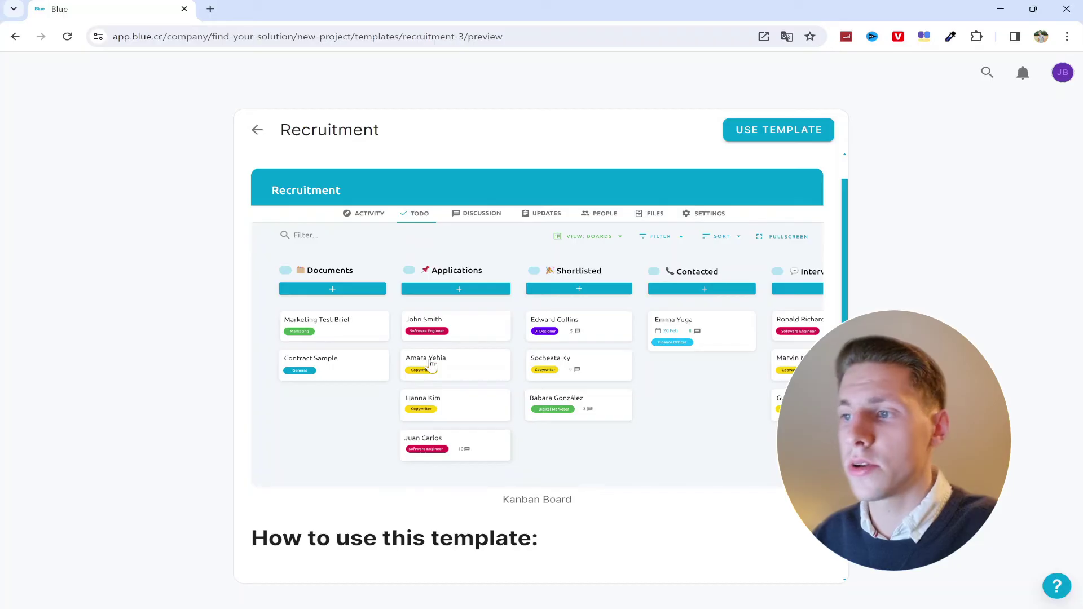
{"action": "scroll", "coordinate": [431, 366], "scroll_direction": "up", "scroll_amount": 1}
{"action": "scroll", "coordinate": [434, 338], "scroll_direction": "down", "scroll_amount": 2}
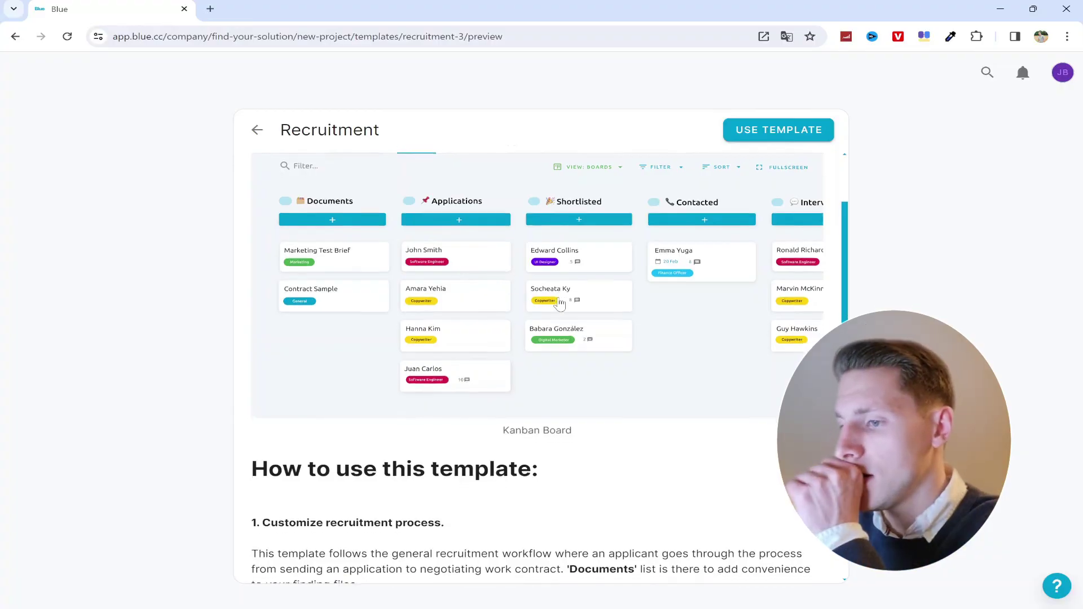
{"action": "scroll", "coordinate": [561, 300], "scroll_direction": "down", "scroll_amount": 8}
{"action": "scroll", "coordinate": [562, 300], "scroll_direction": "down", "scroll_amount": 3}
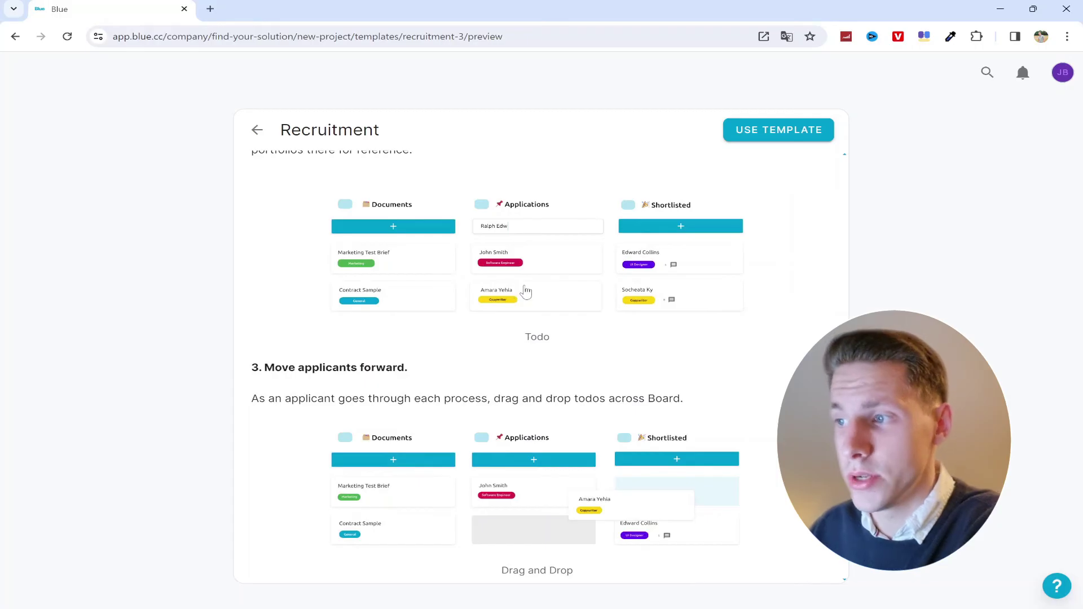
{"action": "left_click", "coordinate": [257, 130]}
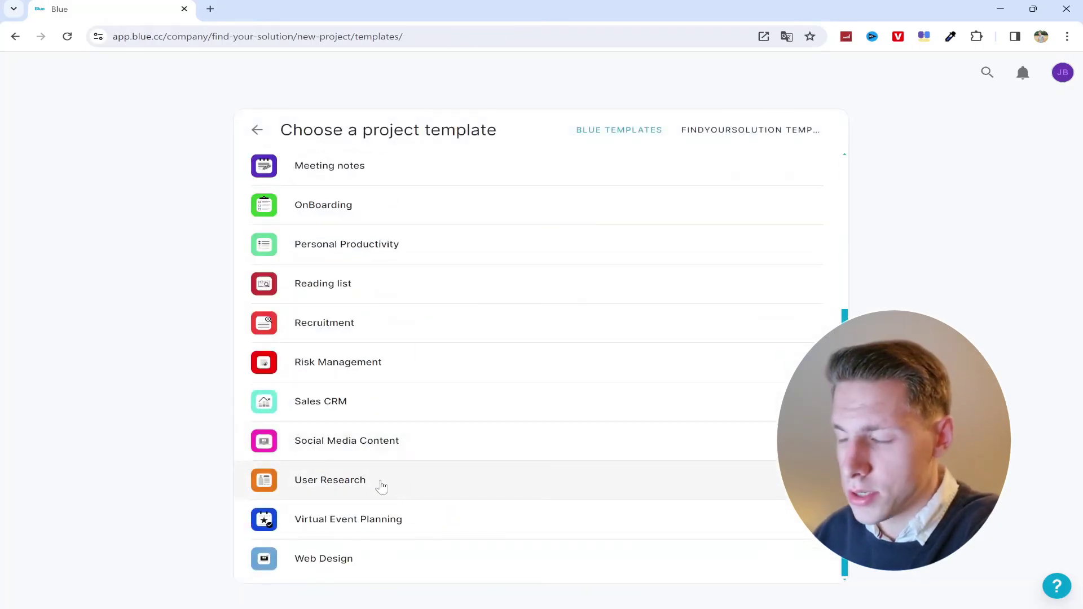
Scroll through the Social Media Content template preview and go back to the list
{"action": "left_click", "coordinate": [364, 449]}
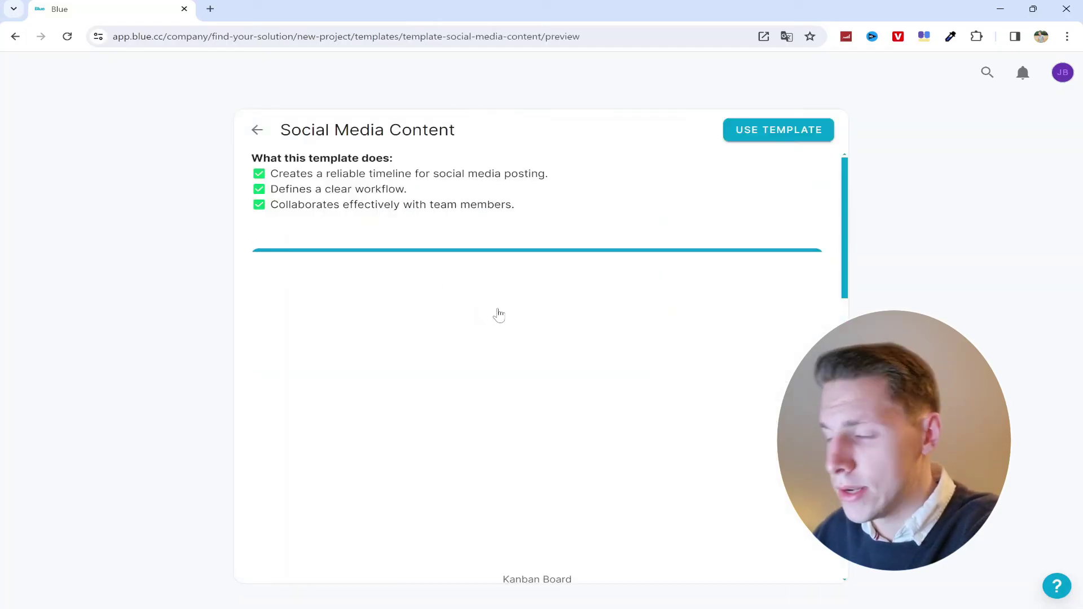
{"action": "scroll", "coordinate": [288, 302], "scroll_direction": "down", "scroll_amount": 5}
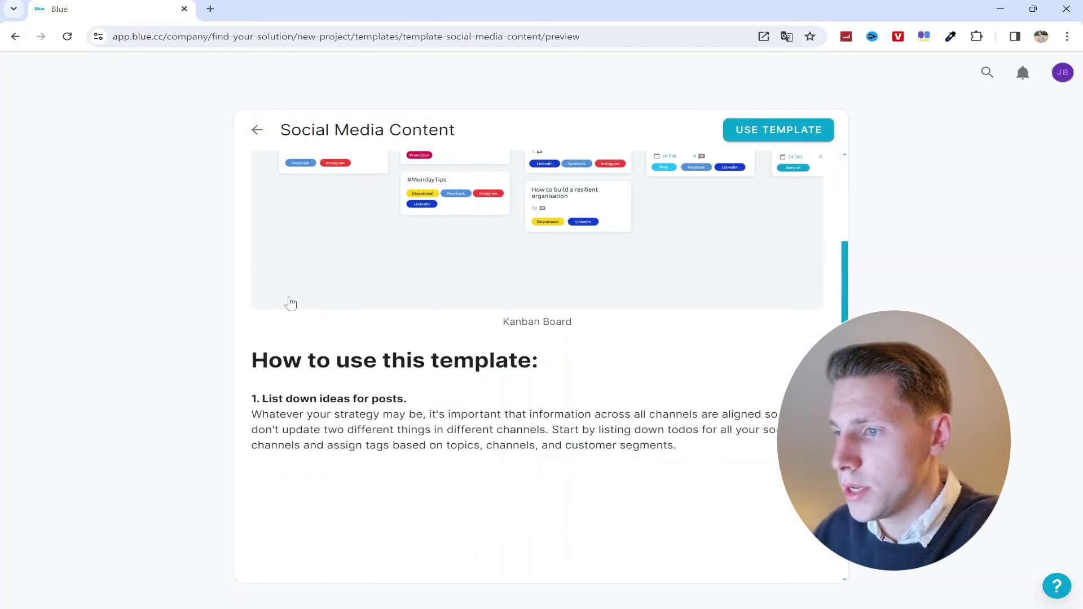
{"action": "scroll", "coordinate": [287, 302], "scroll_direction": "down", "scroll_amount": 3}
{"action": "scroll", "coordinate": [393, 304], "scroll_direction": "down", "scroll_amount": 5}
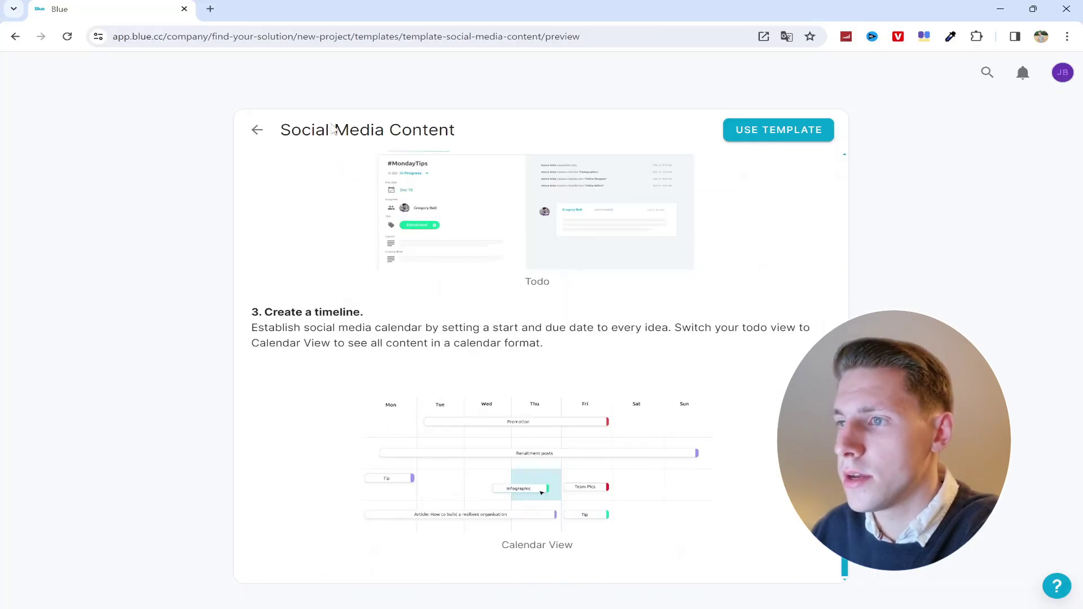
{"action": "left_click", "coordinate": [256, 133]}
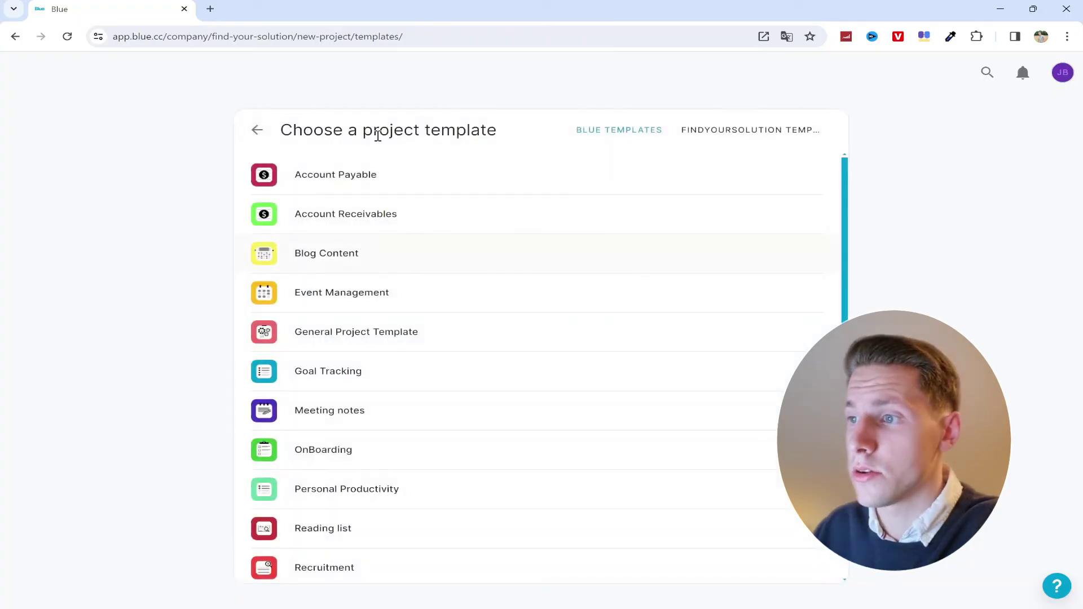
Cancel the new project setup and select the browser's current web address
{"action": "left_click", "coordinate": [257, 130]}
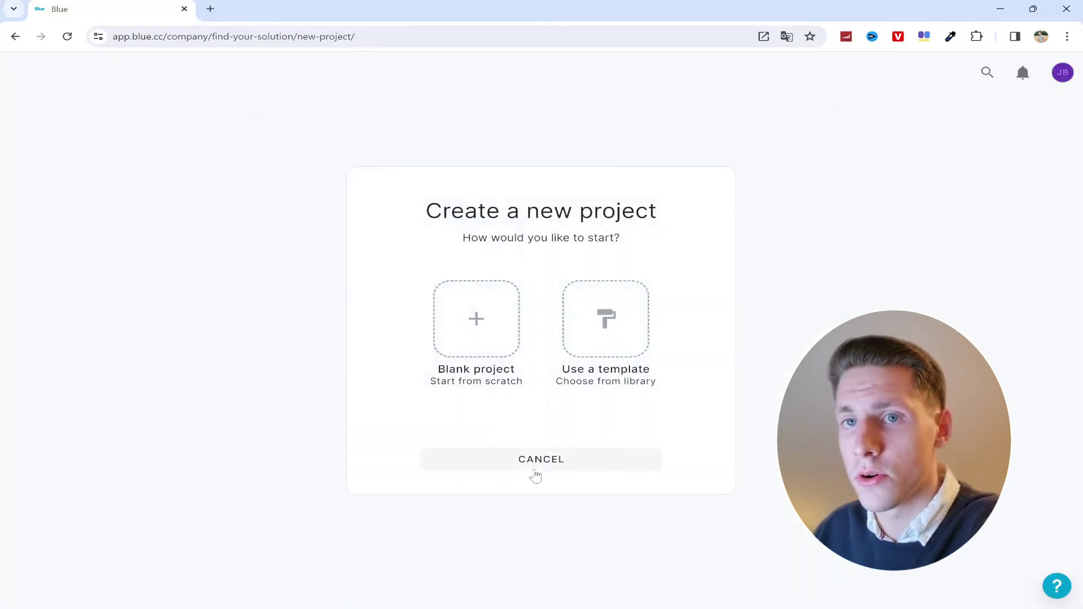
{"action": "left_click", "coordinate": [536, 459]}
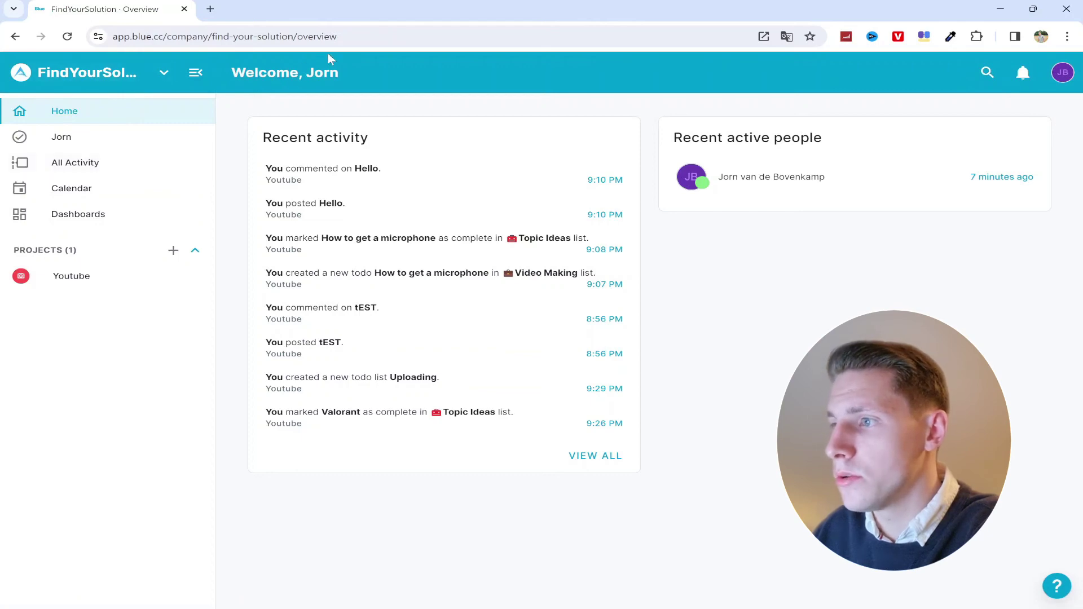
{"action": "left_click", "coordinate": [346, 37]}
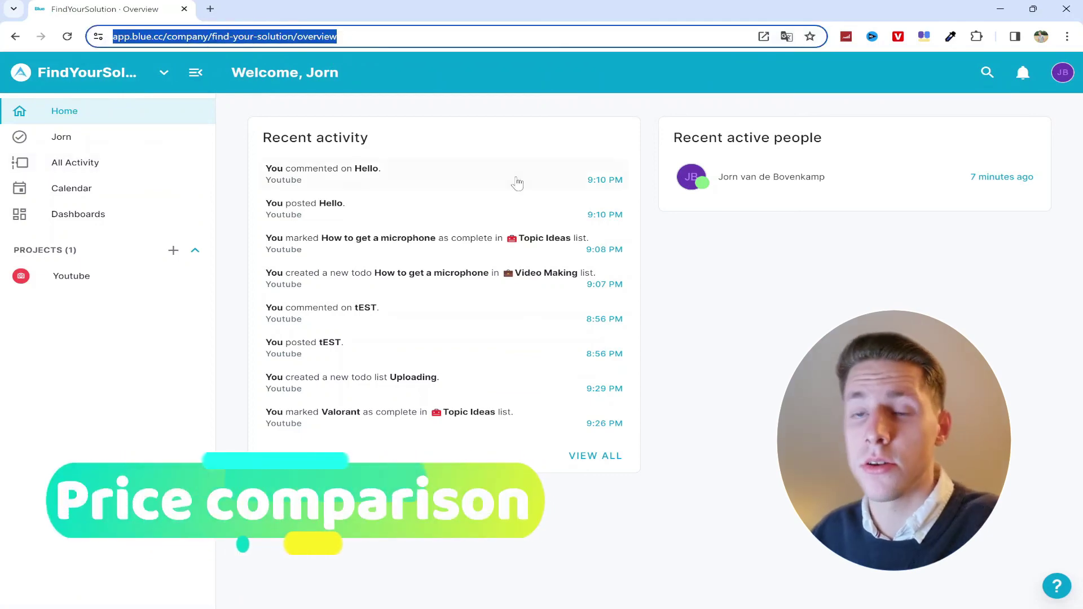
{"action": "type", "text": "blue"}
{"action": "key", "text": "Return"}
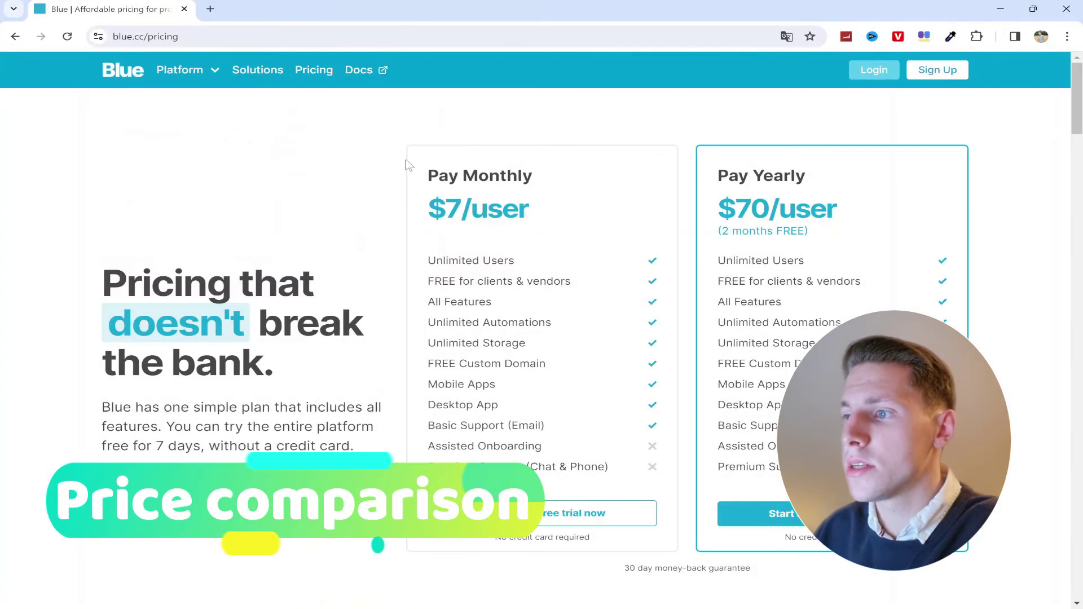
{"action": "left_click_drag", "start_coordinate": [406, 164], "coordinate": [512, 198]}
{"action": "left_click", "coordinate": [401, 203]}
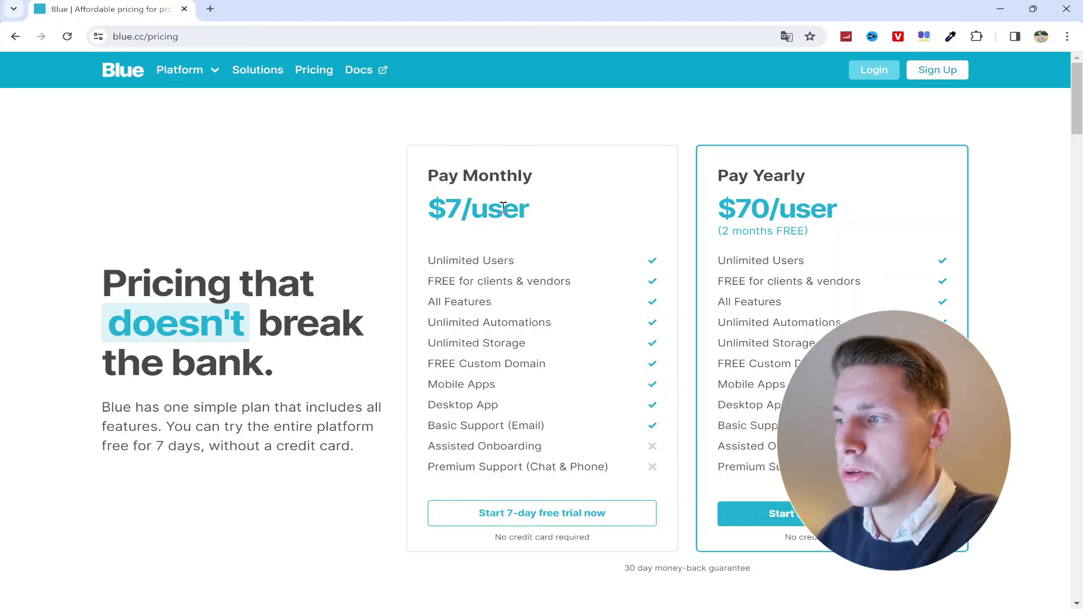
{"action": "left_click_drag", "start_coordinate": [750, 226], "coordinate": [823, 212]}
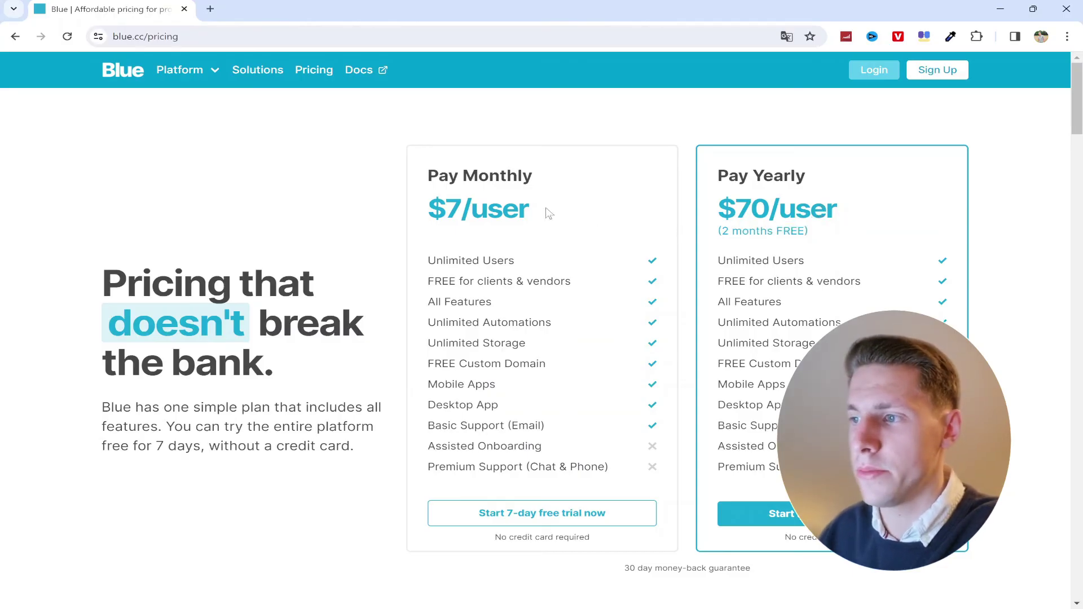
{"action": "left_click_drag", "start_coordinate": [547, 212], "coordinate": [424, 210]}
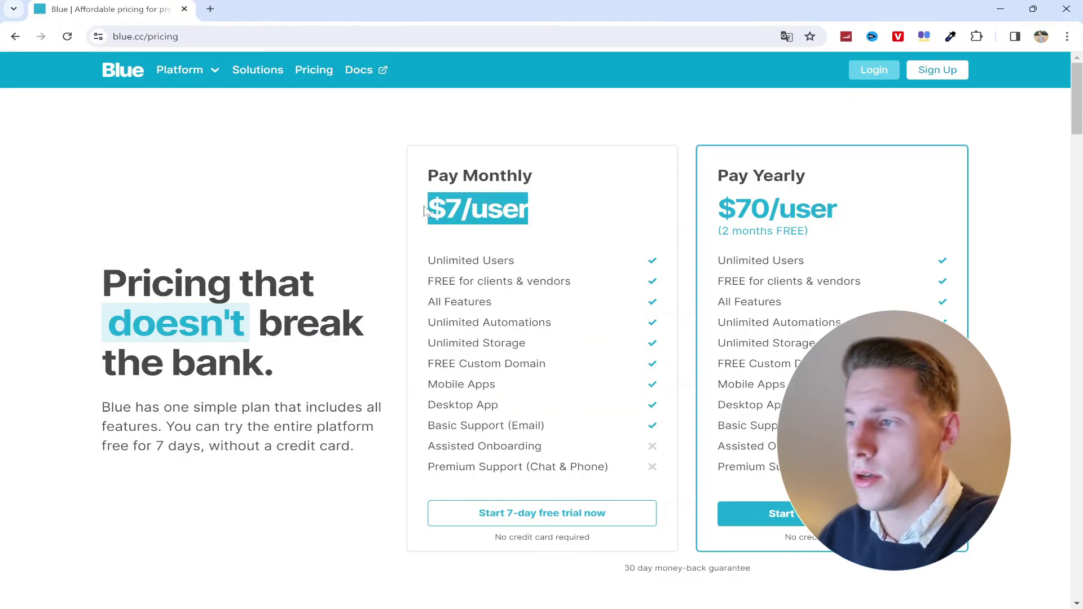
{"action": "left_click_drag", "start_coordinate": [426, 206], "coordinate": [570, 220]}
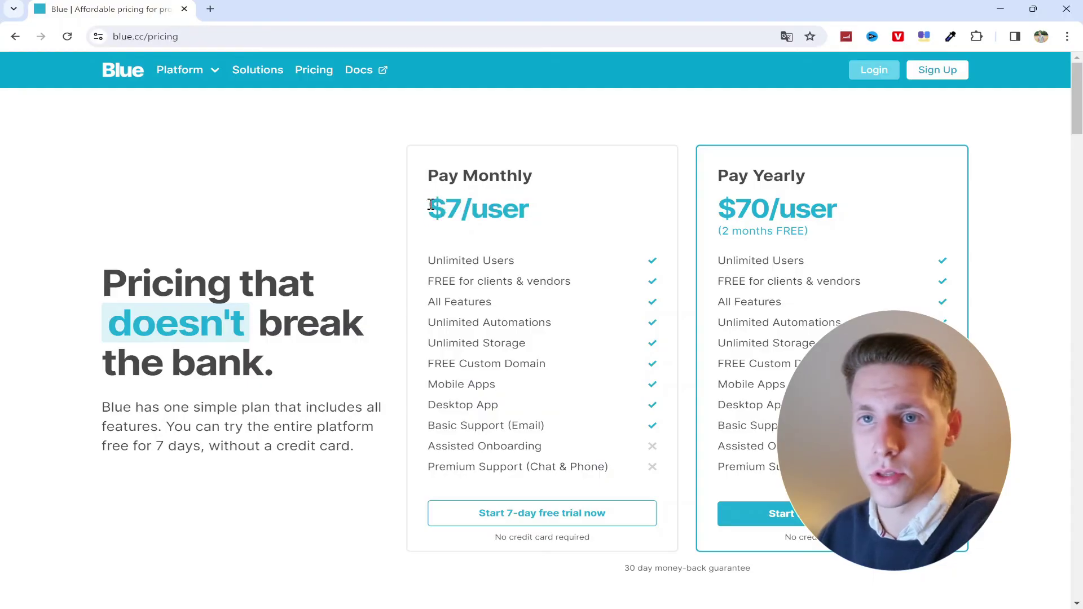
{"action": "left_click", "coordinate": [570, 220]}
{"action": "scroll", "coordinate": [571, 220], "scroll_direction": "down", "scroll_amount": 2}
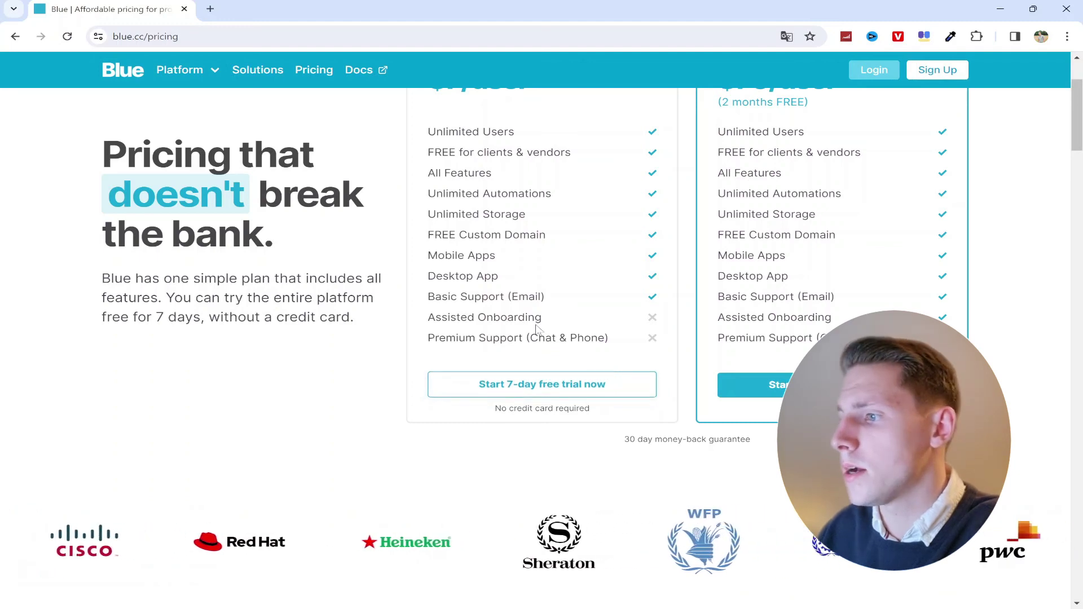
{"action": "scroll", "coordinate": [501, 314], "scroll_direction": "up", "scroll_amount": 2}
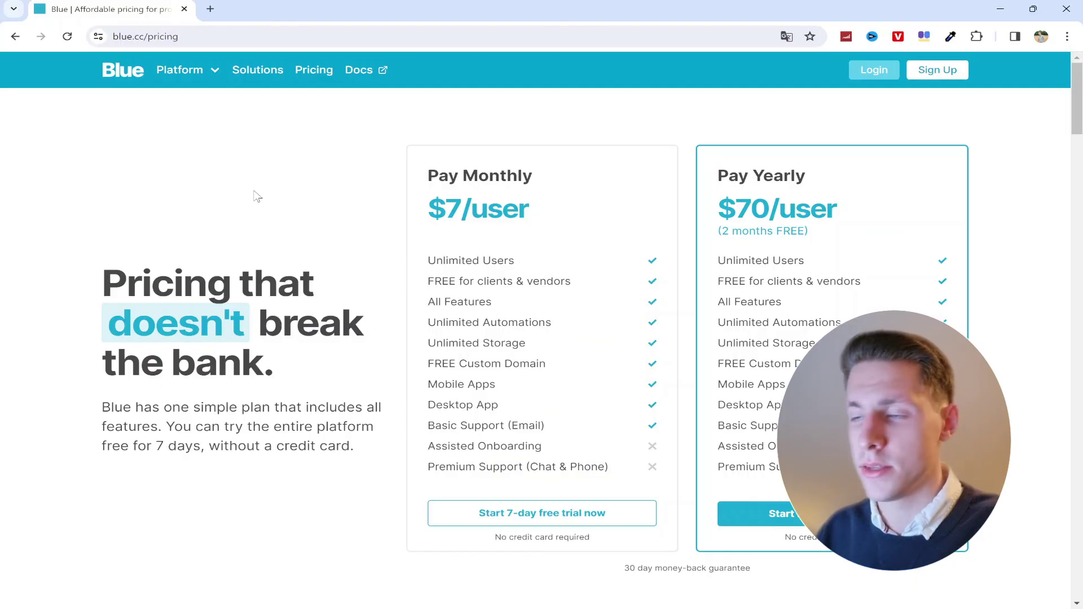
{"action": "triple_click", "coordinate": [516, 169]}
{"action": "left_click", "coordinate": [322, 171]}
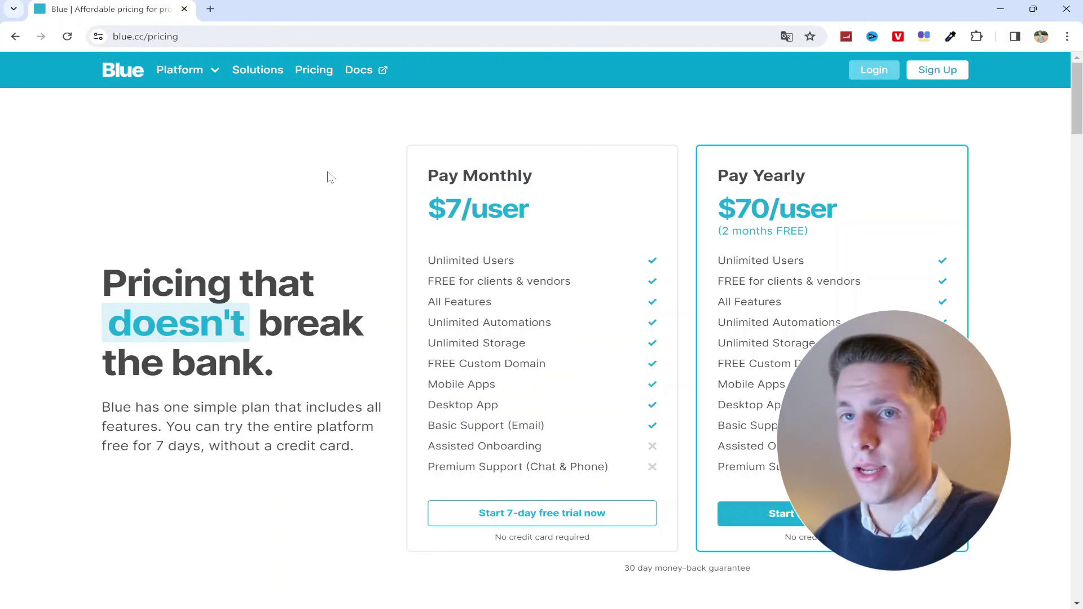
Scroll to the competitor pricing table and highlight Trello's lowest $6/user price
{"action": "scroll", "coordinate": [114, 215], "scroll_direction": "down", "scroll_amount": 10}
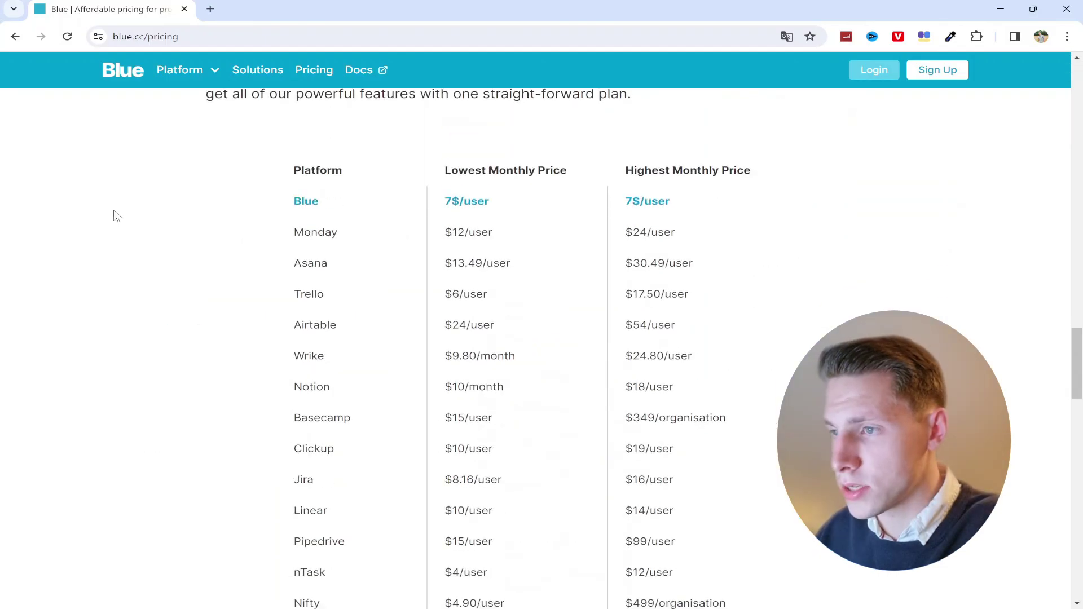
{"action": "scroll", "coordinate": [117, 216], "scroll_direction": "up", "scroll_amount": 4}
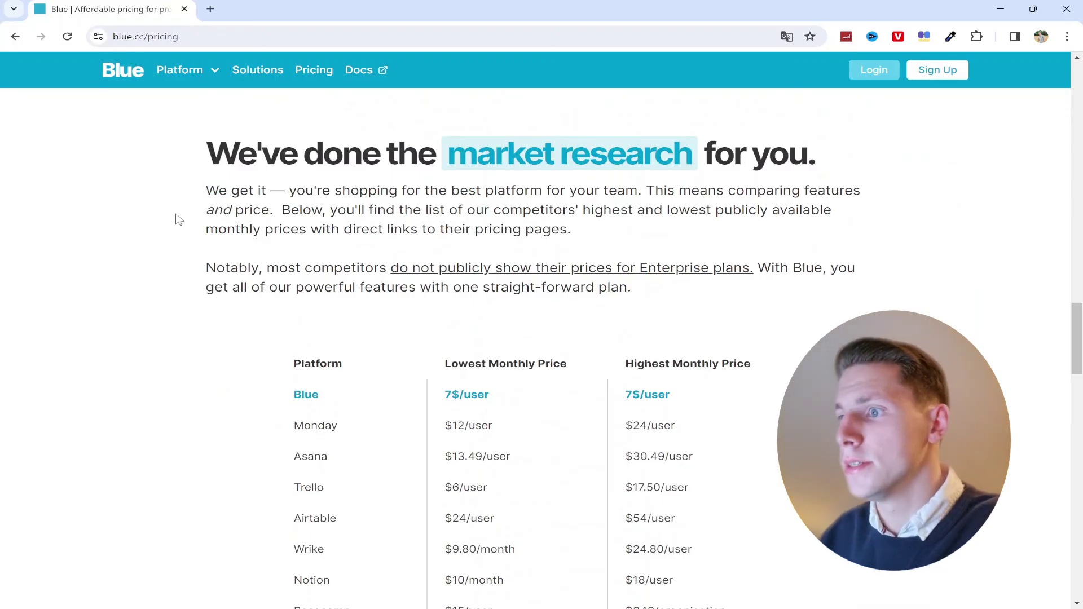
{"action": "scroll", "coordinate": [161, 160], "scroll_direction": "down", "scroll_amount": 2}
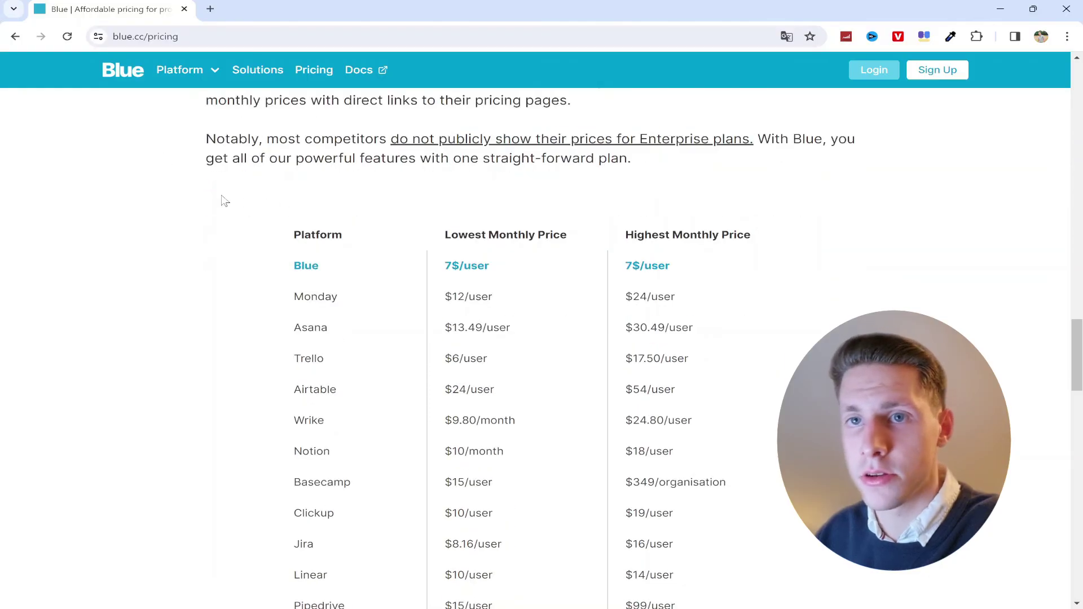
{"action": "scroll", "coordinate": [223, 222], "scroll_direction": "down", "scroll_amount": 1}
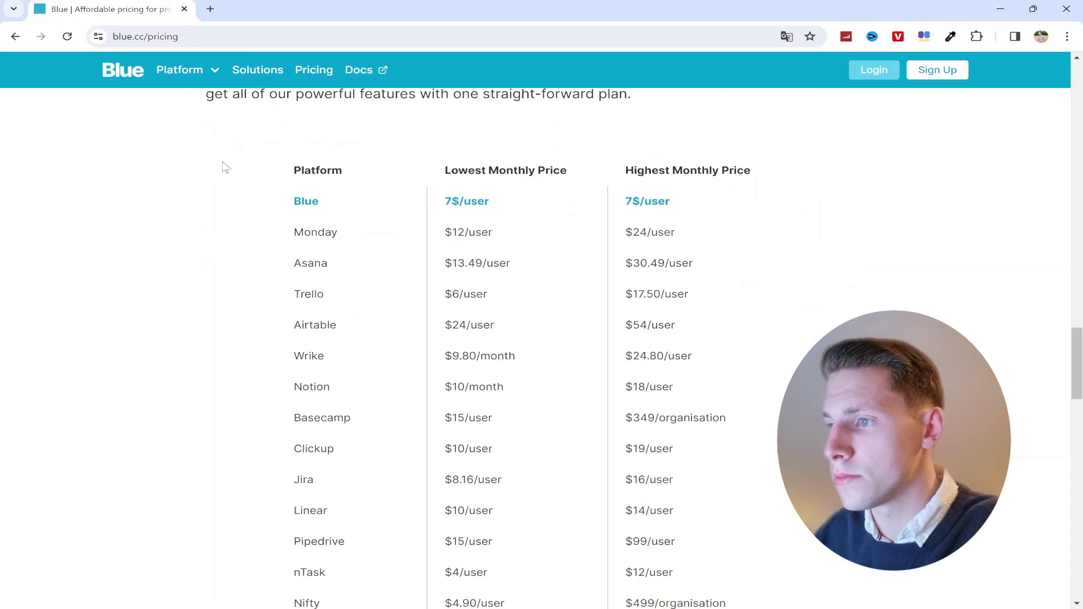
{"action": "left_click_drag", "start_coordinate": [222, 170], "coordinate": [495, 236]}
{"action": "left_click", "coordinate": [724, 201]}
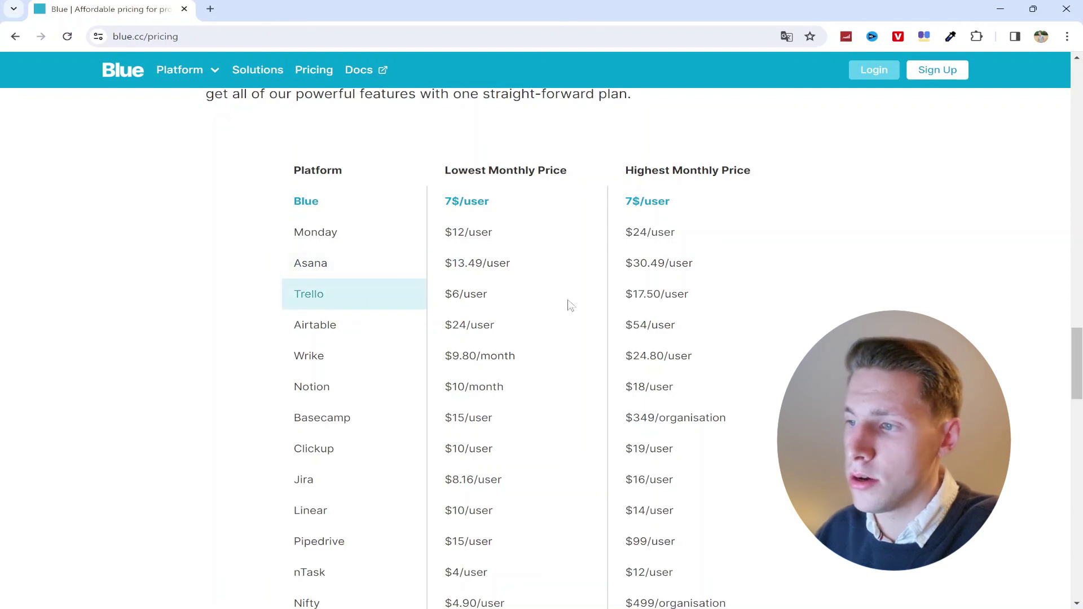
{"action": "left_click_drag", "start_coordinate": [531, 299], "coordinate": [302, 294]}
{"action": "left_click", "coordinate": [165, 217]}
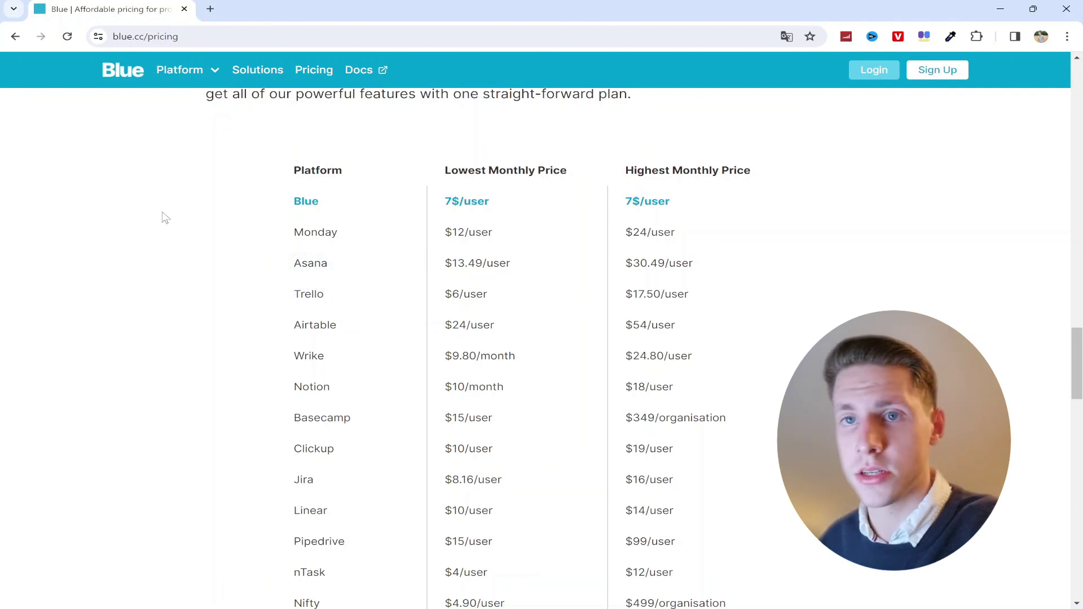
Highlight Blue's row of 7$/user prices to compare against competitors
{"action": "scroll", "coordinate": [164, 220], "scroll_direction": "down", "scroll_amount": 2}
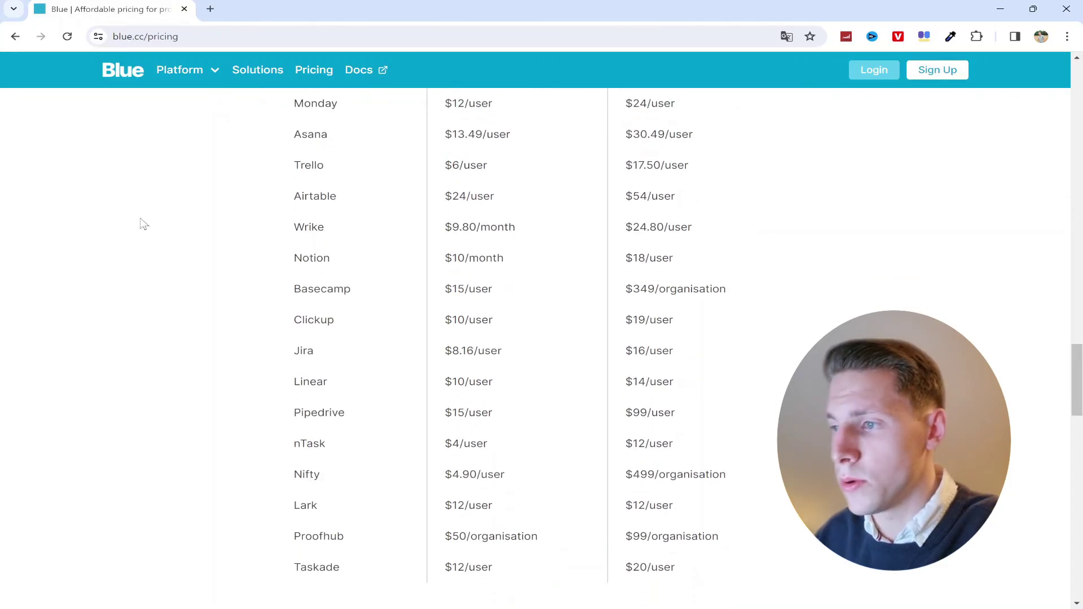
{"action": "scroll", "coordinate": [147, 225], "scroll_direction": "down", "scroll_amount": 2}
{"action": "scroll", "coordinate": [533, 443], "scroll_direction": "up", "scroll_amount": 3}
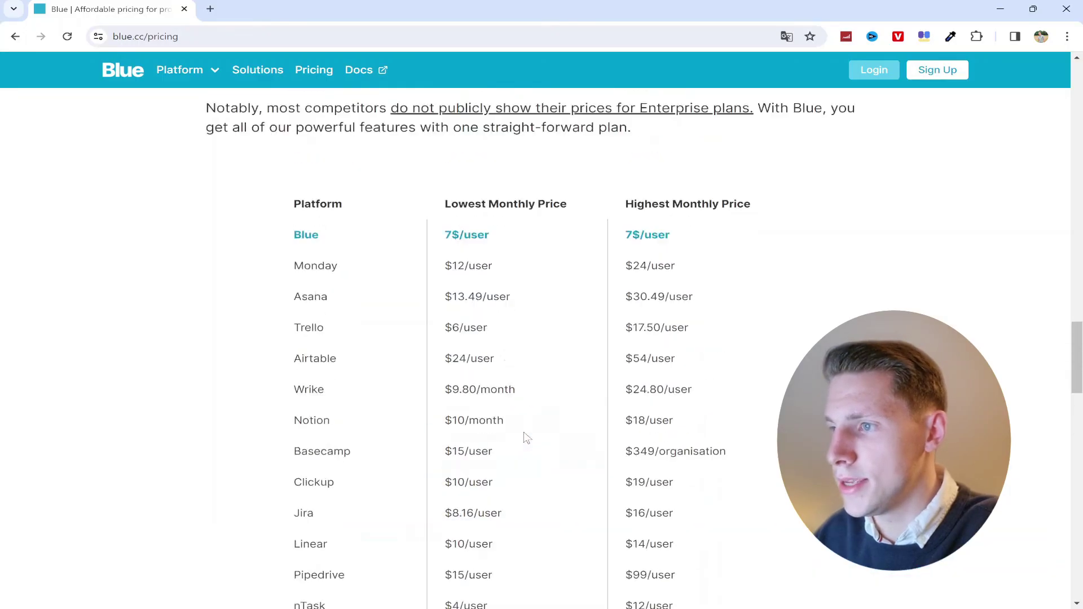
{"action": "scroll", "coordinate": [525, 438], "scroll_direction": "up", "scroll_amount": 3}
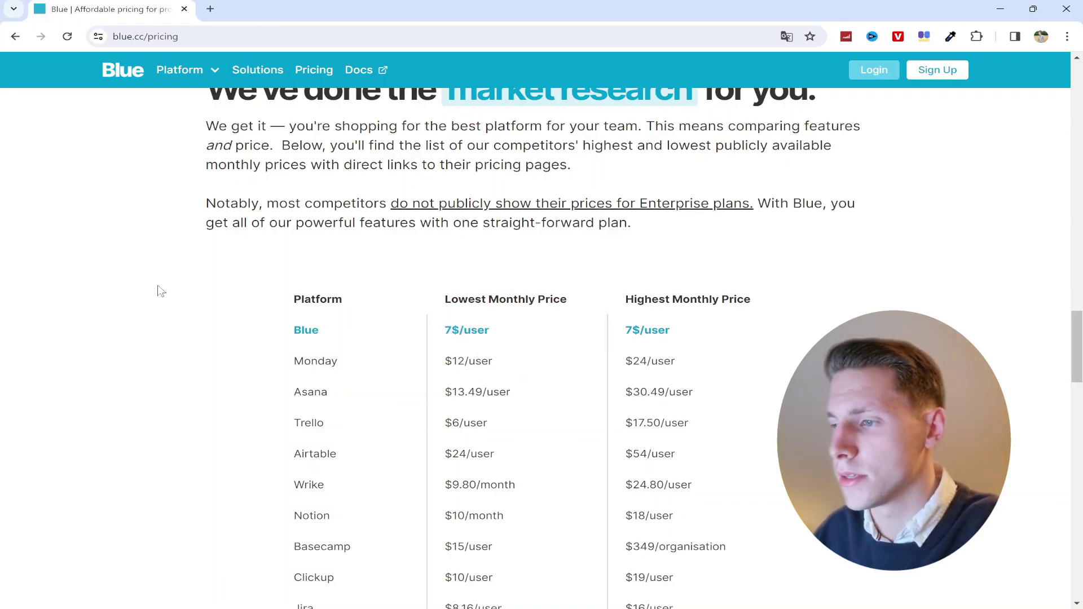
{"action": "left_click_drag", "start_coordinate": [749, 323], "coordinate": [206, 327]}
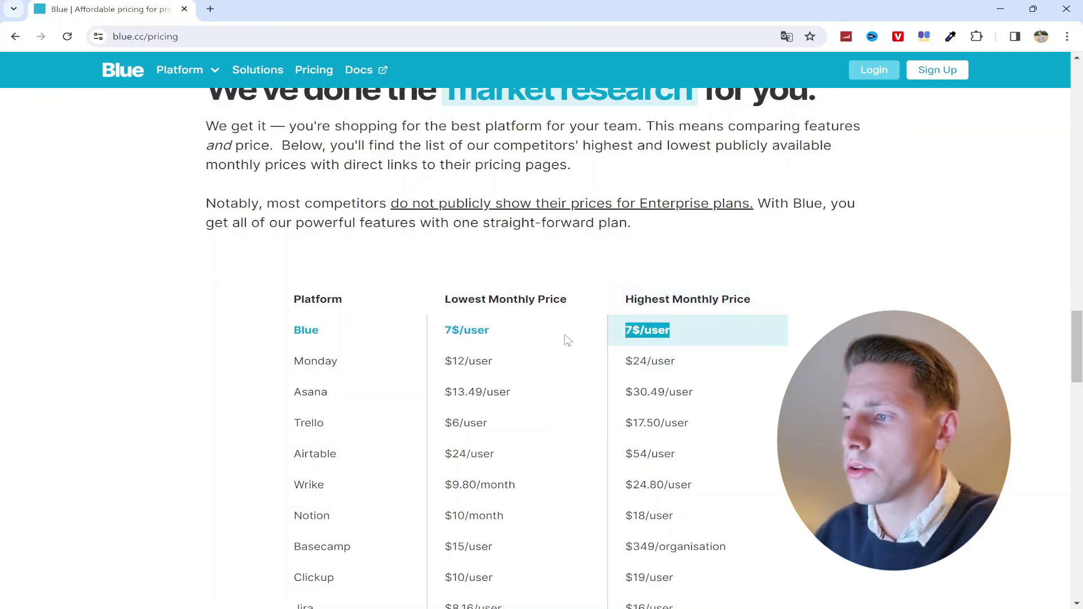
{"action": "left_click", "coordinate": [205, 327]}
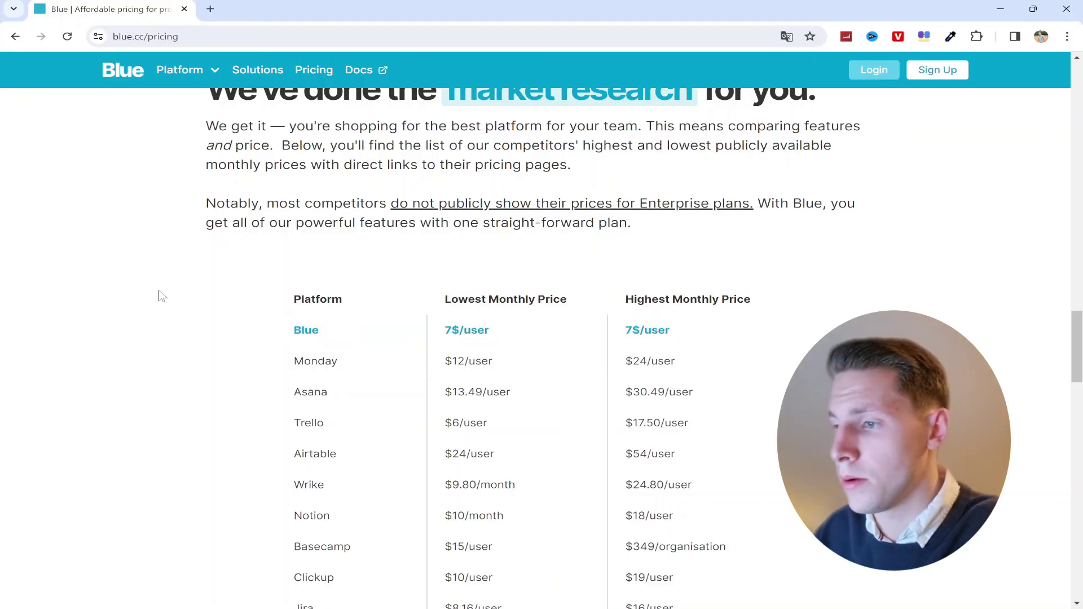
{"action": "scroll", "coordinate": [160, 295], "scroll_direction": "down", "scroll_amount": 8}
{"action": "scroll", "coordinate": [163, 287], "scroll_direction": "up", "scroll_amount": 6}
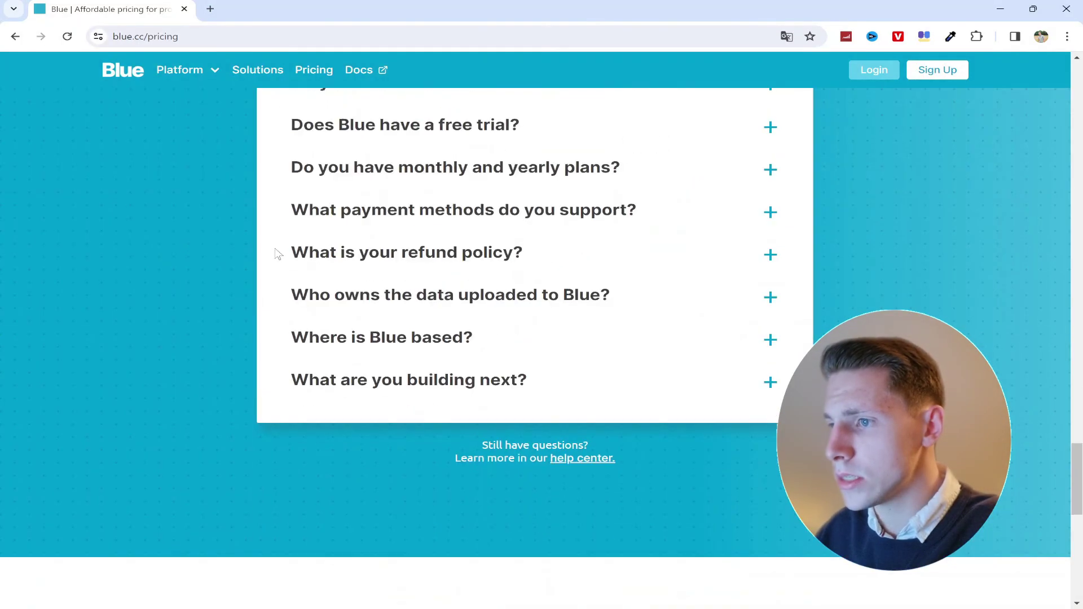
Scroll through the FAQ, awards, discounts and footer, then back up to the pricing cards
{"action": "scroll", "coordinate": [271, 226], "scroll_direction": "up", "scroll_amount": 1}
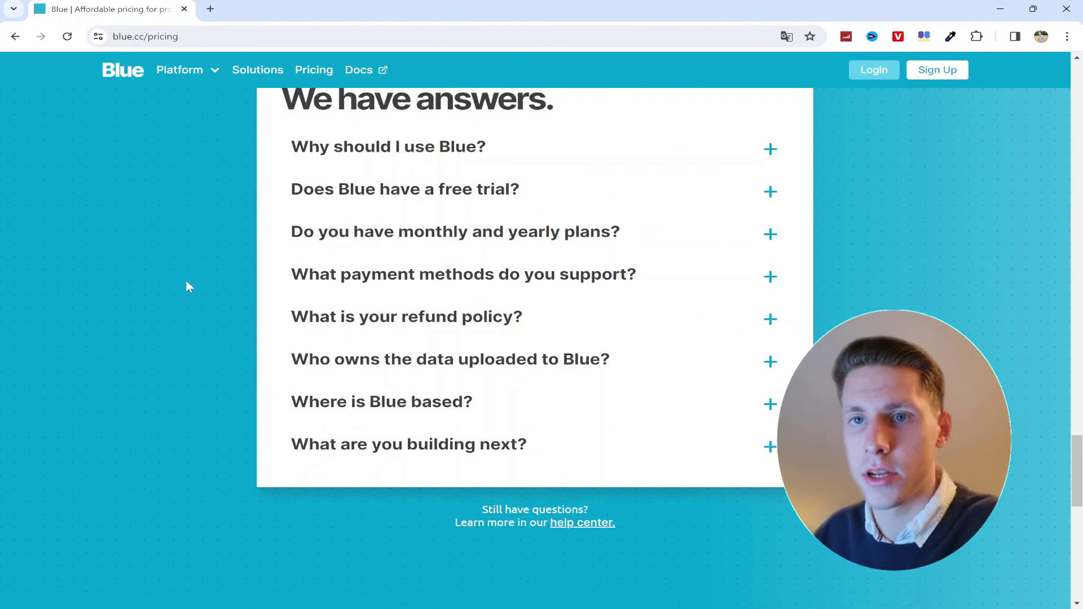
{"action": "scroll", "coordinate": [188, 287], "scroll_direction": "down", "scroll_amount": 8}
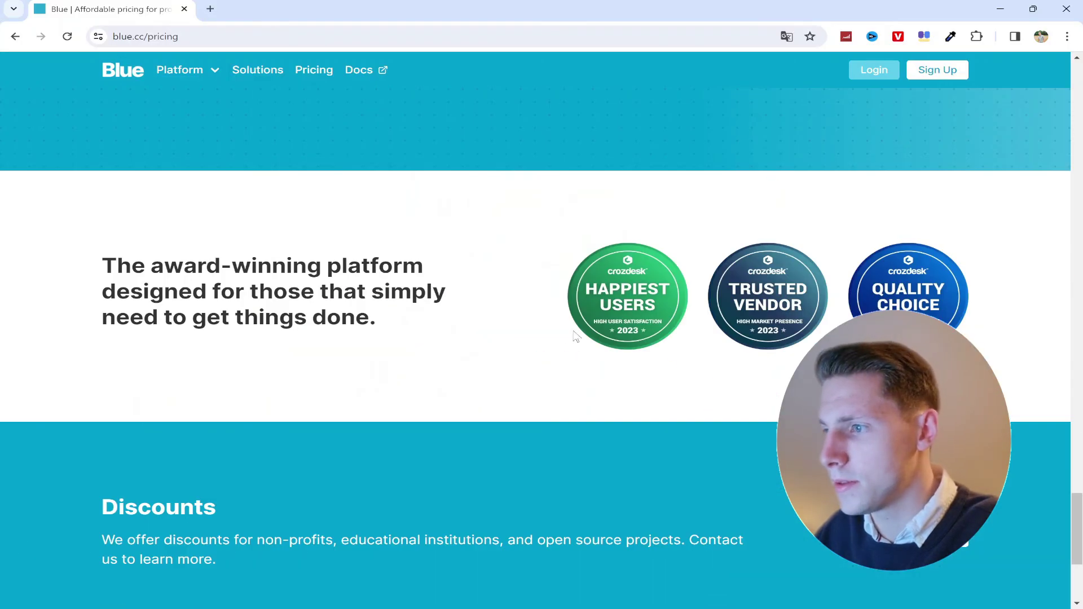
{"action": "scroll", "coordinate": [575, 337], "scroll_direction": "down", "scroll_amount": 4}
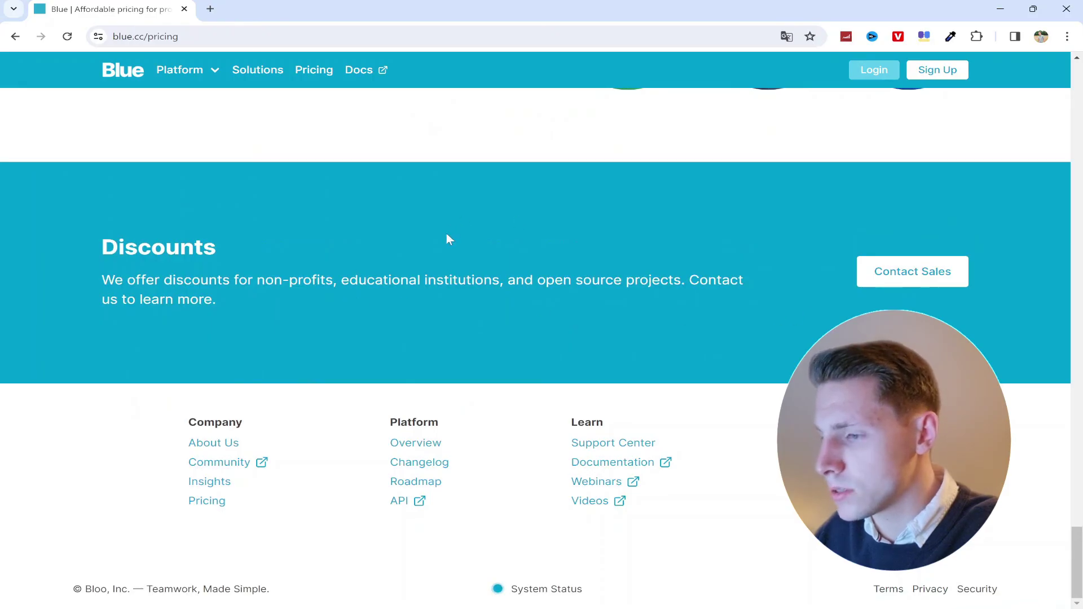
{"action": "scroll", "coordinate": [566, 303], "scroll_direction": "up", "scroll_amount": 3}
{"action": "scroll", "coordinate": [440, 276], "scroll_direction": "up", "scroll_amount": 10}
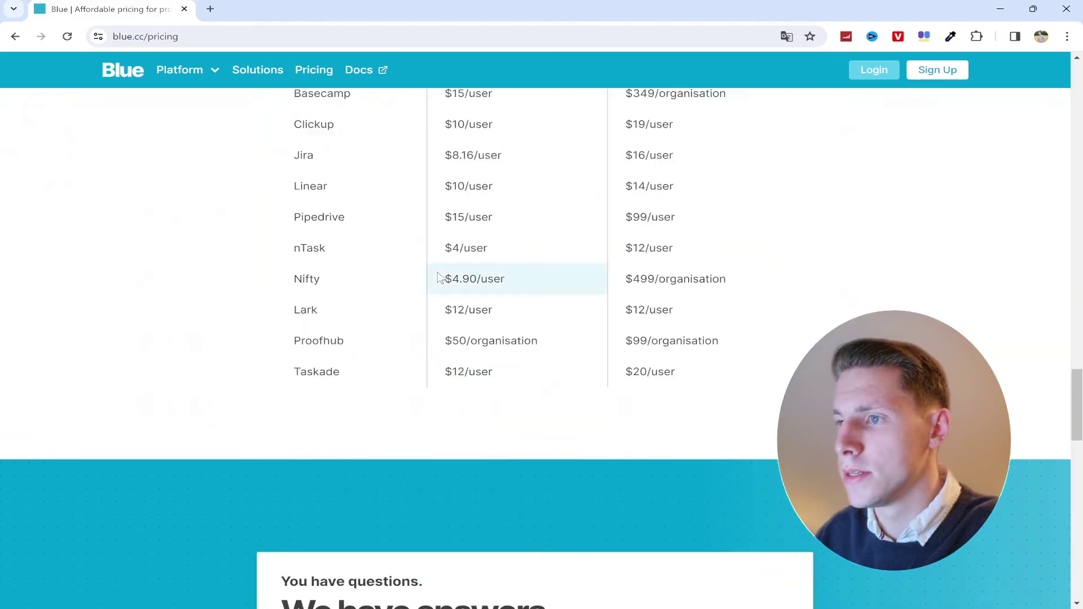
{"action": "scroll", "coordinate": [440, 276], "scroll_direction": "up", "scroll_amount": 10}
{"action": "scroll", "coordinate": [73, 213], "scroll_direction": "up", "scroll_amount": 5}
{"action": "scroll", "coordinate": [152, 241], "scroll_direction": "up", "scroll_amount": 5}
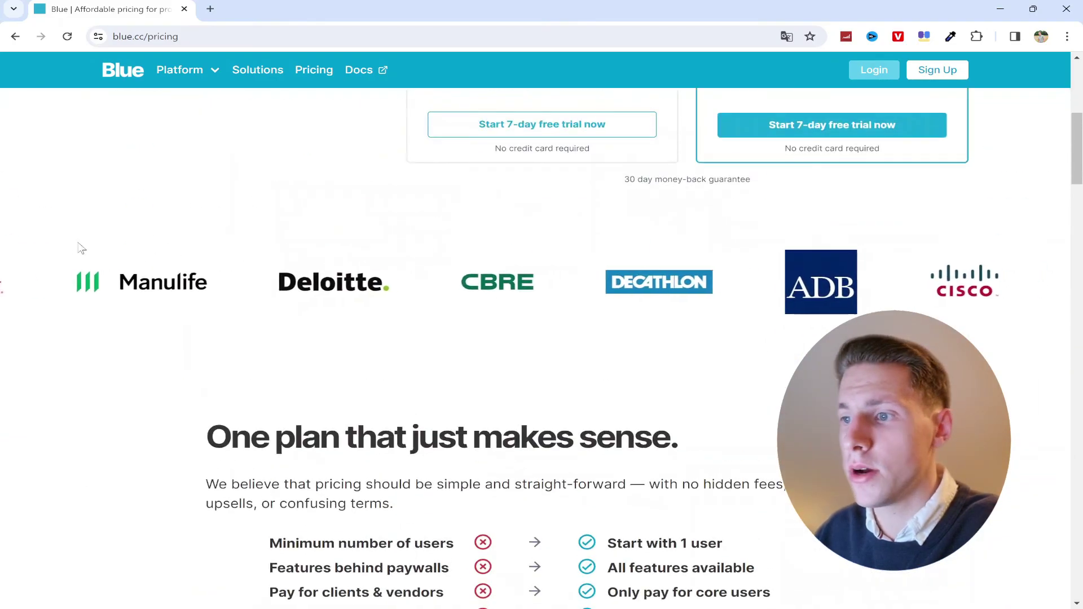
{"action": "scroll", "coordinate": [160, 272], "scroll_direction": "up", "scroll_amount": 5}
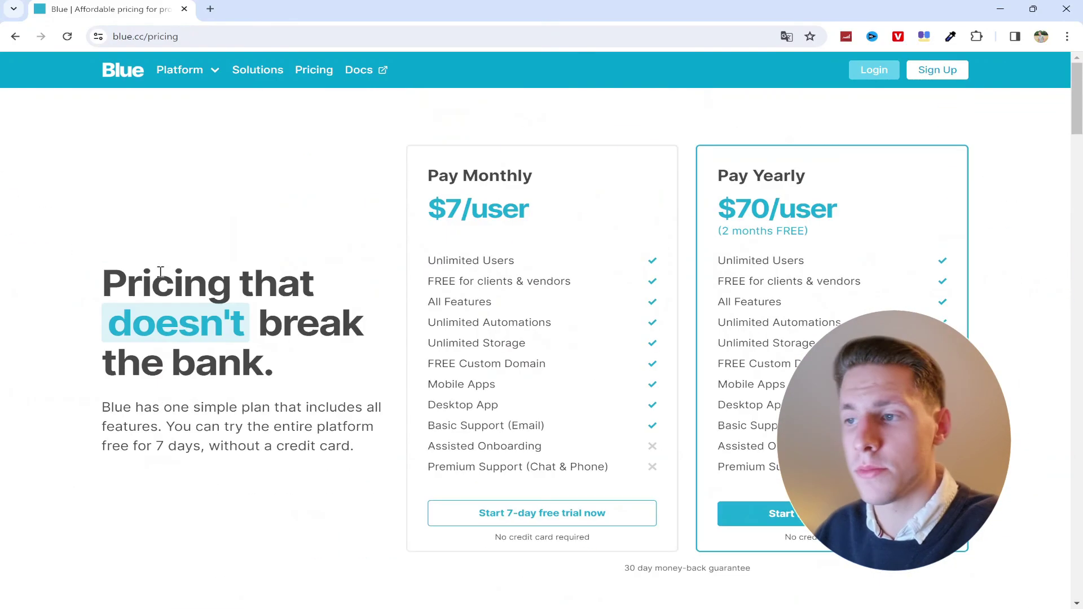